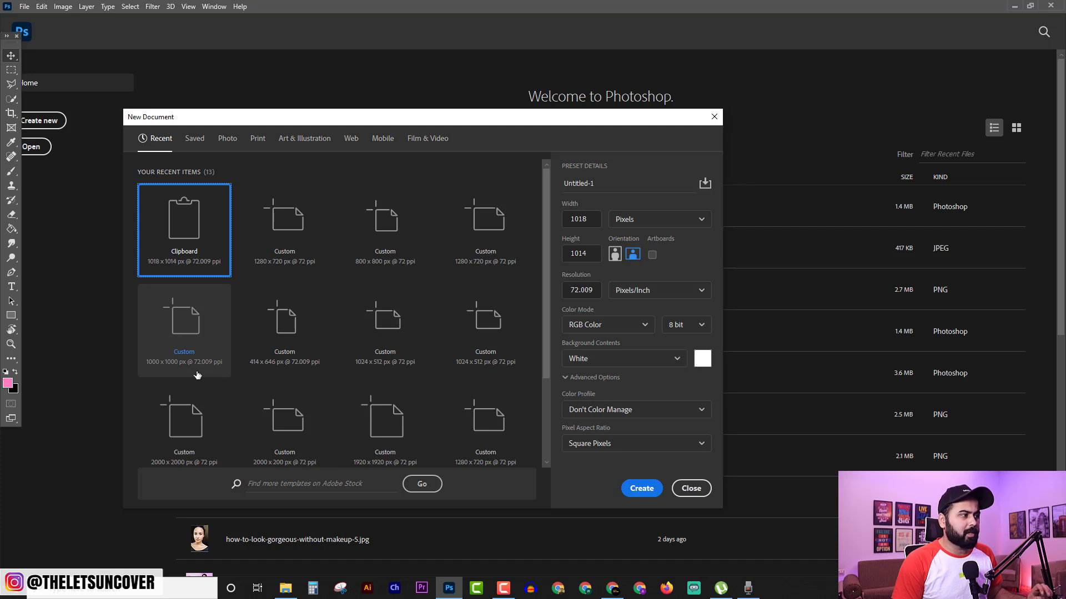
Create a 1000×1000 px document, unlock its Background as Layer 0, and open Blending Options.
{"action": "double_click", "coordinate": [164, 373]}
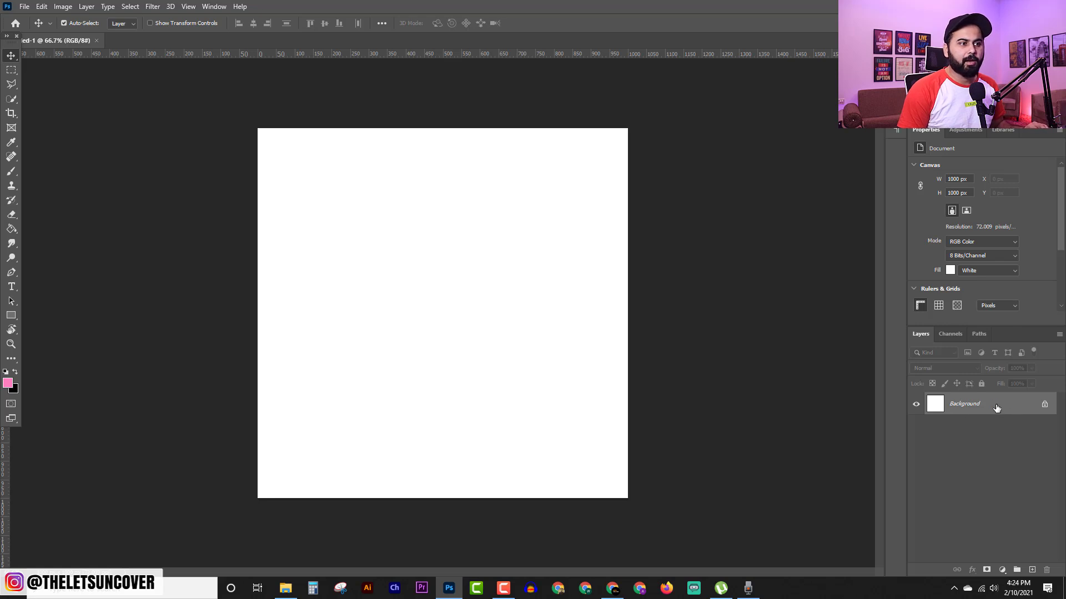
{"action": "left_click", "coordinate": [1044, 408]}
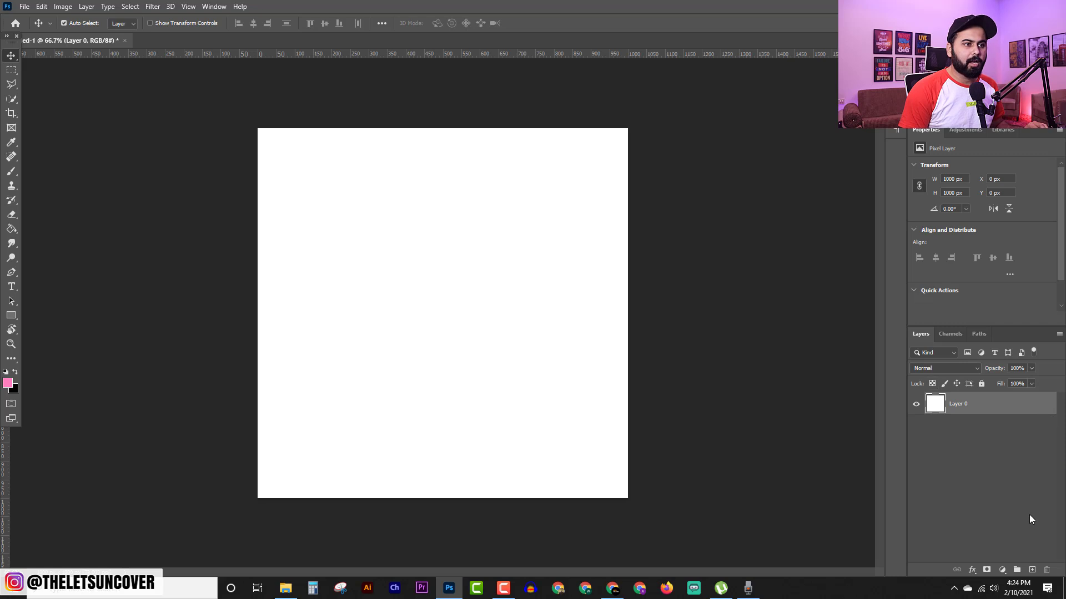
{"action": "left_click", "coordinate": [972, 570]}
{"action": "left_click", "coordinate": [1004, 467]}
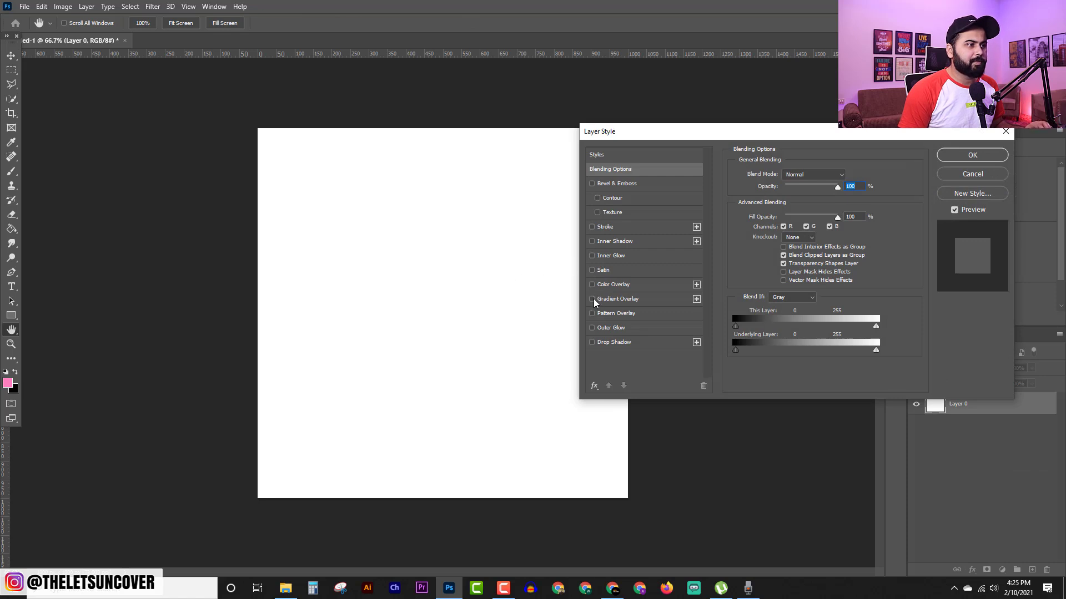
Add a Gradient Overlay to Layer 0 using the magenta-pink Reds > Red_05 preset.
{"action": "left_click", "coordinate": [592, 299]}
{"action": "left_click", "coordinate": [616, 300]}
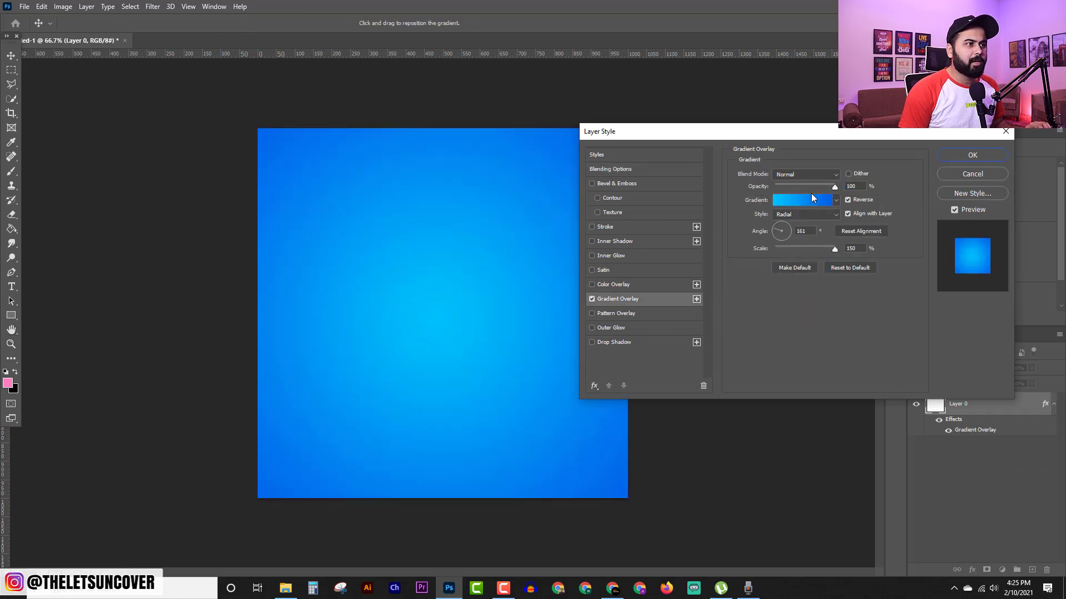
{"action": "left_click_drag", "start_coordinate": [800, 137], "coordinate": [856, 118]}
{"action": "left_click", "coordinate": [851, 185]}
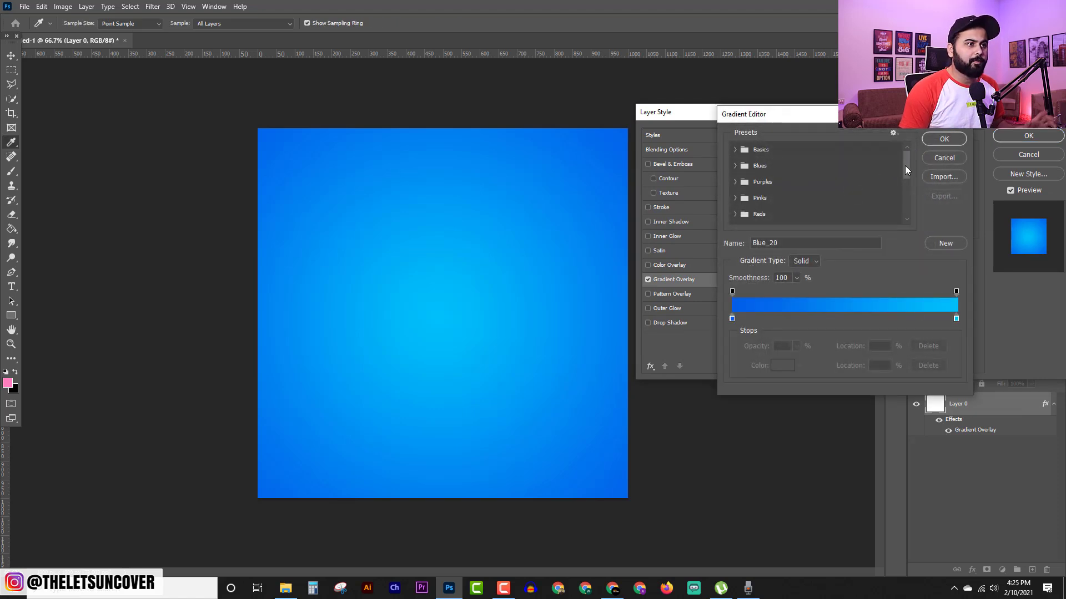
{"action": "left_click_drag", "start_coordinate": [905, 166], "coordinate": [908, 193]}
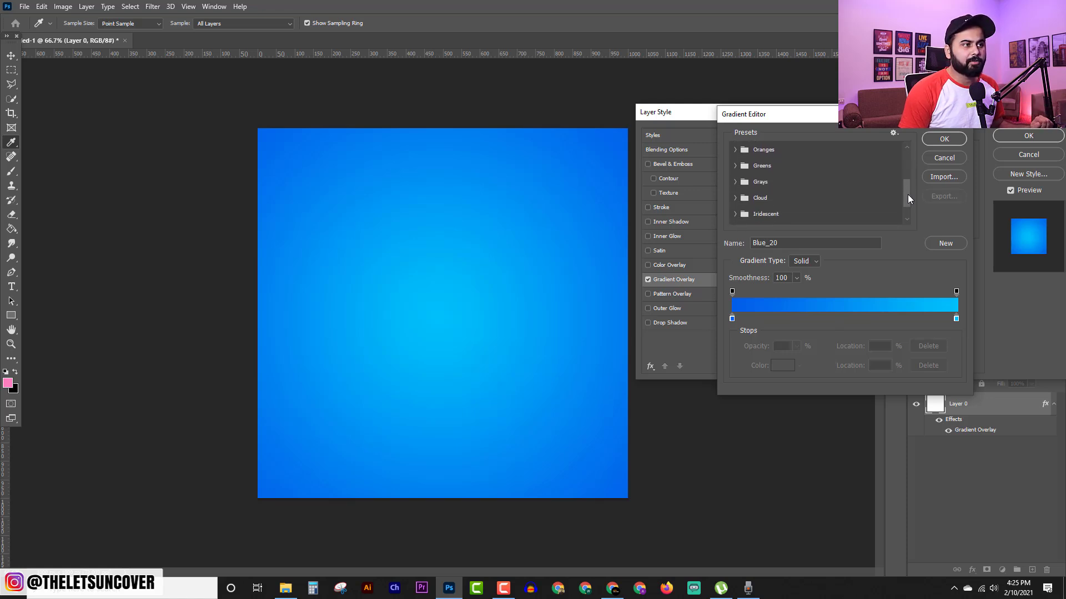
{"action": "left_click_drag", "start_coordinate": [908, 192], "coordinate": [908, 176]}
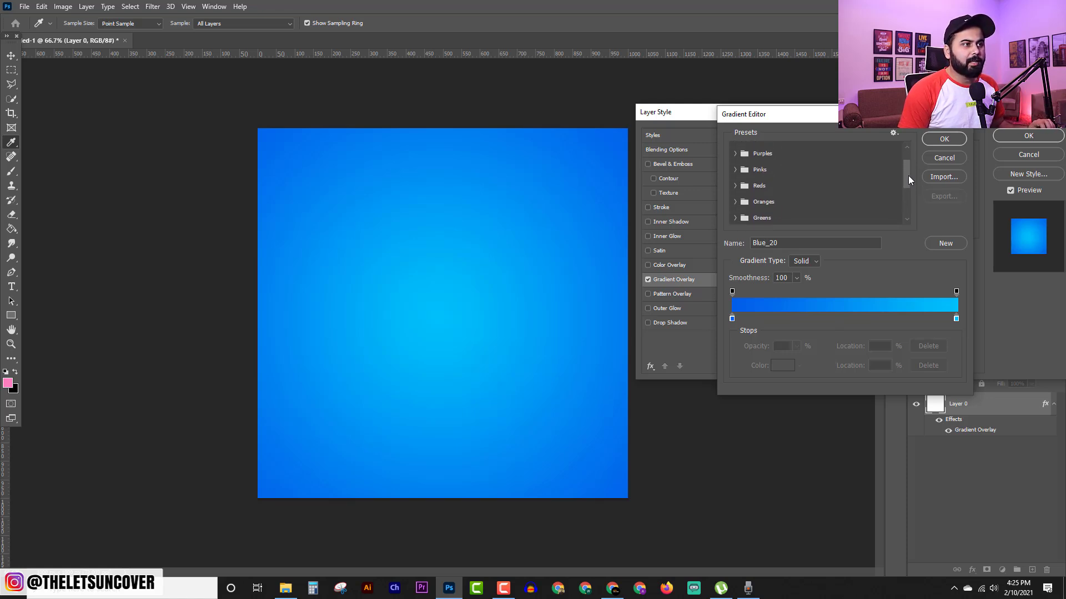
{"action": "left_click", "coordinate": [736, 186]}
{"action": "left_click", "coordinate": [786, 202]}
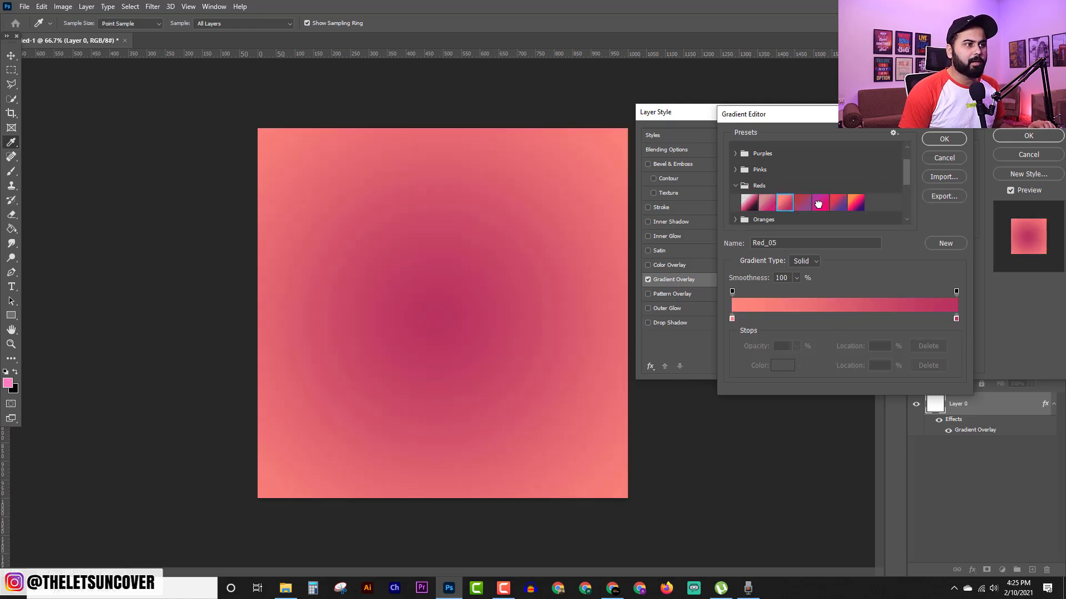
{"action": "left_click", "coordinate": [805, 203]}
{"action": "left_click", "coordinate": [820, 204]}
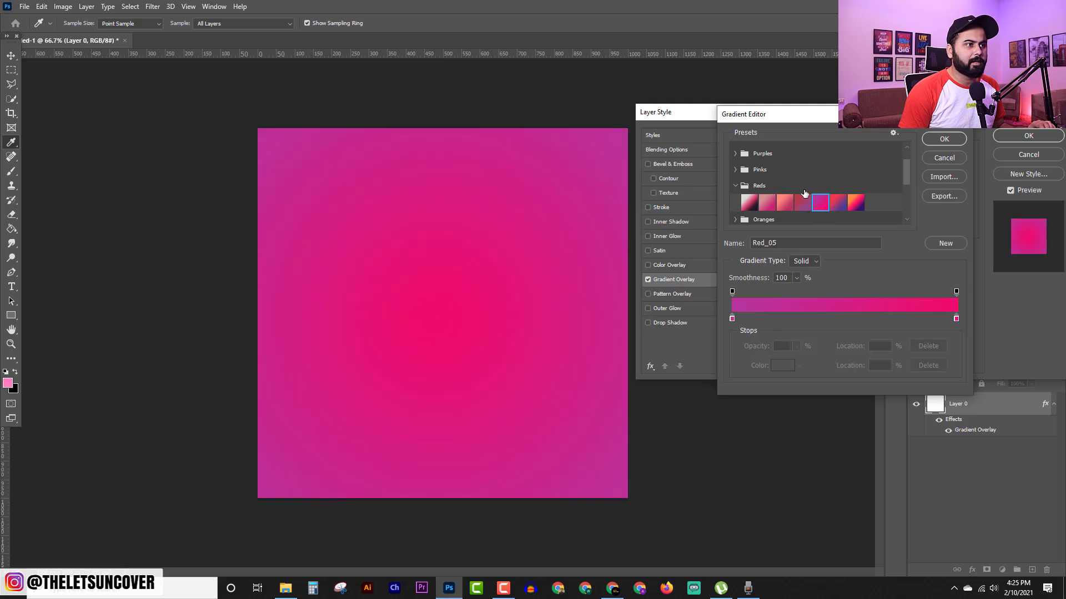
{"action": "left_click", "coordinate": [950, 138]}
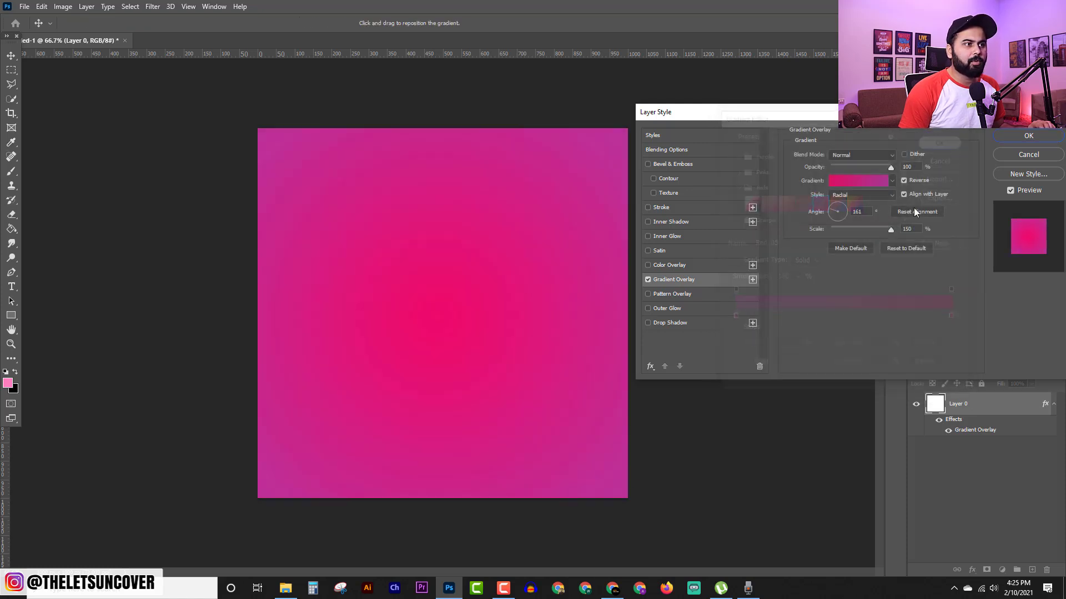
Set the gradient style to Radial, reverse it, and apply the overlay.
{"action": "left_click", "coordinate": [851, 195]}
{"action": "left_click", "coordinate": [853, 205]}
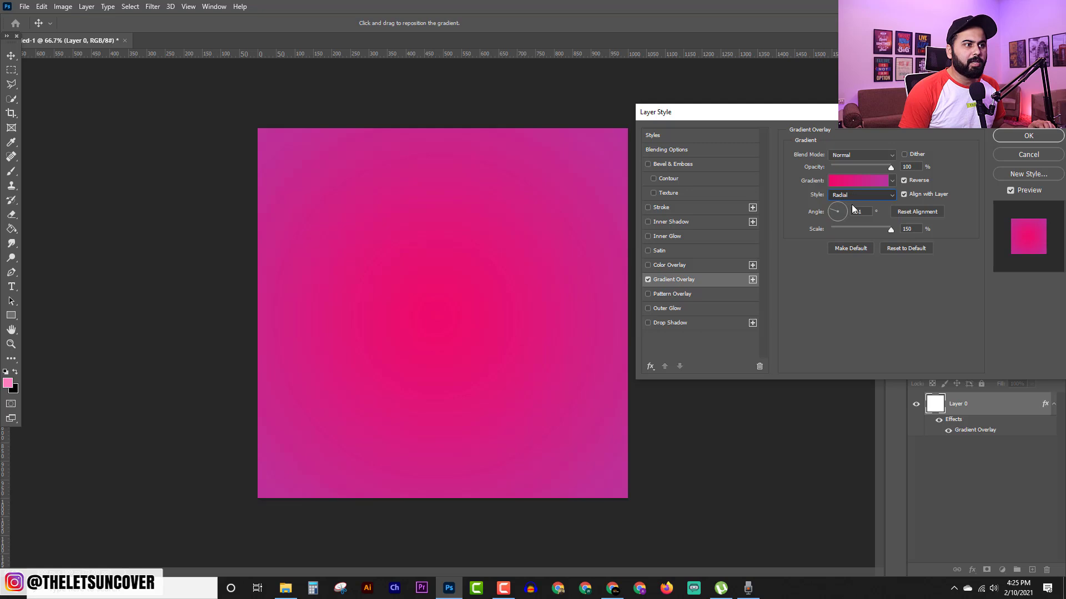
{"action": "left_click", "coordinate": [853, 195]}
{"action": "left_click", "coordinate": [850, 215]}
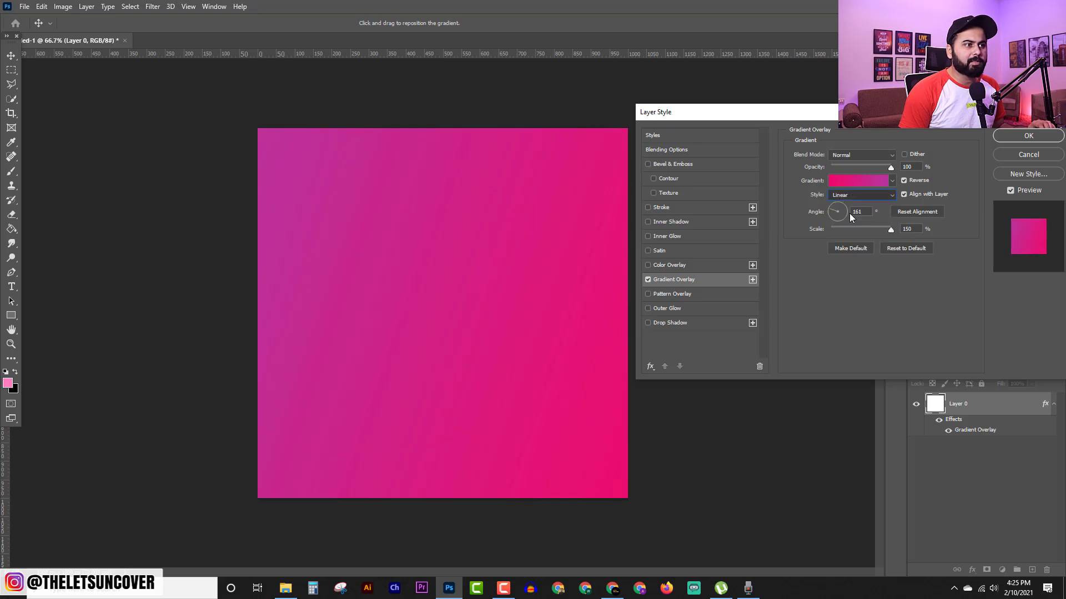
{"action": "left_click", "coordinate": [903, 180]}
{"action": "left_click", "coordinate": [1029, 154]}
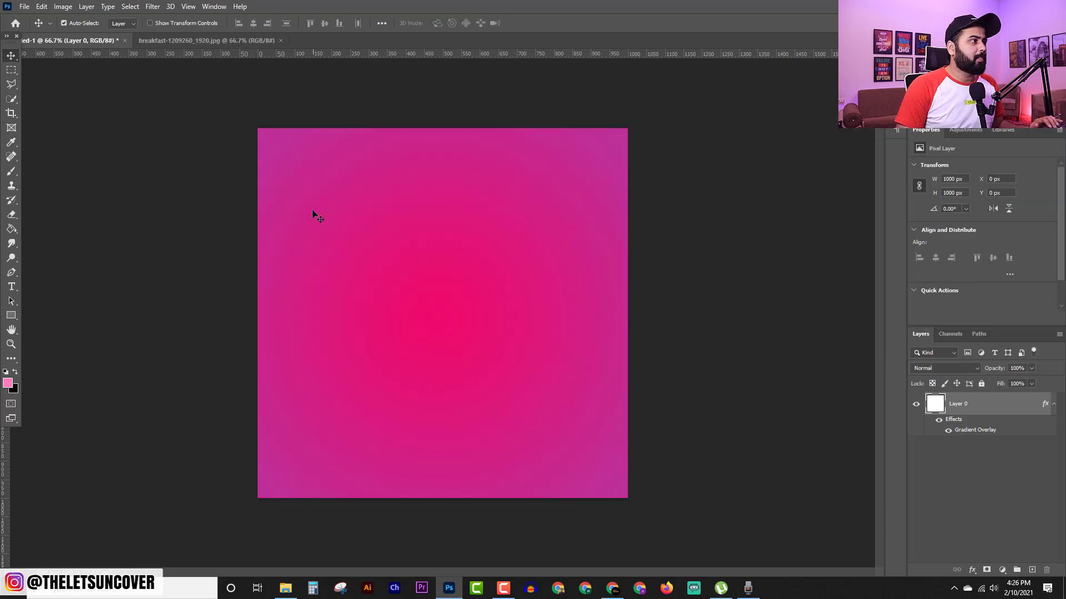
In the breakfast photo, Quick Select the bowl with its fruit, nuts and coconut.
{"action": "left_click", "coordinate": [192, 42]}
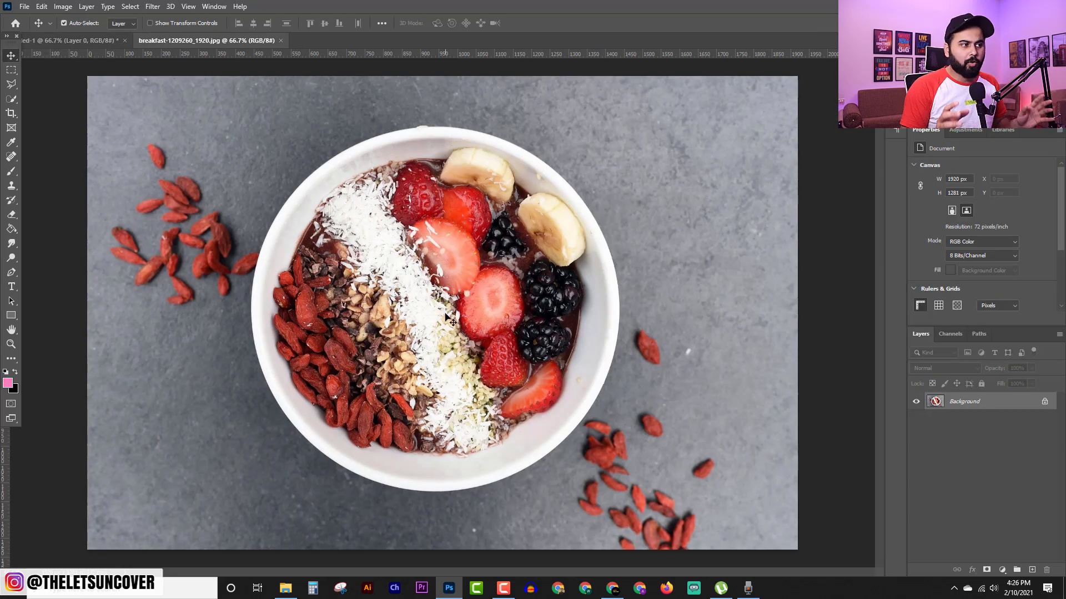
{"action": "left_click", "coordinate": [12, 101]}
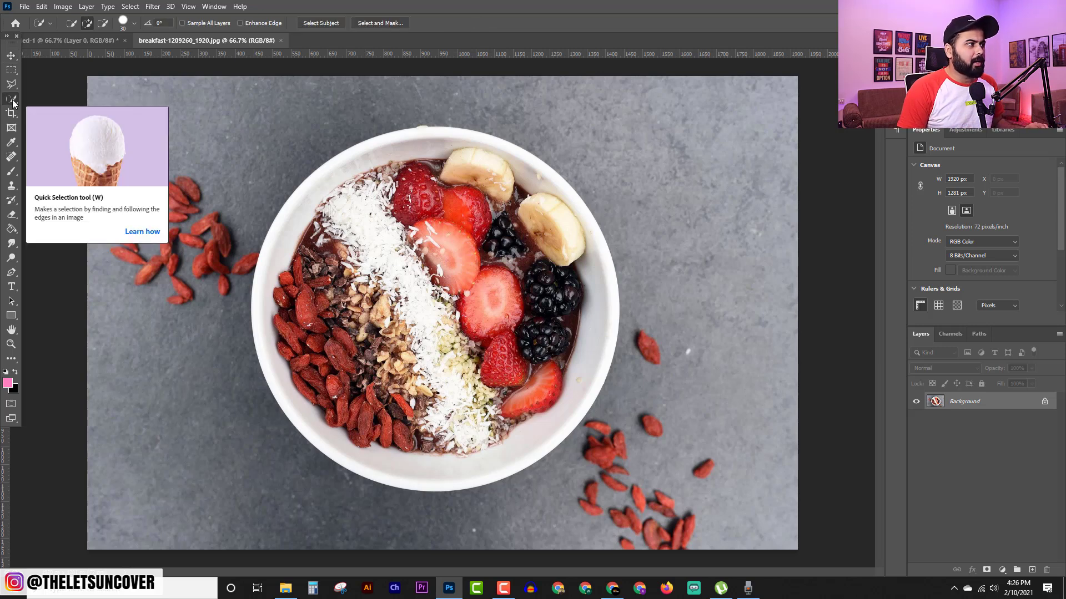
{"action": "right_click", "coordinate": [13, 103]}
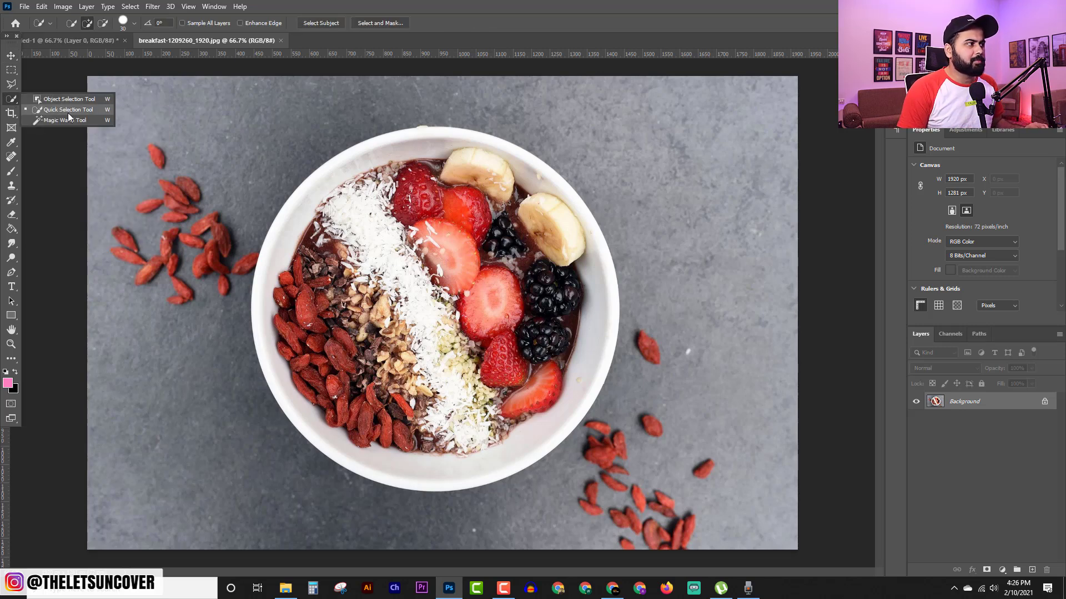
{"action": "left_click", "coordinate": [68, 112]}
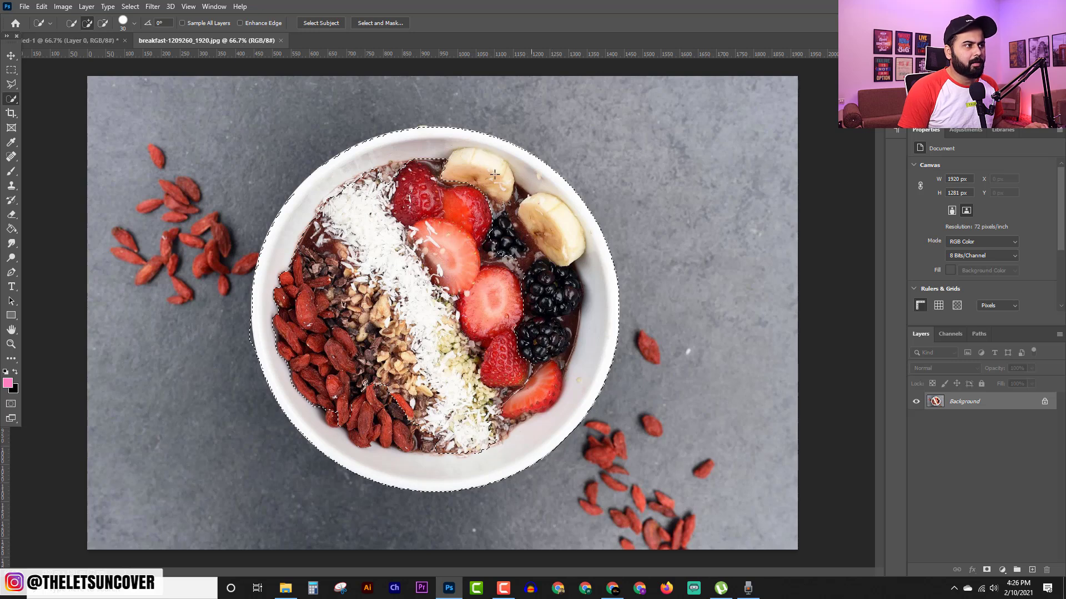
{"action": "left_click_drag", "start_coordinate": [494, 174], "coordinate": [422, 220]}
{"action": "left_click_drag", "start_coordinate": [410, 271], "coordinate": [376, 275]}
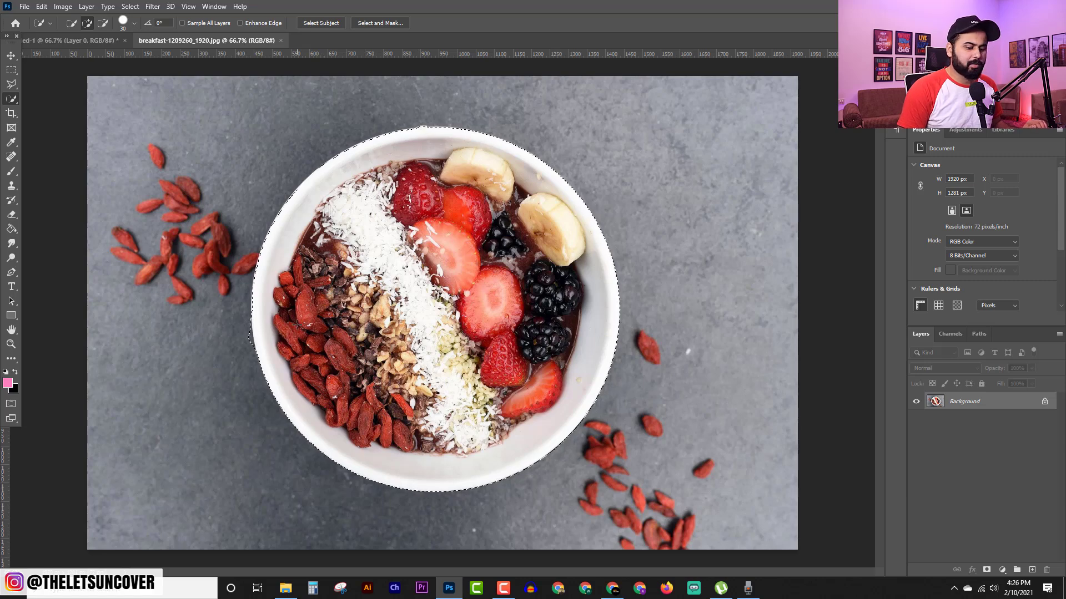
Zoom in and subtract the stray bulge from the bowl's left edge, then zoom back out.
{"action": "key", "text": "ctrl+plus"}
{"action": "key", "text": "ctrl+plus"}
{"action": "key", "text": "ctrl+plus"}
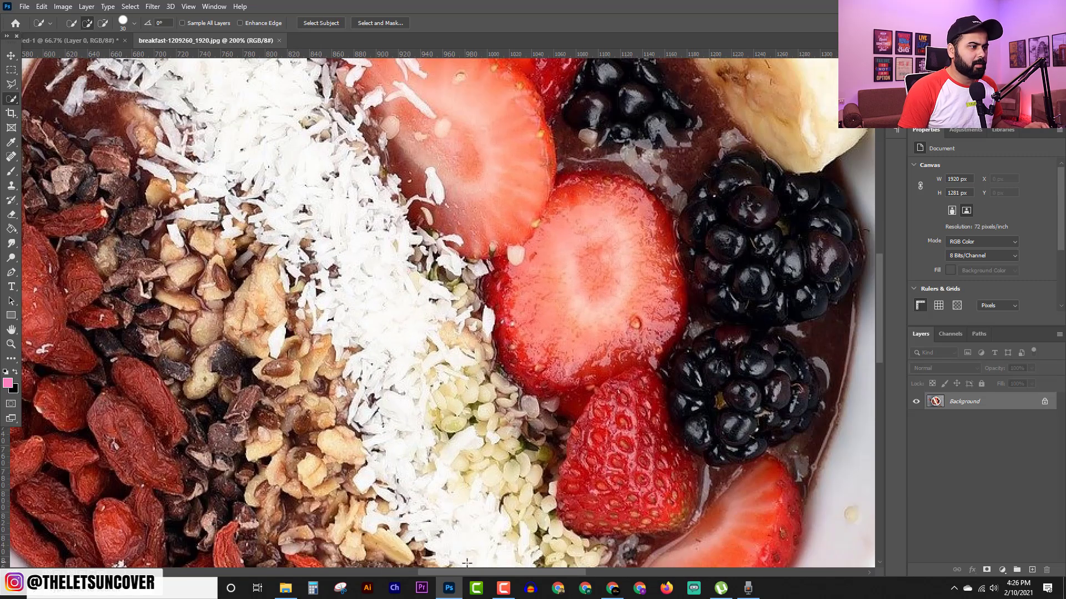
{"action": "left_click_drag", "start_coordinate": [487, 572], "coordinate": [387, 573]}
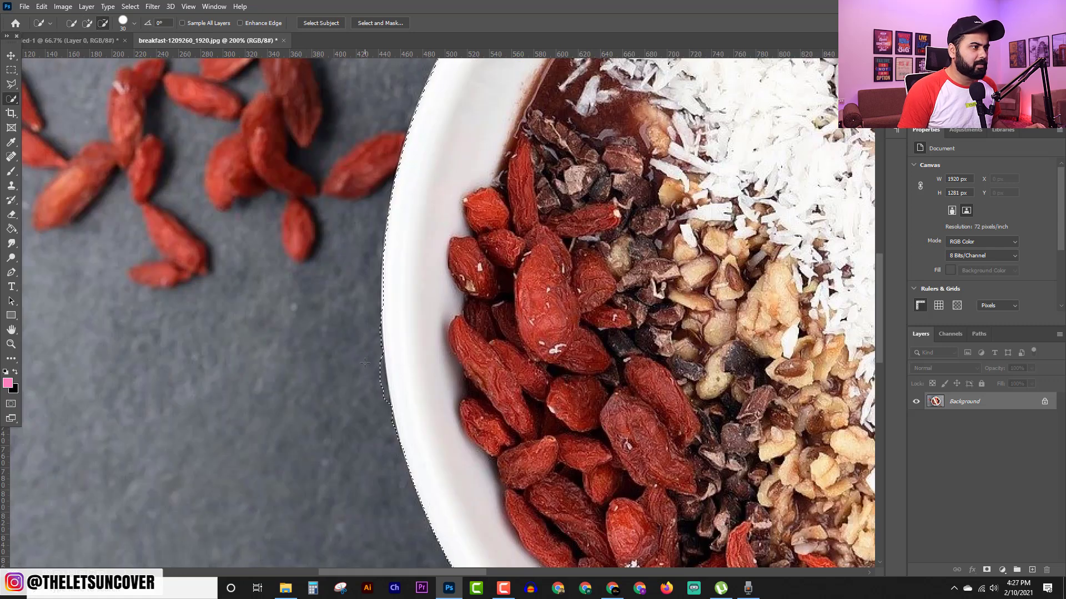
{"action": "left_click_drag", "start_coordinate": [365, 363], "coordinate": [366, 383]}
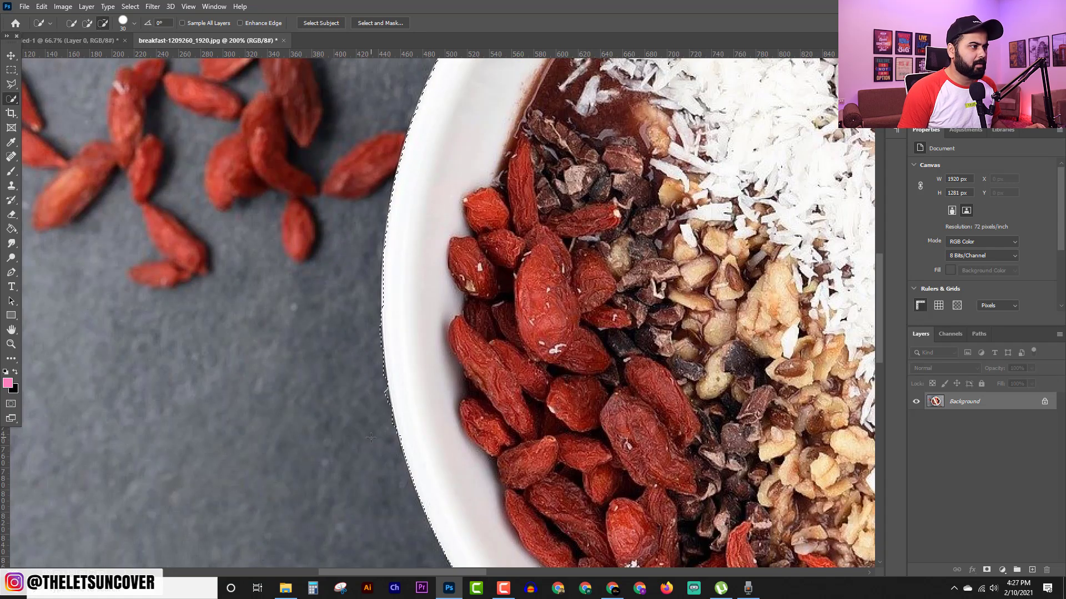
{"action": "key", "text": "ctrl+minus"}
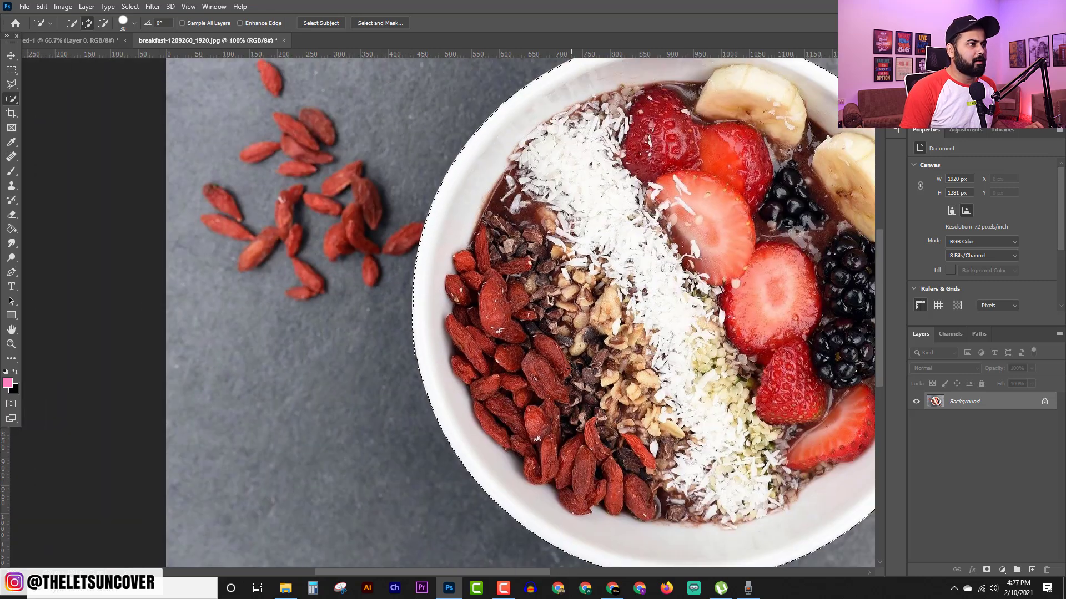
{"action": "key", "text": "ctrl+minus"}
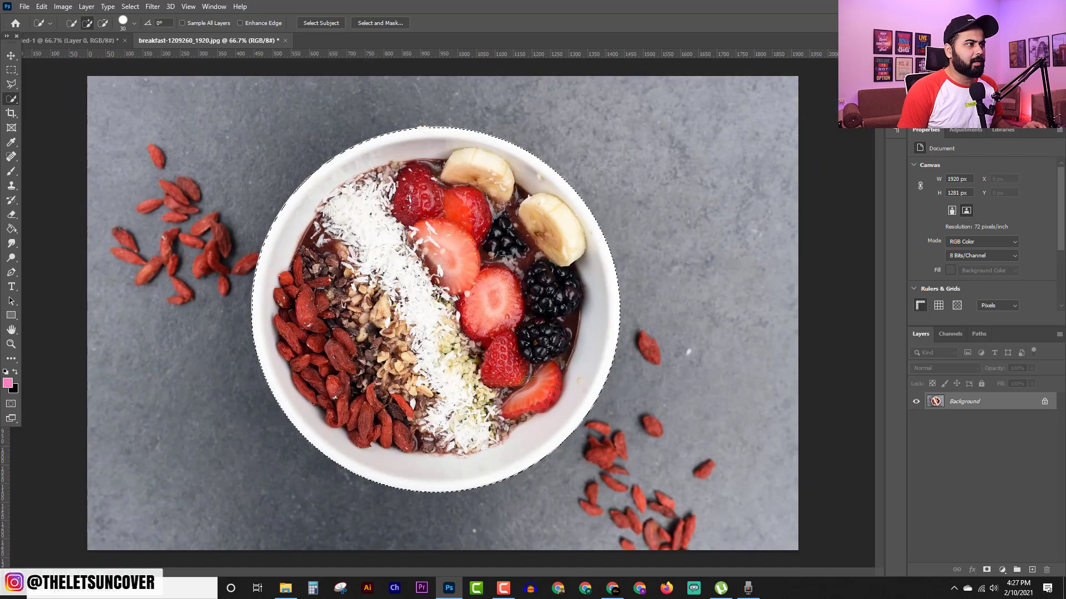
{"action": "left_click", "coordinate": [134, 10]}
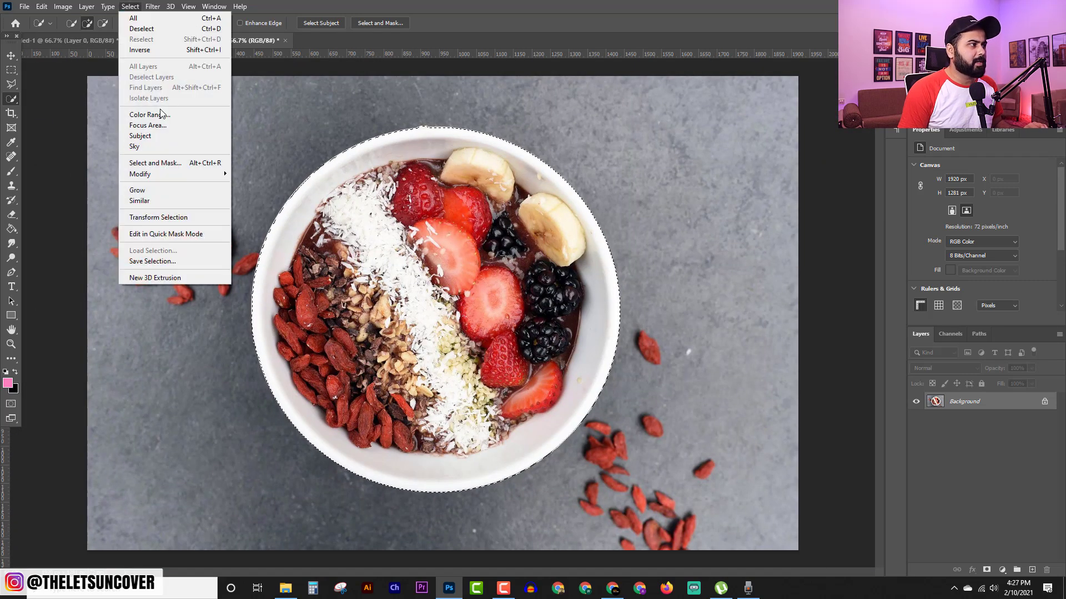
{"action": "mouse_move", "coordinate": [140, 174]}
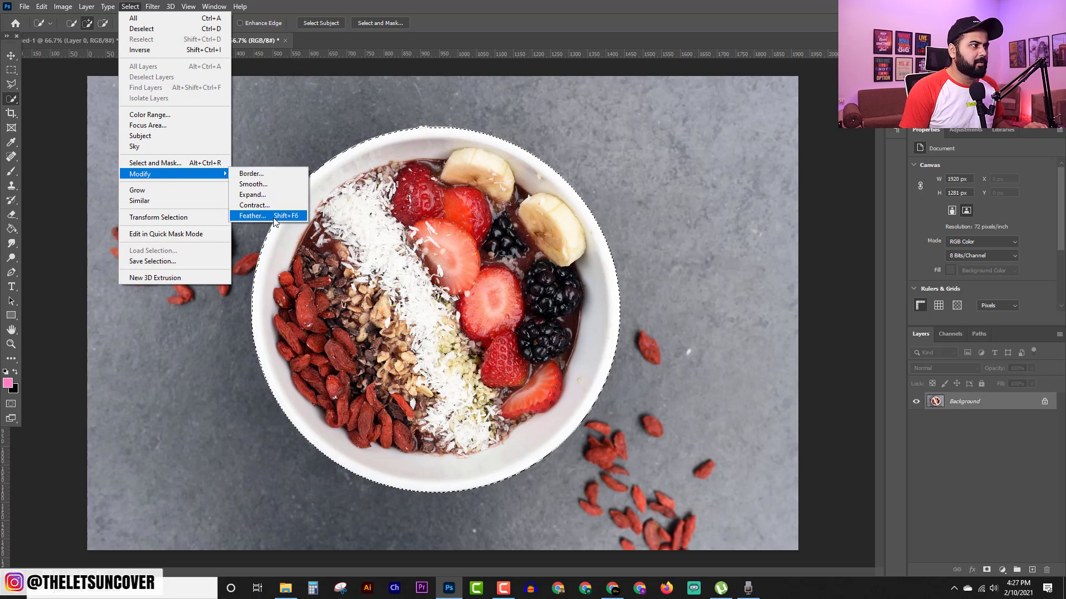
Feather the bowl selection by 1 px, copy it, and paste it onto the pink canvas.
{"action": "left_click", "coordinate": [274, 216]}
{"action": "type", "text": "1"}
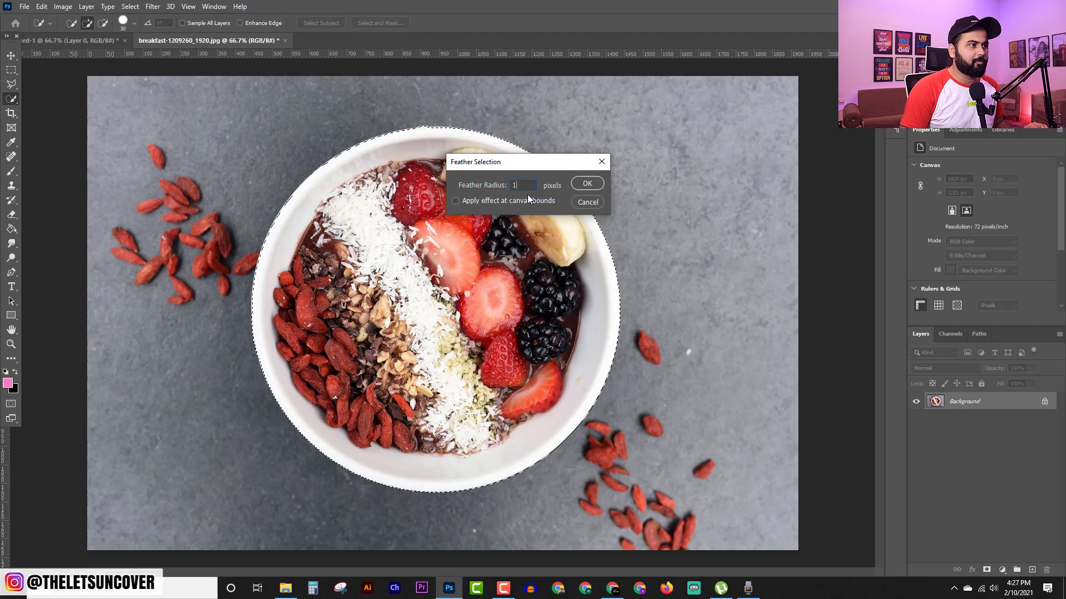
{"action": "left_click", "coordinate": [589, 185]}
{"action": "key", "text": "v"}
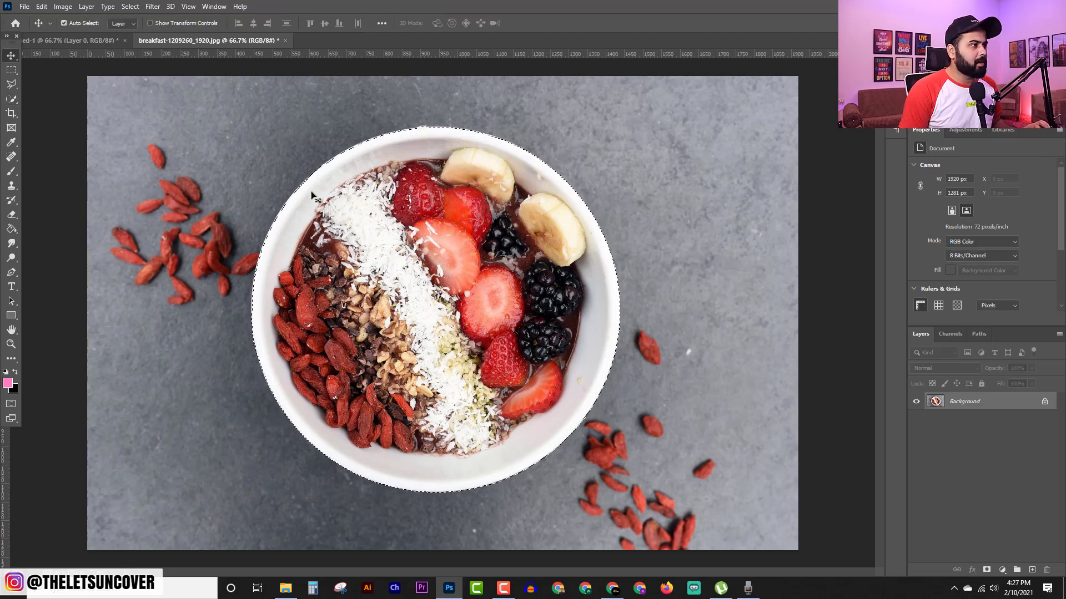
{"action": "left_click", "coordinate": [41, 6]}
{"action": "left_click", "coordinate": [55, 83]}
{"action": "left_click", "coordinate": [73, 40]}
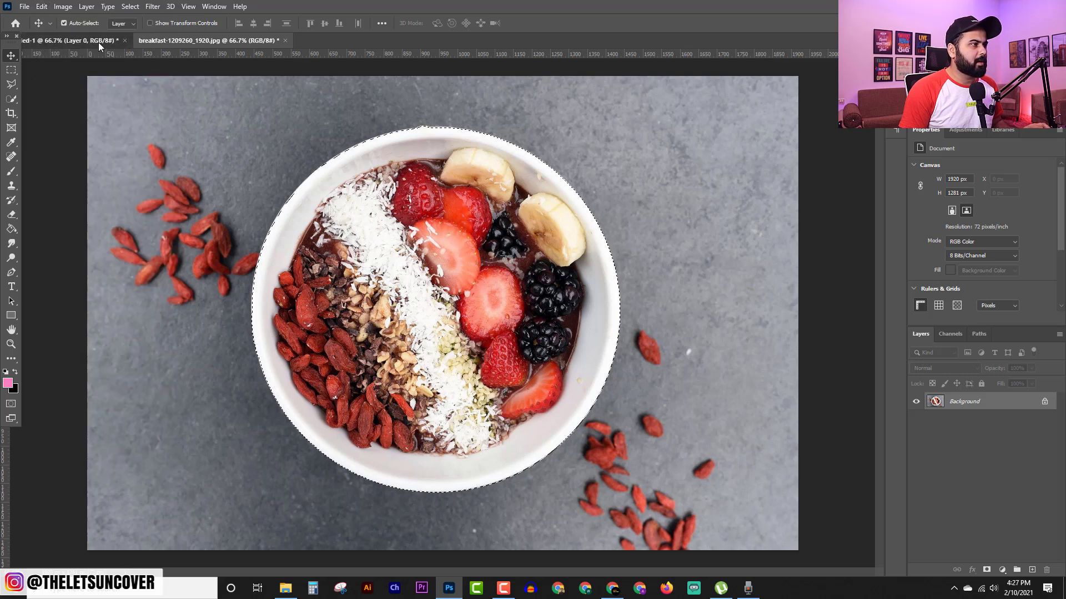
{"action": "key", "text": "ctrl+v"}
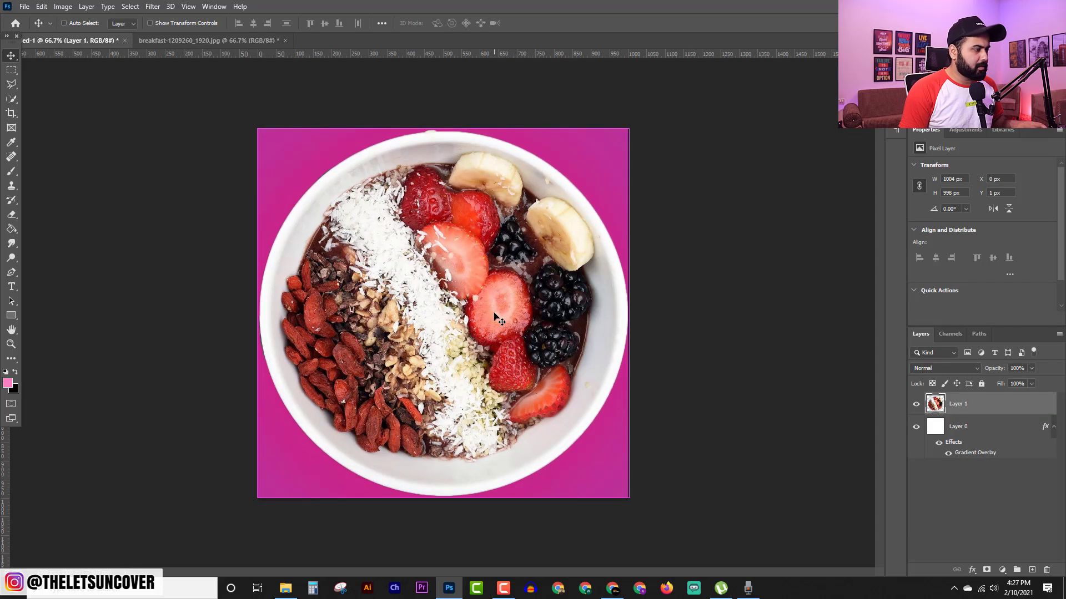
Scale the pasted bowl to about 58% and centre it on the canvas.
{"action": "key", "text": "ctrl+t"}
{"action": "left_click_drag", "start_coordinate": [623, 504], "coordinate": [516, 389]}
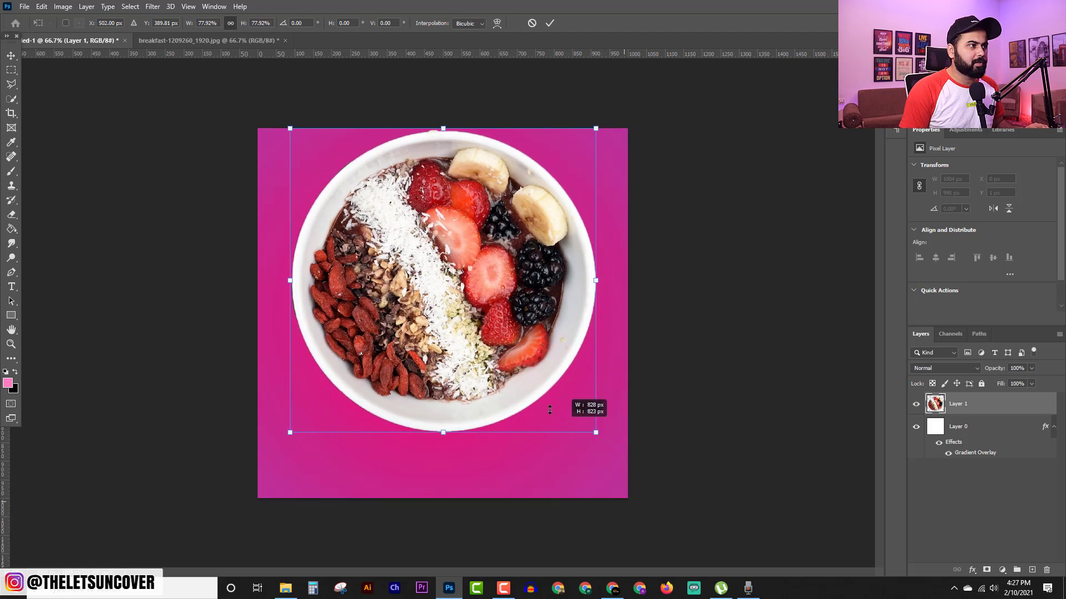
{"action": "left_click_drag", "start_coordinate": [433, 211], "coordinate": [454, 299]}
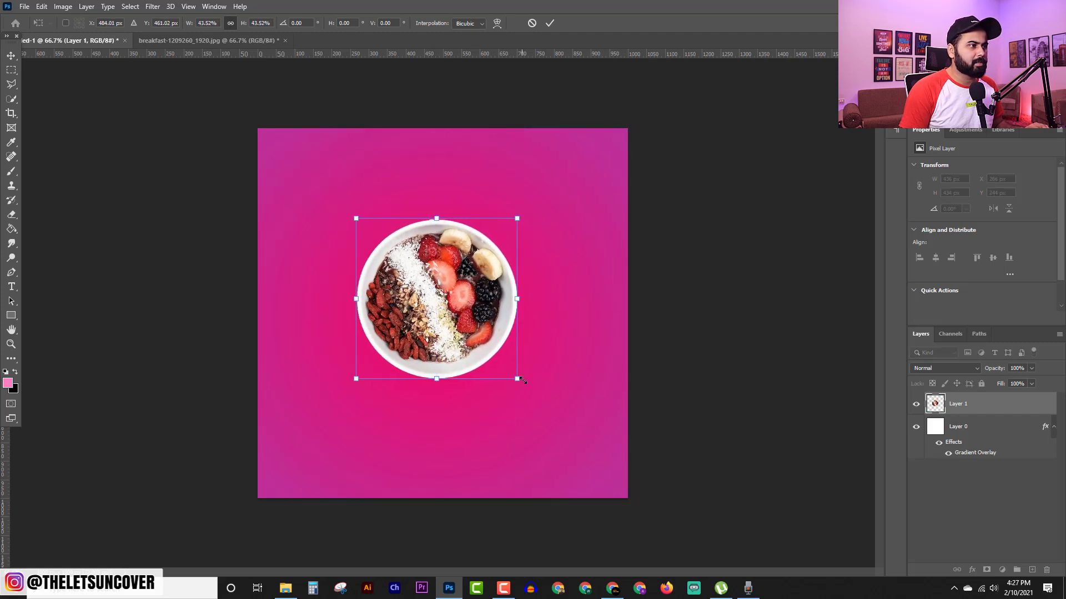
{"action": "left_click_drag", "start_coordinate": [522, 381], "coordinate": [575, 435]}
{"action": "left_click_drag", "start_coordinate": [527, 377], "coordinate": [503, 365]}
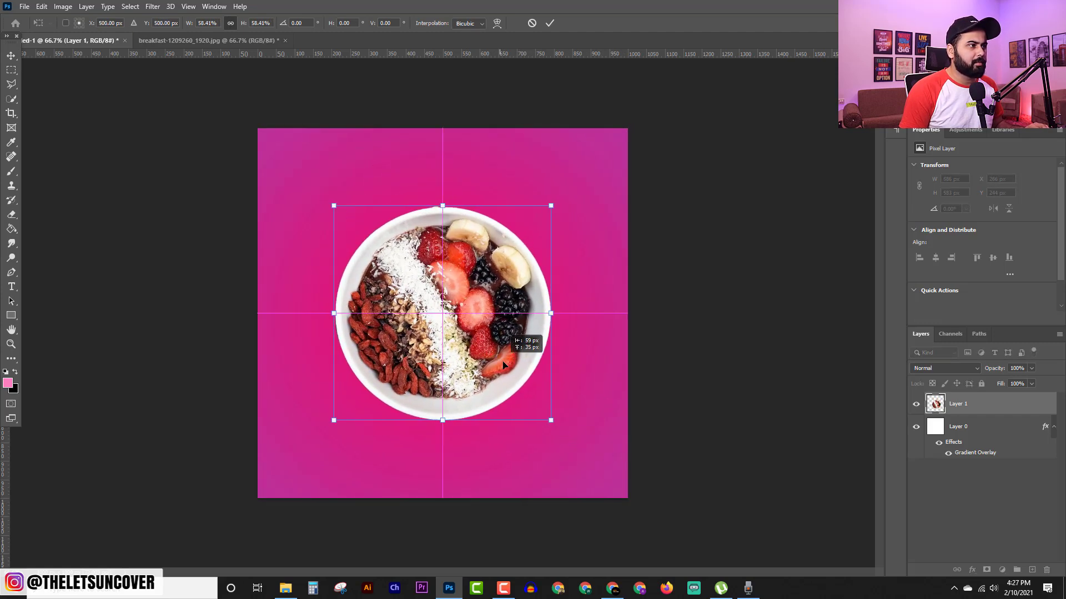
{"action": "left_click", "coordinate": [550, 23]}
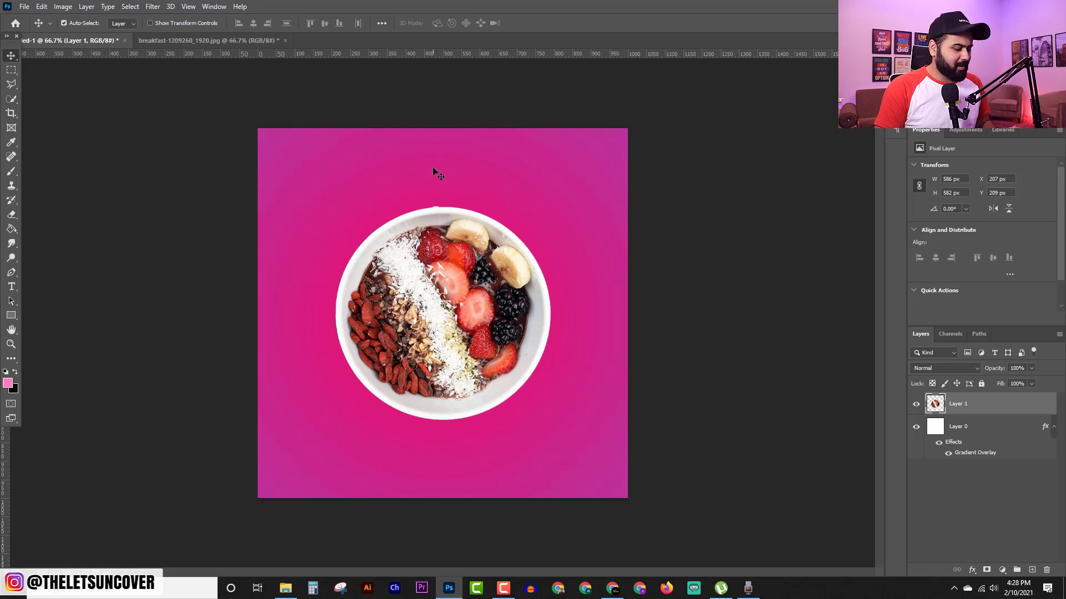
Type a white 'Delicious' heading in Brush Script MT italic above the bowl and enlarge it.
{"action": "key", "text": "t"}
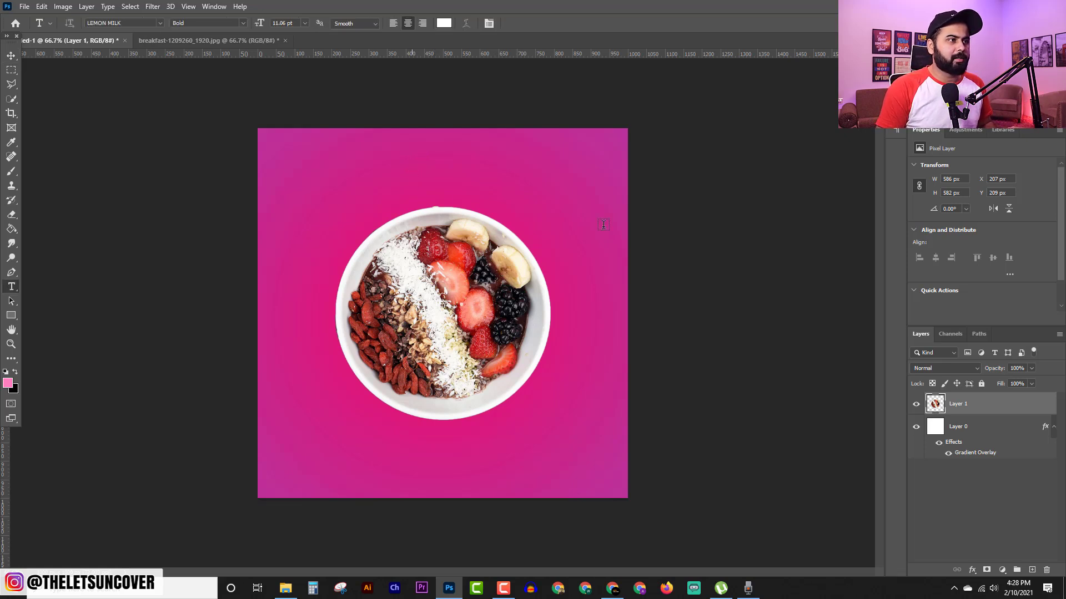
{"action": "left_click", "coordinate": [411, 161]}
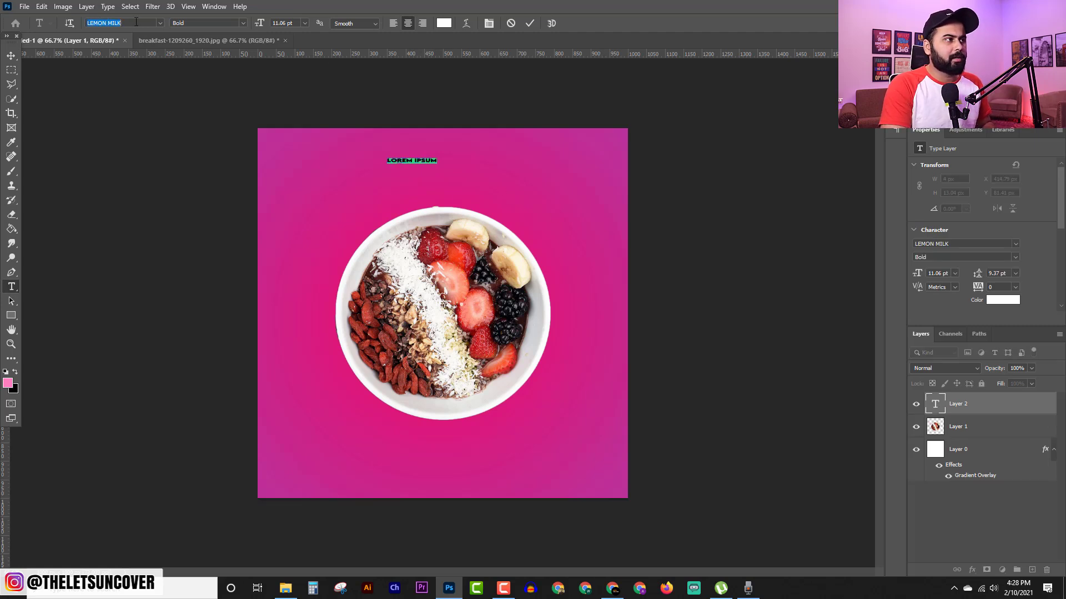
{"action": "type", "text": "B"}
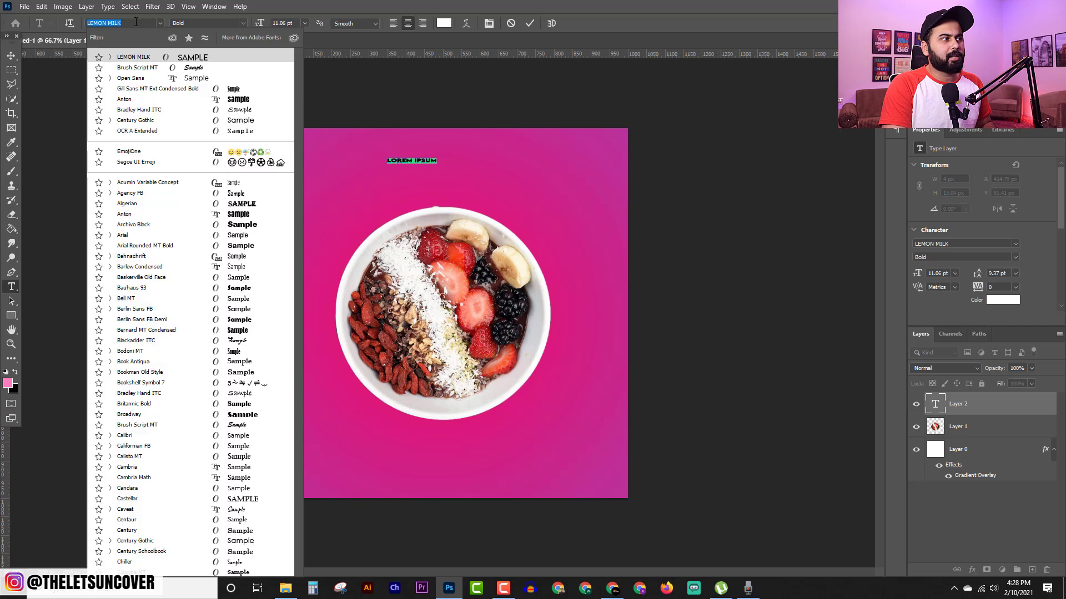
{"action": "type", "text": "RUS"}
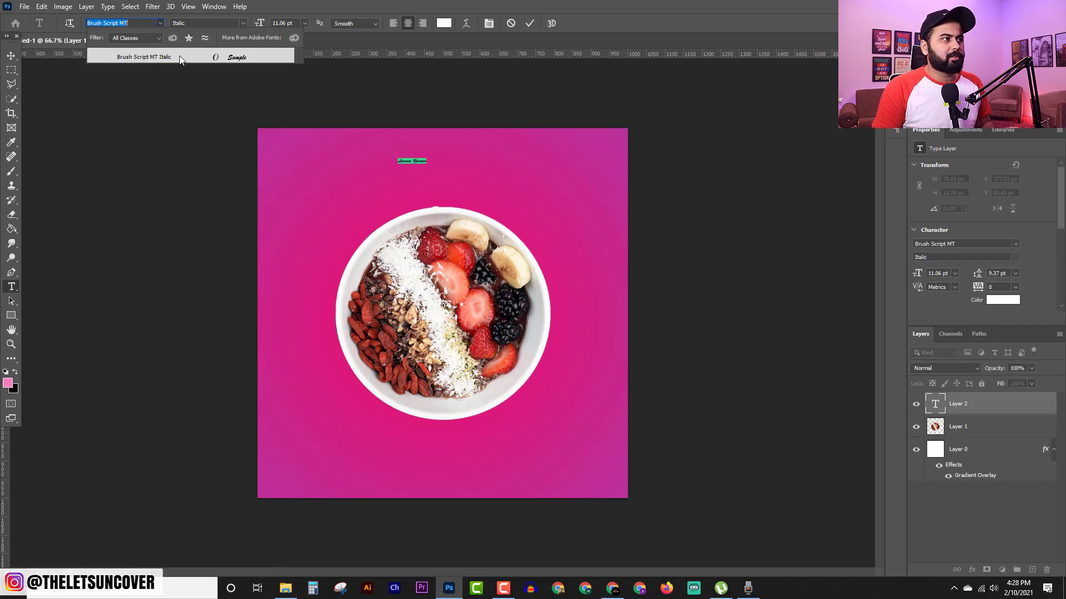
{"action": "left_click", "coordinate": [164, 58]}
{"action": "type", "text": "De"}
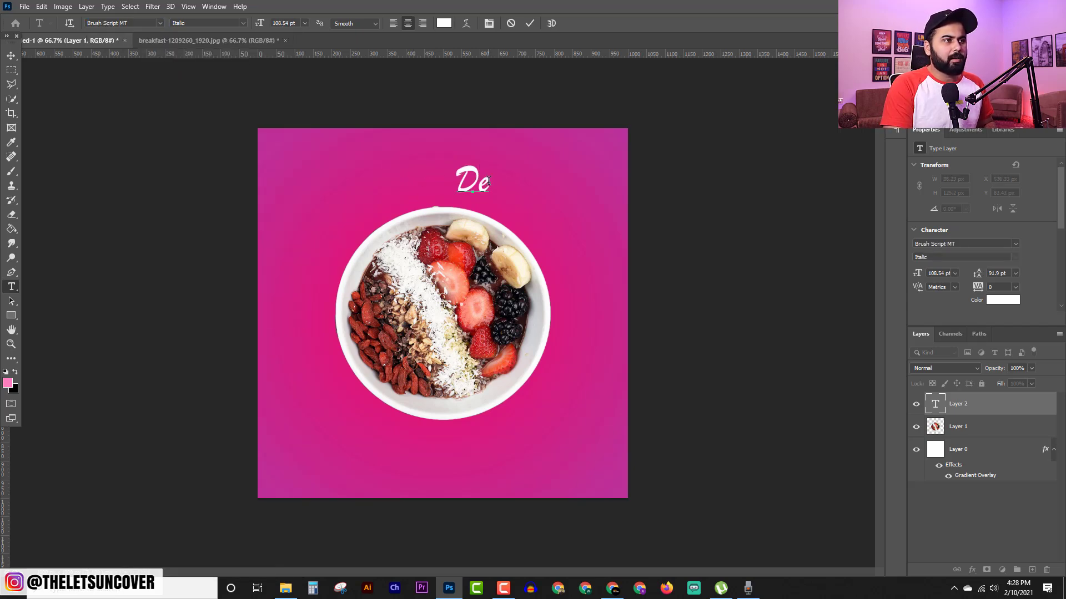
{"action": "type", "text": "licious"}
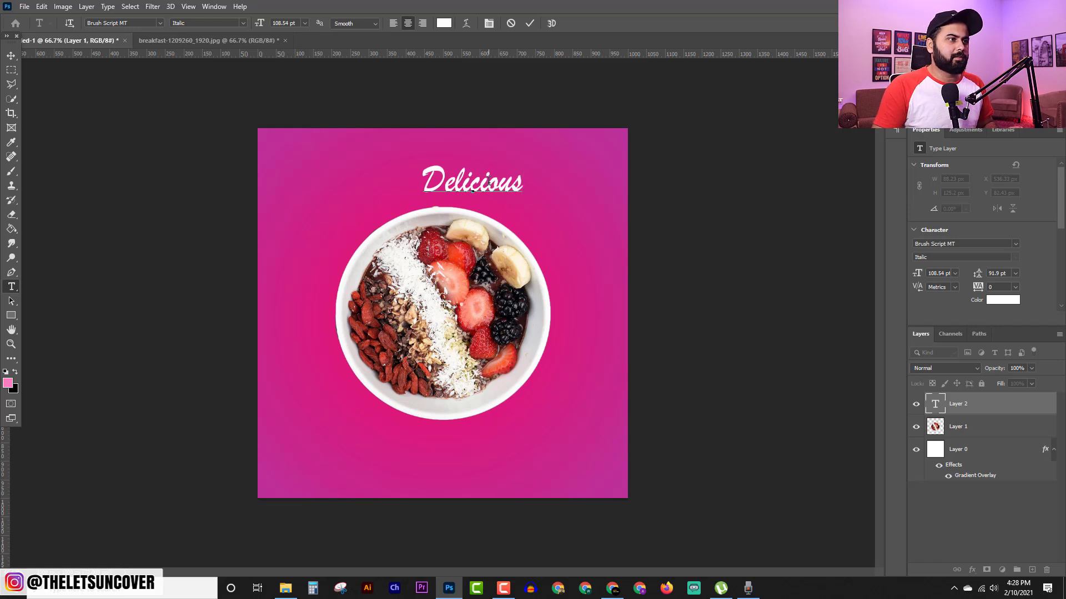
{"action": "mouse_move", "coordinate": [522, 208]}
{"action": "left_mouse_down"}
{"action": "mouse_move", "coordinate": [532, 191]}
{"action": "mouse_move", "coordinate": [476, 175]}
{"action": "mouse_move", "coordinate": [493, 187]}
{"action": "left_mouse_up"}
{"action": "key", "text": "ctrl+Return"}
{"action": "key", "text": "ctrl+t"}
Type 'RUSSIAN SALAD' in LEMON MILK Bold under Delicious, sized above 58.72 pt.
{"action": "key", "text": "Return"}
{"action": "key", "text": "t"}
{"action": "left_click", "coordinate": [415, 198]}
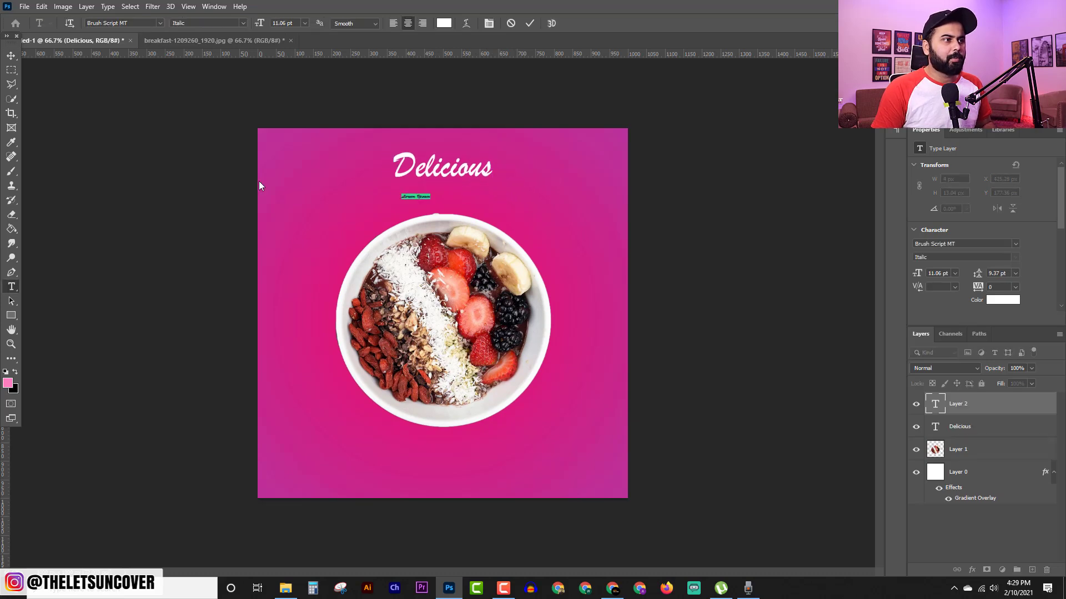
{"action": "left_click", "coordinate": [139, 23]}
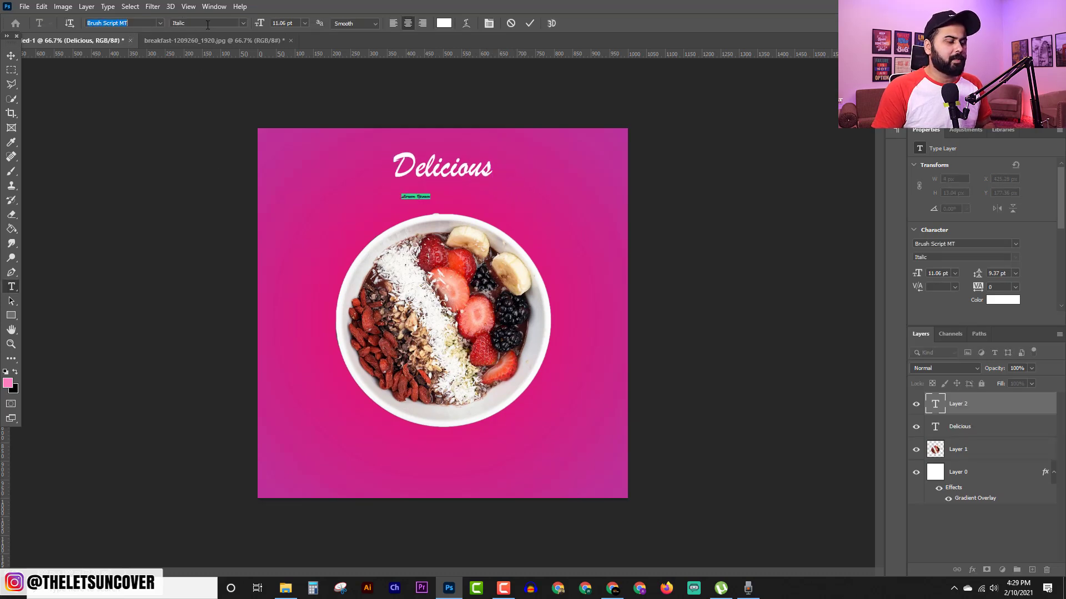
{"action": "type", "text": "lemon"}
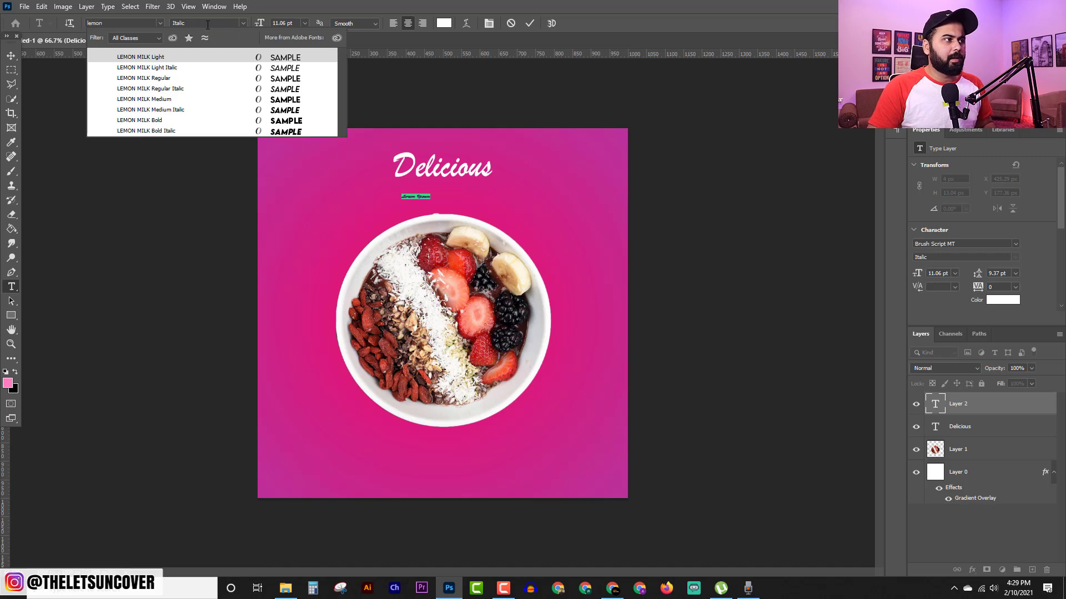
{"action": "left_click", "coordinate": [288, 123]}
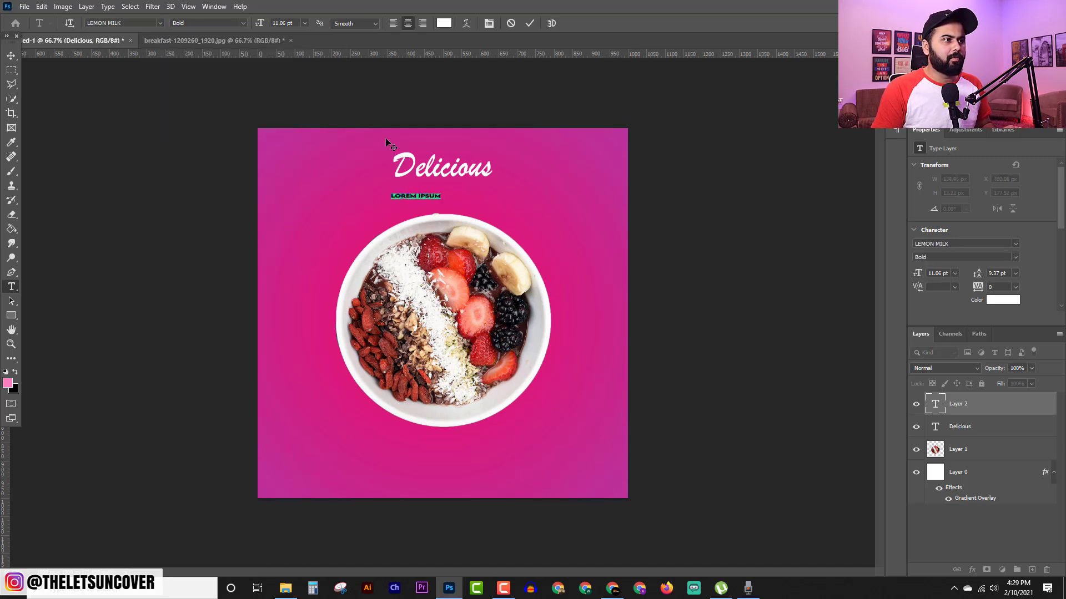
{"action": "mouse_move", "coordinate": [447, 203]}
{"action": "left_mouse_down"}
{"action": "mouse_move", "coordinate": [529, 220]}
{"action": "mouse_move", "coordinate": [487, 199]}
{"action": "left_mouse_up"}
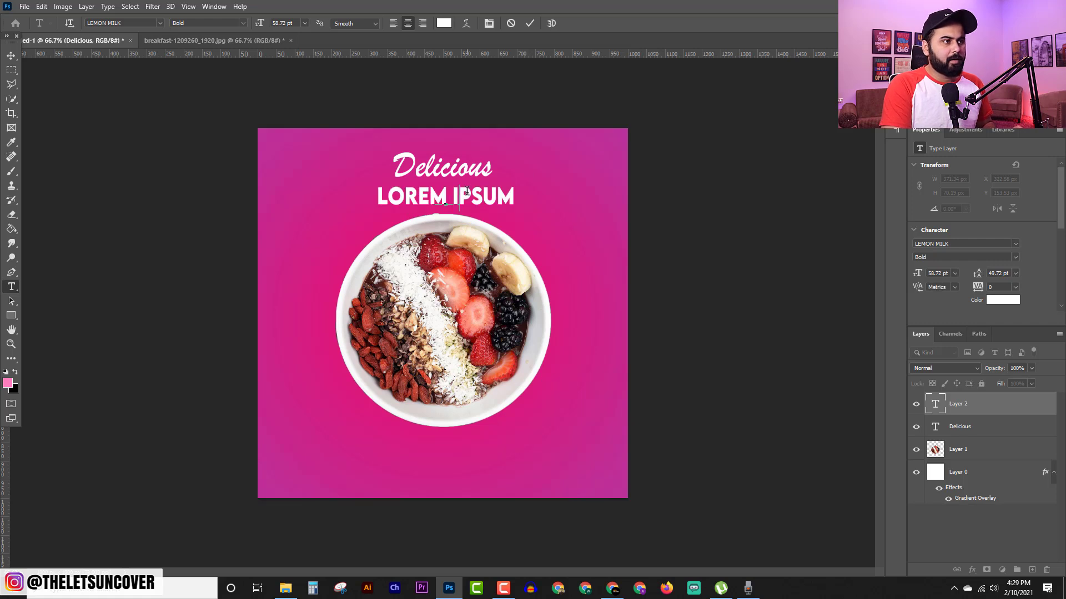
{"action": "type", "text": "RUSSIAN"}
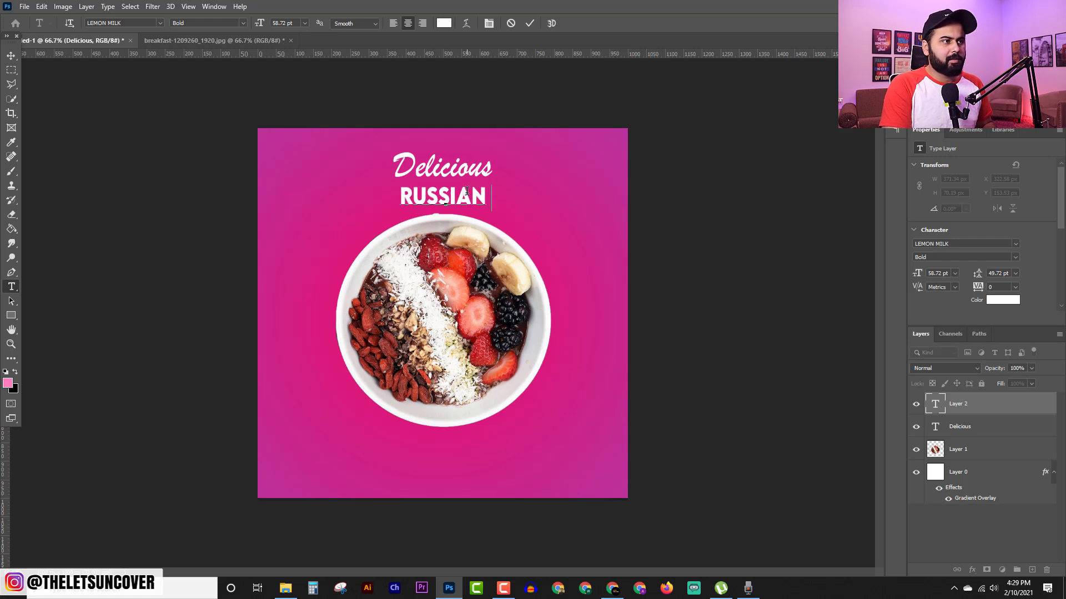
{"action": "type", "text": " SALAD"}
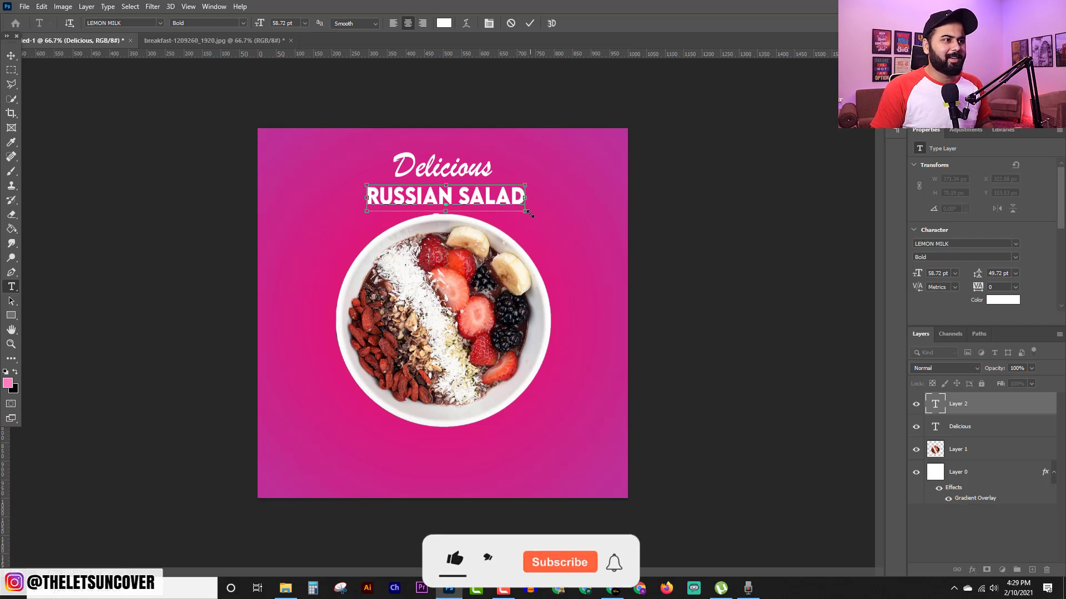
{"action": "mouse_move", "coordinate": [525, 211]}
{"action": "left_mouse_down"}
{"action": "mouse_move", "coordinate": [547, 218]}
{"action": "mouse_move", "coordinate": [532, 211]}
{"action": "left_mouse_up"}
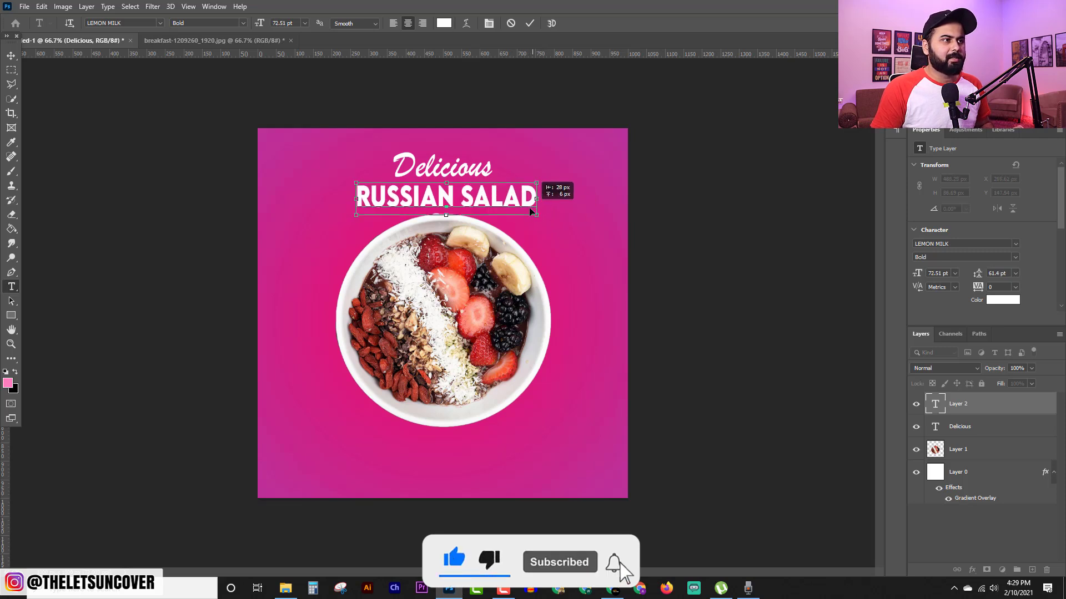
{"action": "left_click", "coordinate": [529, 22]}
{"action": "key", "text": "v"}
{"action": "left_click", "coordinate": [467, 318], "text": "ctrl"}
Scale the bowl to about 86%, move it below the headline, and centre it horizontally.
{"action": "key", "text": "ctrl+t"}
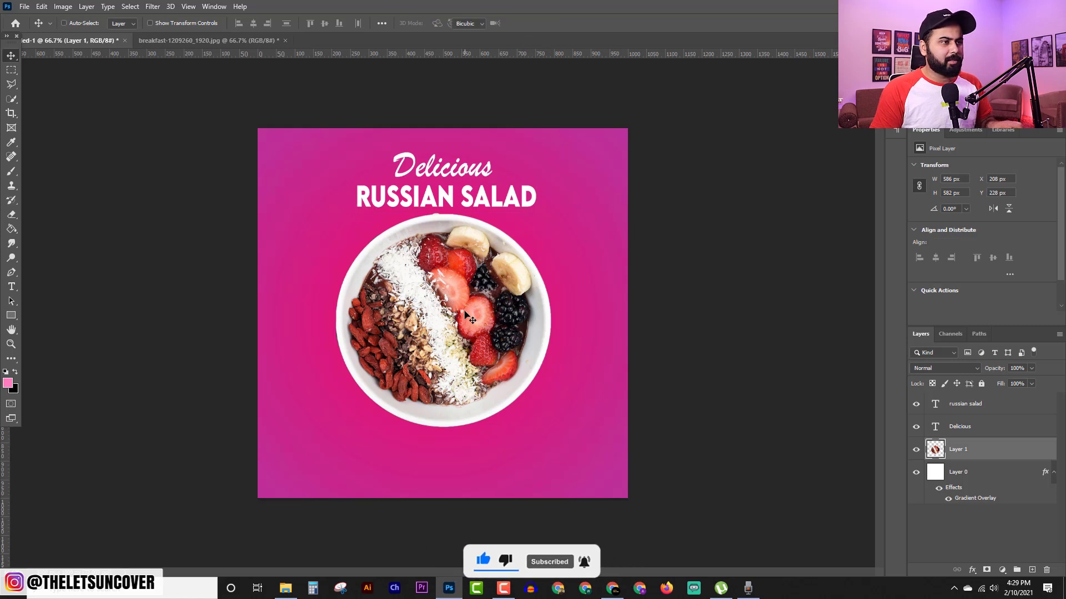
{"action": "left_click_drag", "start_coordinate": [548, 429], "coordinate": [517, 392]}
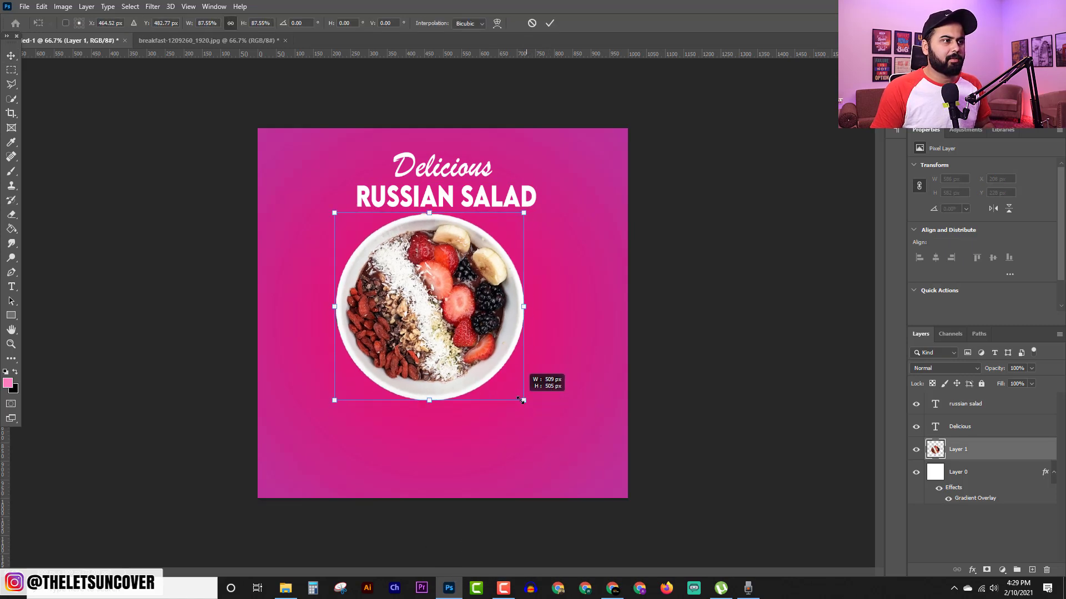
{"action": "left_click_drag", "start_coordinate": [476, 303], "coordinate": [493, 327]}
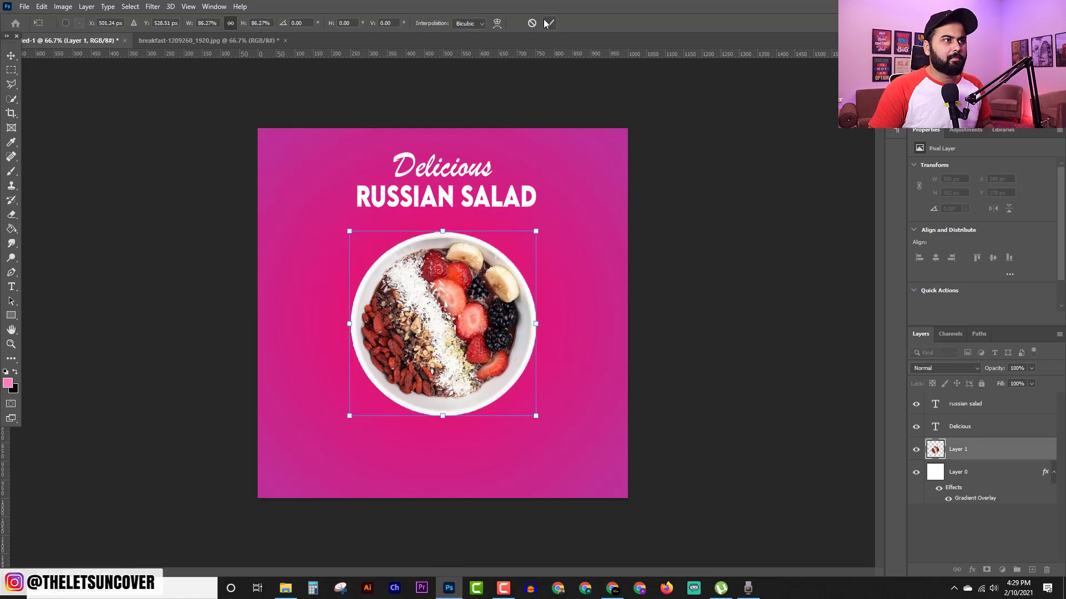
{"action": "left_click", "coordinate": [550, 22]}
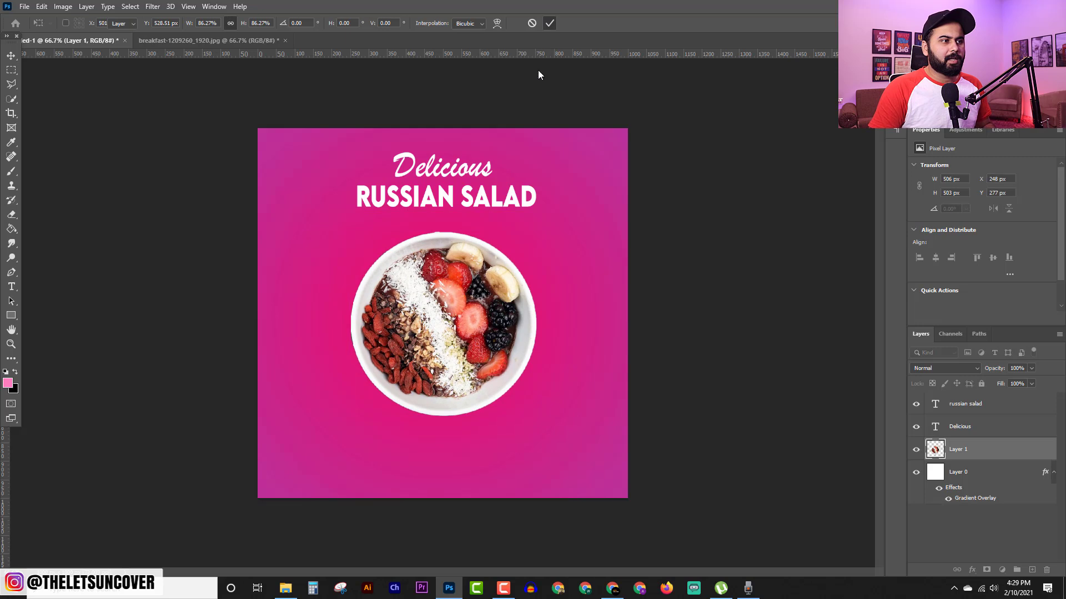
{"action": "left_click", "coordinate": [971, 476], "text": "shift"}
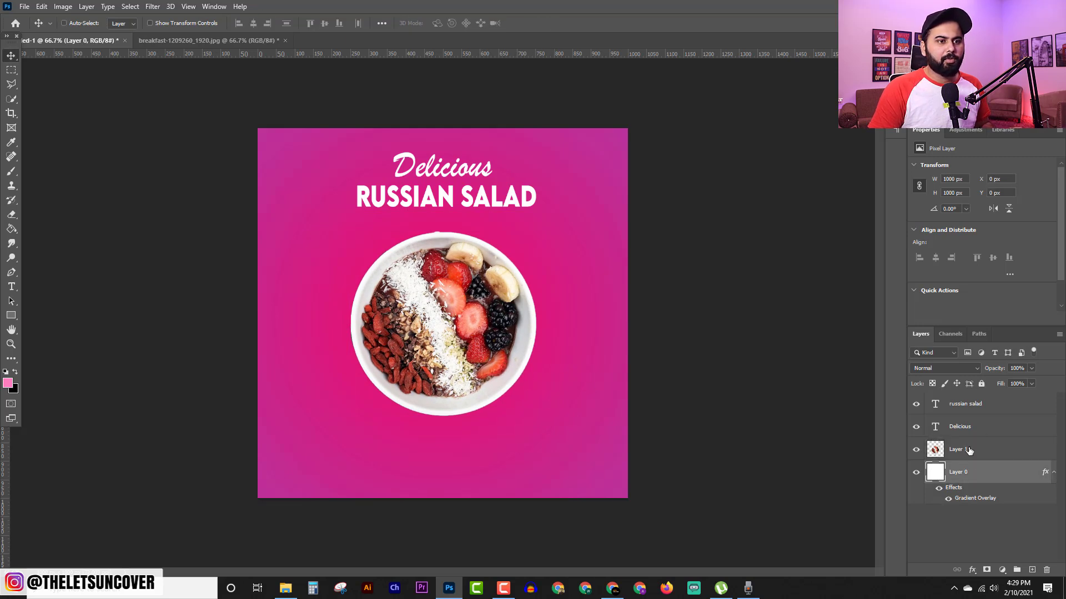
{"action": "left_click", "coordinate": [253, 26]}
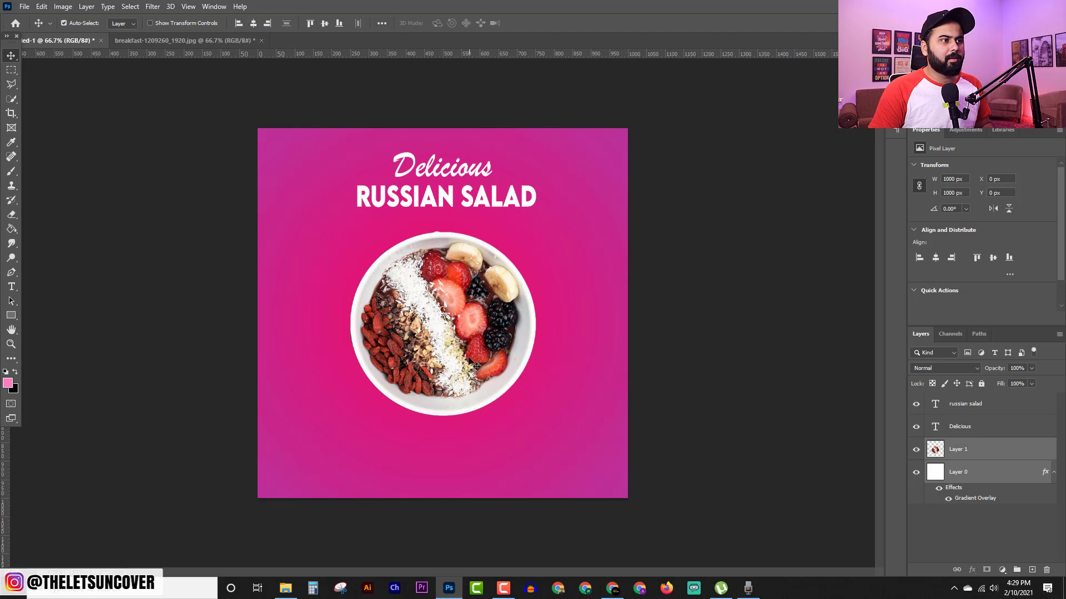
Recentre Delicious, widen RUSSIAN SALAD to about 118%, and raise it about 15 px.
{"action": "left_click_drag", "start_coordinate": [471, 171], "coordinate": [477, 211]}
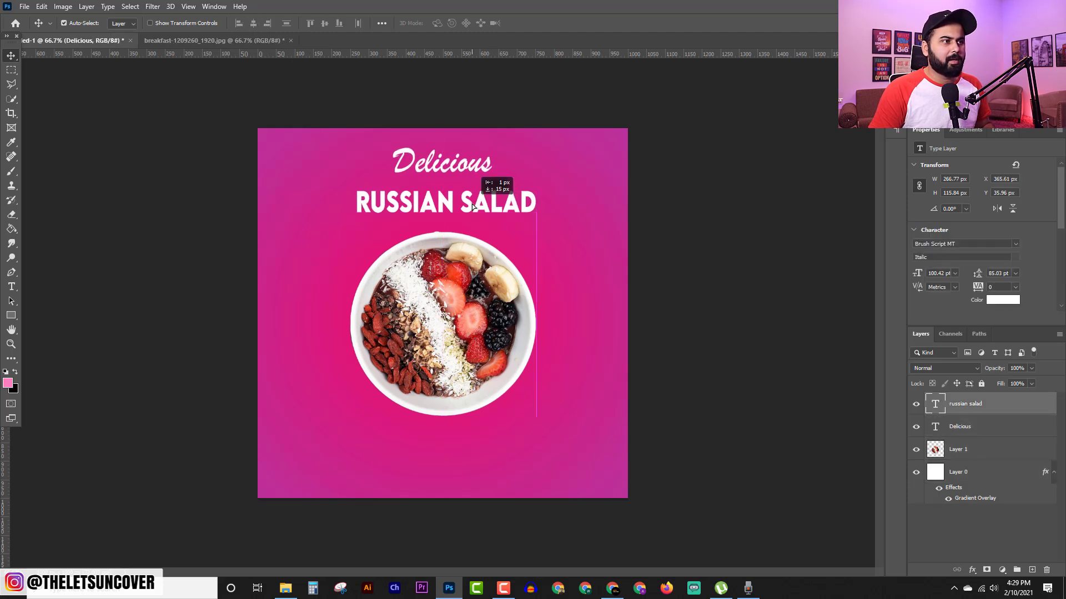
{"action": "key", "text": "ctrl+t"}
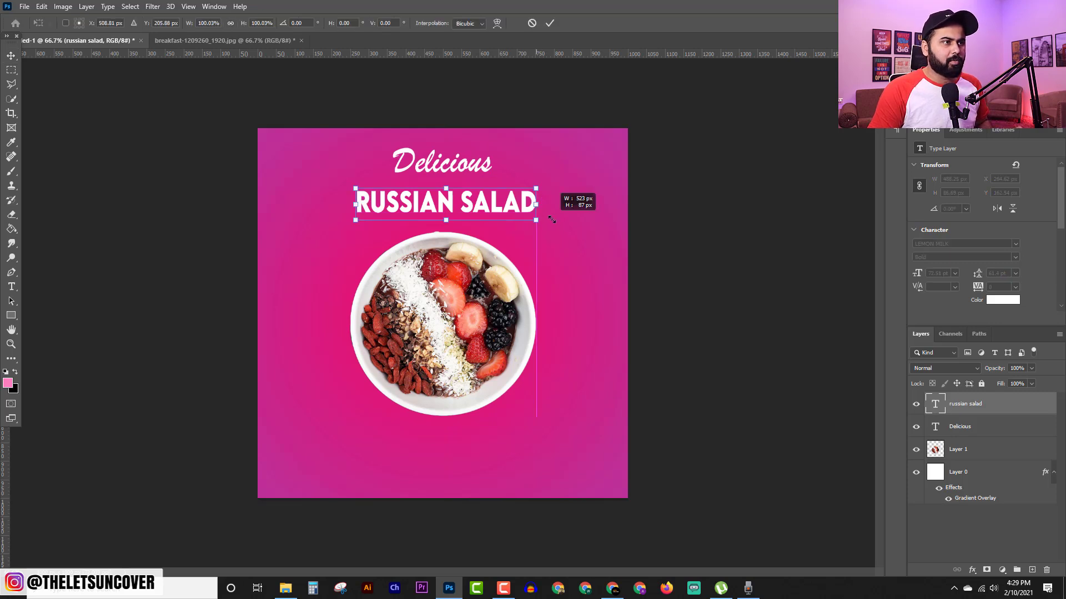
{"action": "mouse_move", "coordinate": [537, 221]}
{"action": "left_mouse_down"}
{"action": "mouse_move", "coordinate": [569, 219]}
{"action": "mouse_move", "coordinate": [521, 206]}
{"action": "left_mouse_up"}
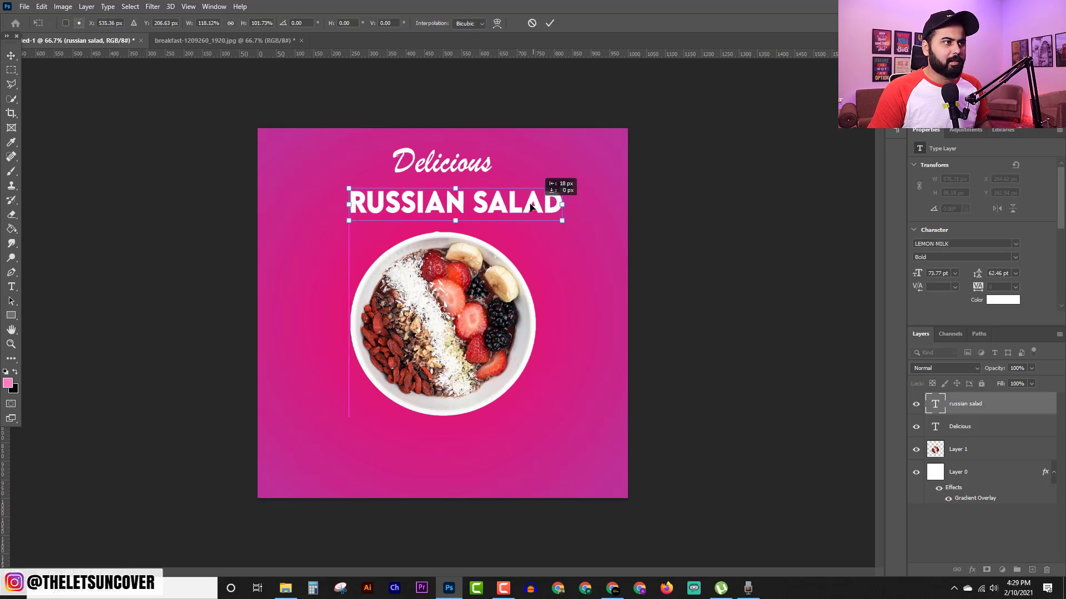
{"action": "left_click", "coordinate": [549, 23]}
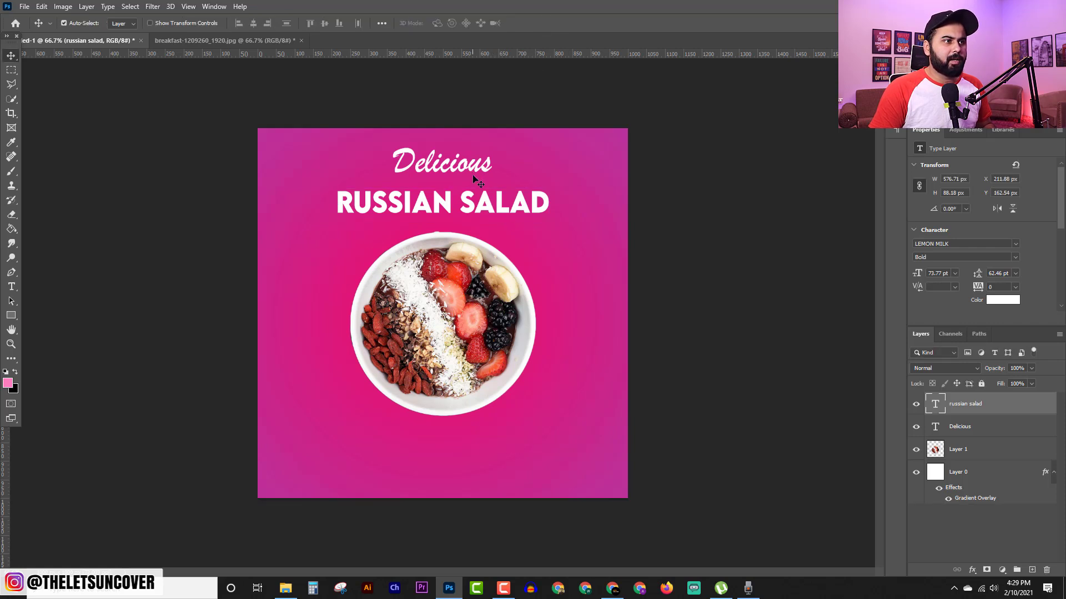
{"action": "left_click_drag", "start_coordinate": [489, 207], "coordinate": [488, 199]}
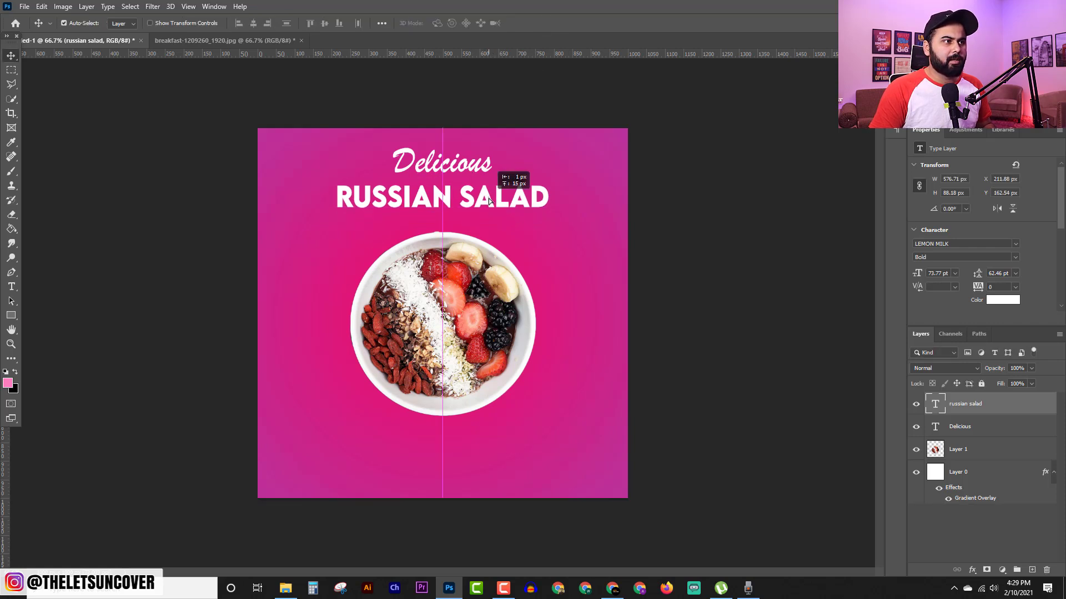
{"action": "left_click", "coordinate": [972, 570]}
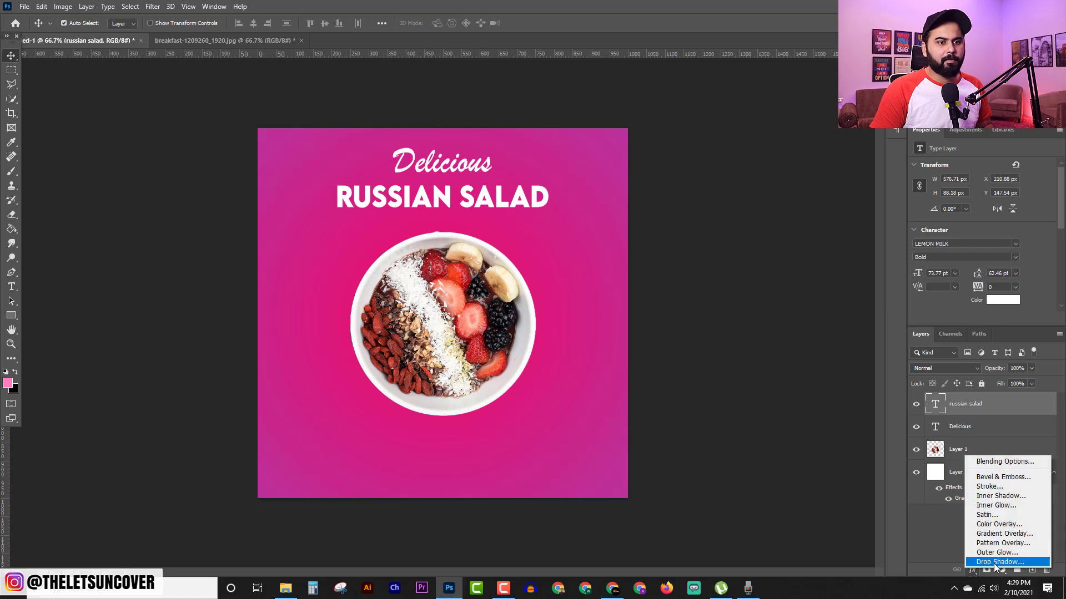
Add drop shadows to the RUSSIAN SALAD and Delicious text layers.
{"action": "key", "text": "Escape"}
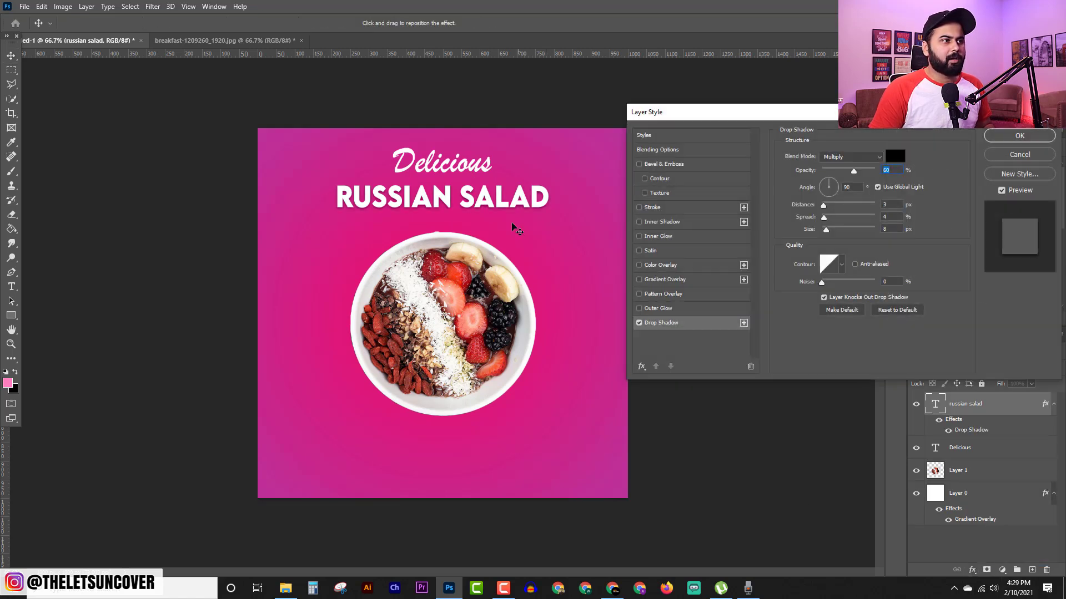
{"action": "left_click", "coordinate": [1019, 136]}
{"action": "left_click", "coordinate": [454, 170]}
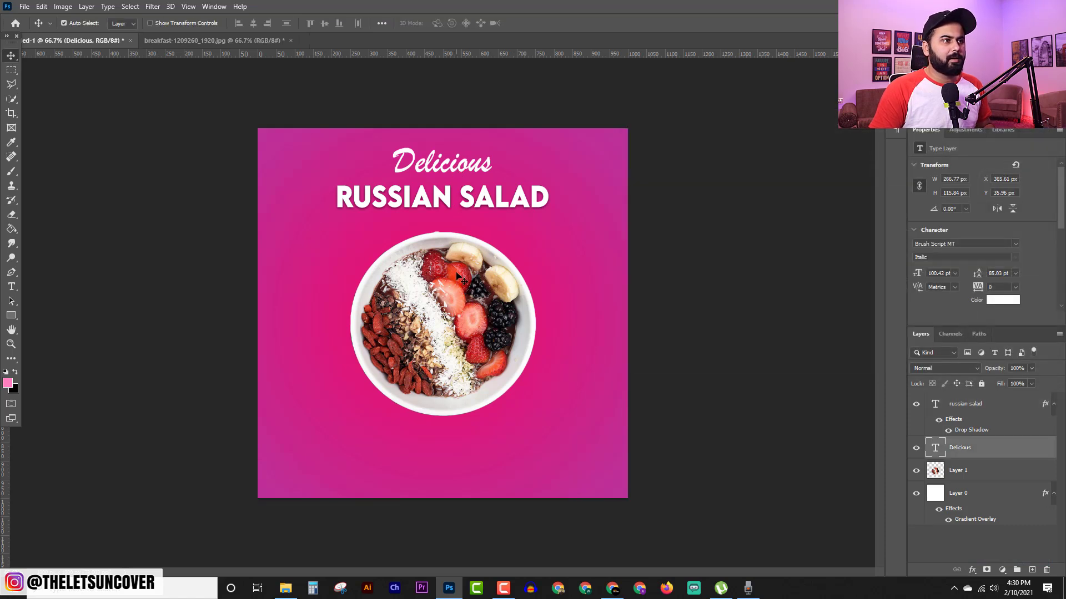
{"action": "left_click", "coordinate": [978, 572]}
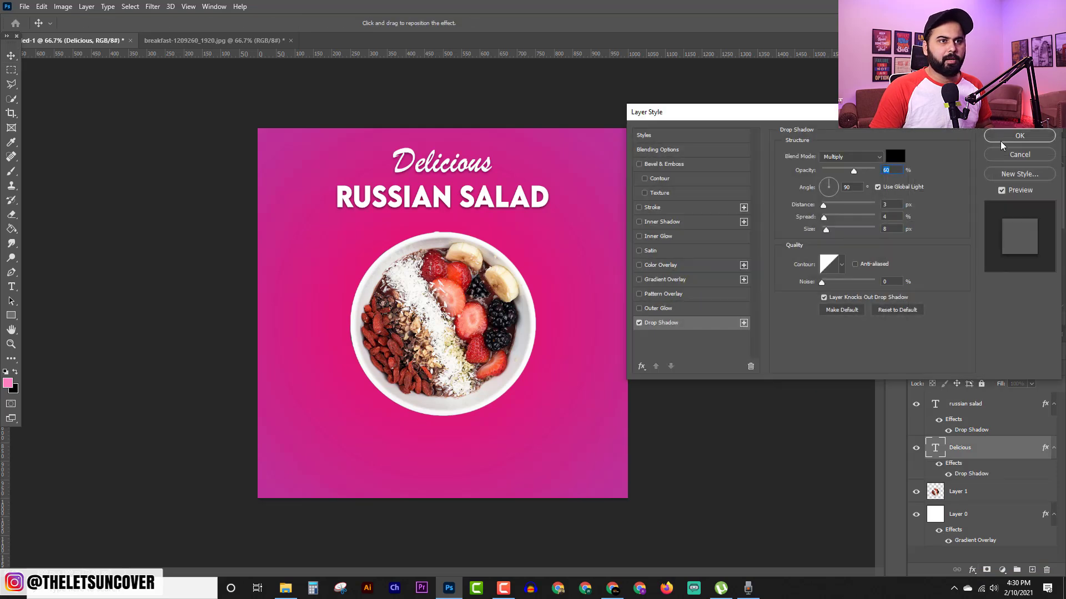
{"action": "left_click", "coordinate": [1002, 139]}
Give the bowl a drop shadow with 25% spread and a 90° angle.
{"action": "left_click", "coordinate": [453, 302]}
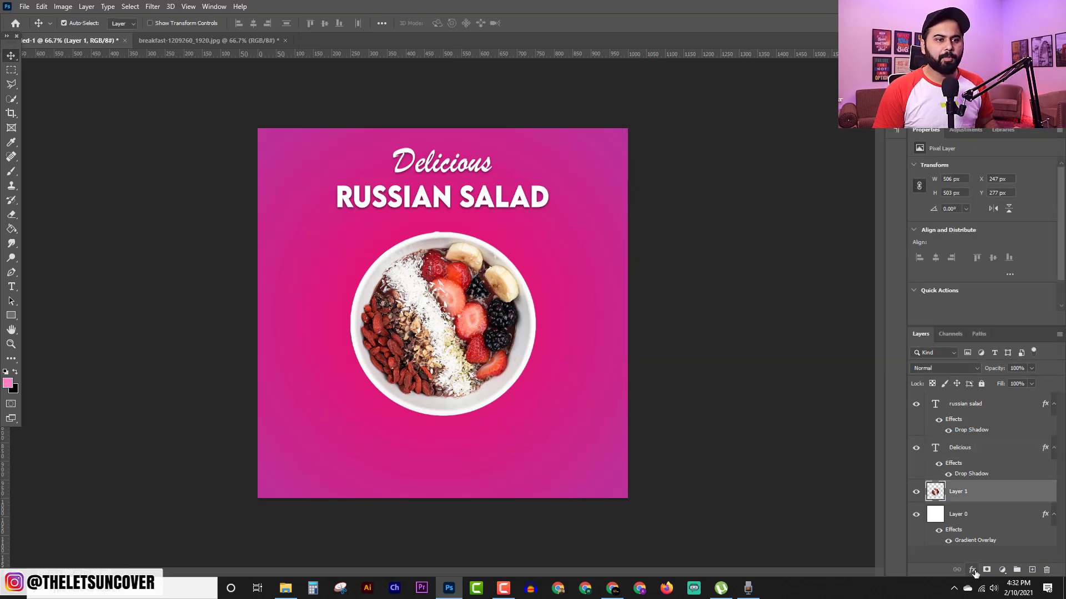
{"action": "left_click", "coordinate": [972, 571]}
{"action": "left_click", "coordinate": [989, 573]}
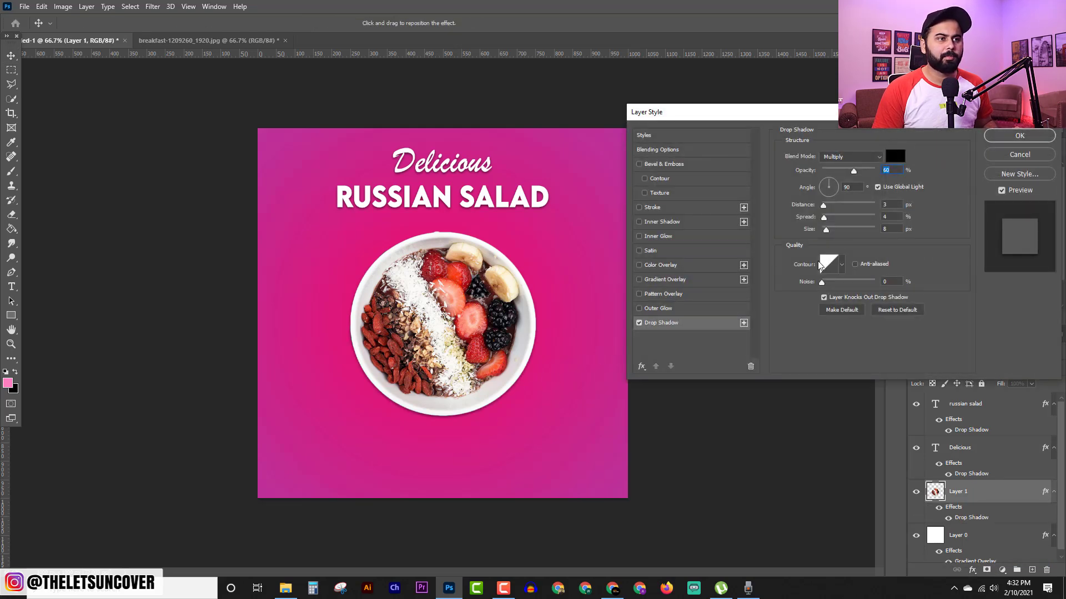
{"action": "left_click_drag", "start_coordinate": [824, 217], "coordinate": [835, 230]}
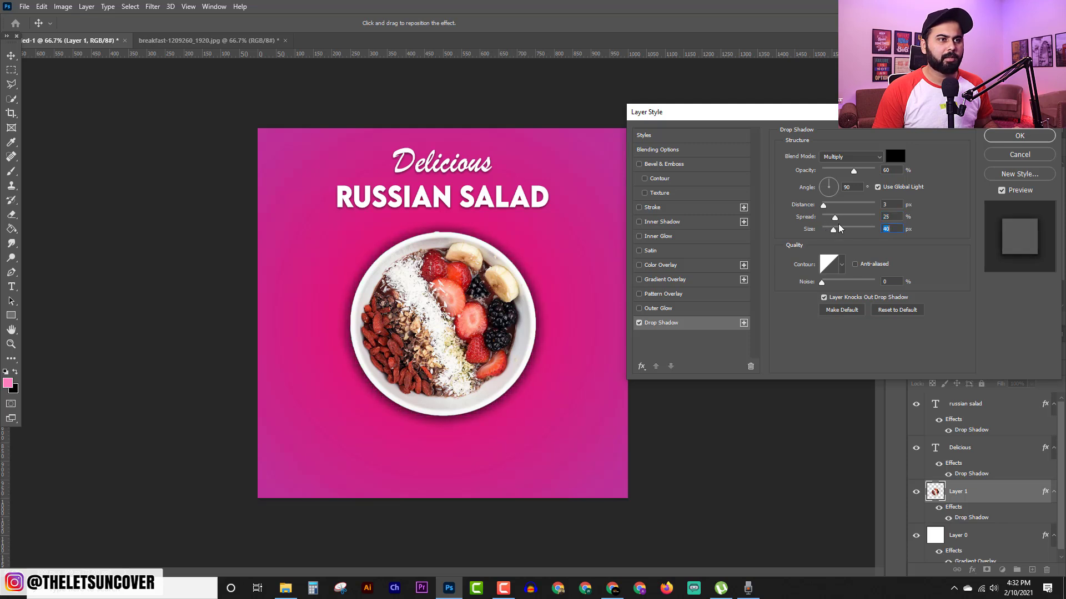
{"action": "left_click_drag", "start_coordinate": [831, 190], "coordinate": [827, 215]}
{"action": "left_click", "coordinate": [828, 182]}
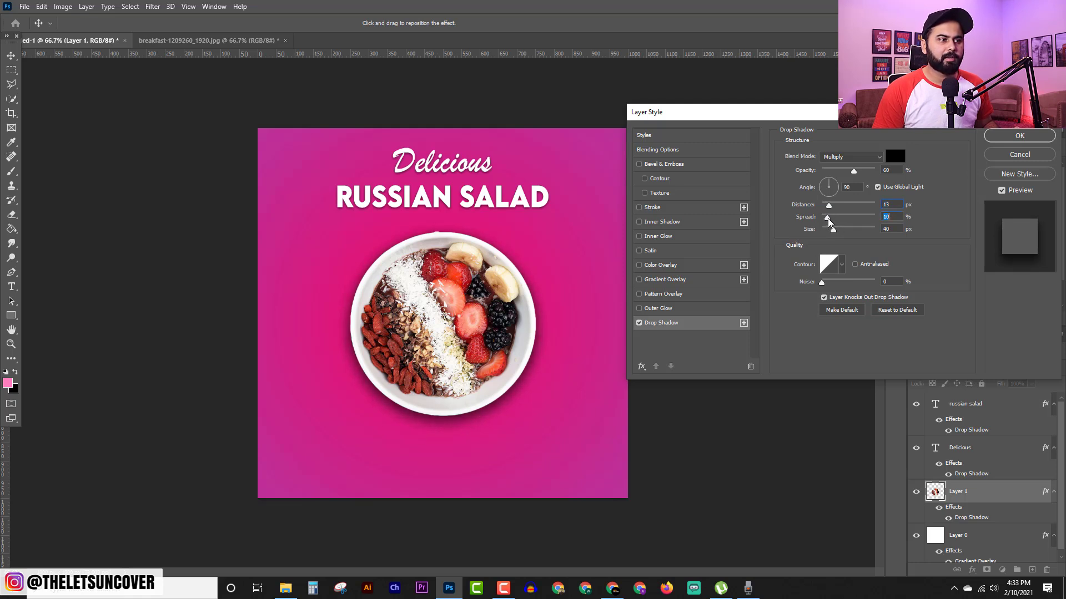
{"action": "left_click", "coordinate": [1011, 139]}
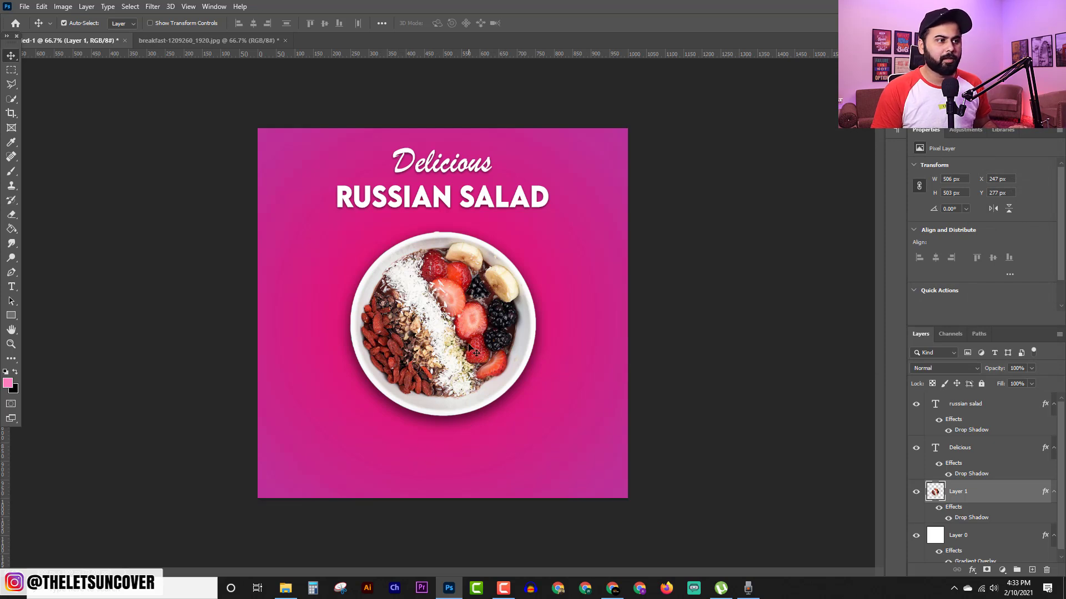
{"action": "left_click", "coordinate": [376, 471]}
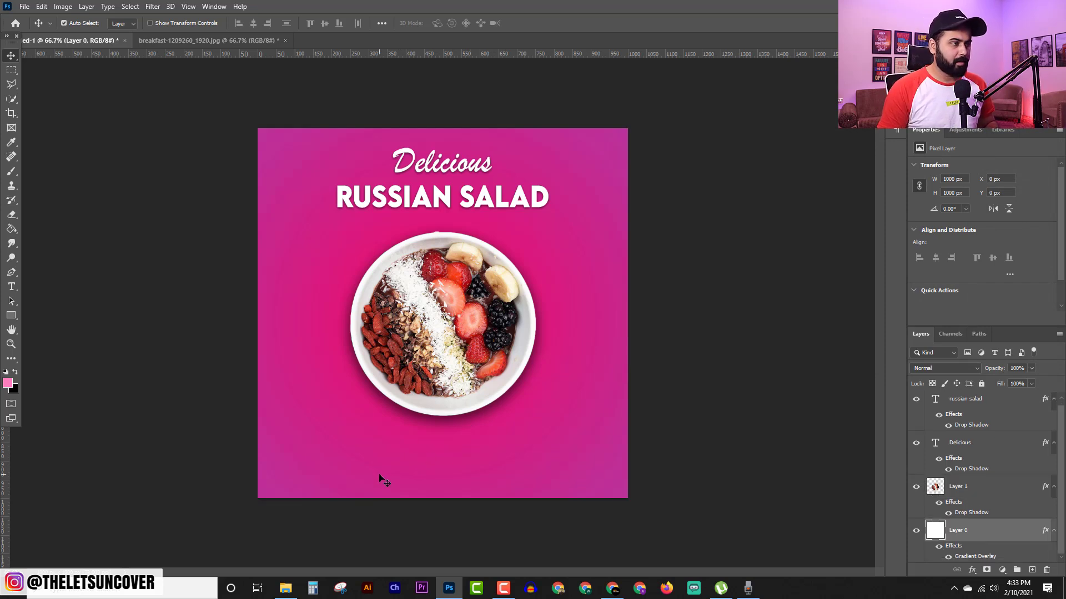
Add a 'FOR ONLY $1' line in LEMON MILK Light at about 36 pt below the bowl.
{"action": "key", "text": "t"}
{"action": "left_click", "coordinate": [322, 459]}
{"action": "left_click", "coordinate": [544, 500]}
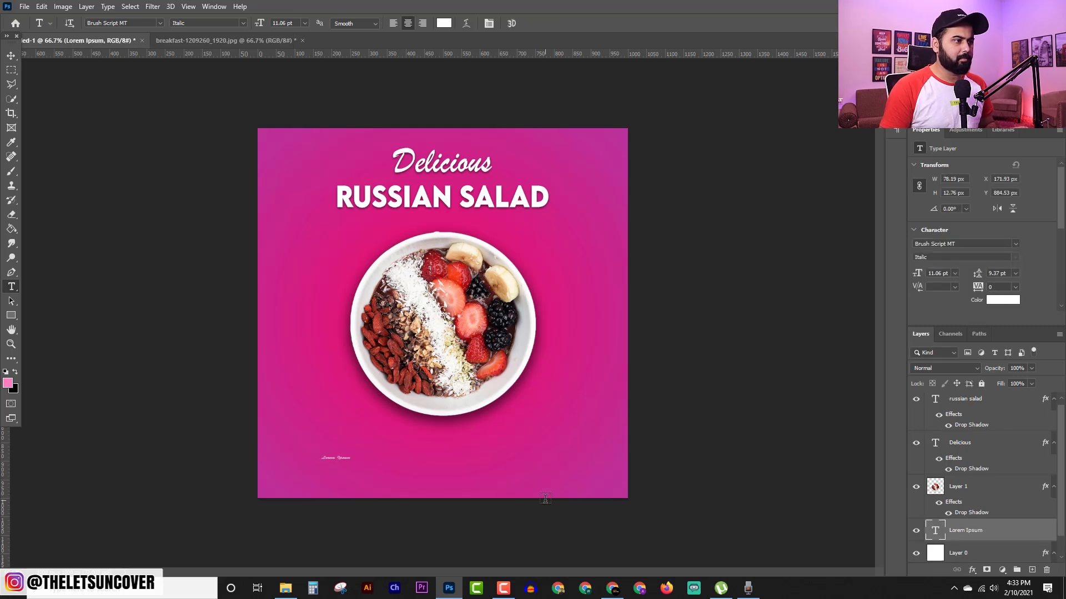
{"action": "left_click", "coordinate": [122, 22]}
{"action": "type", "text": "LEMON MILK"}
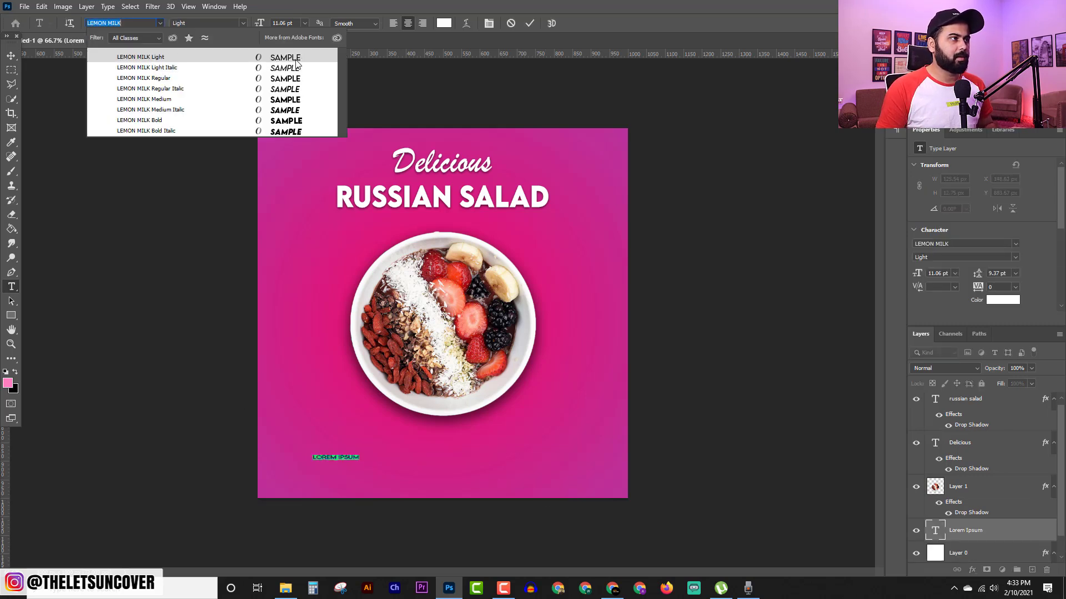
{"action": "left_click", "coordinate": [296, 61]}
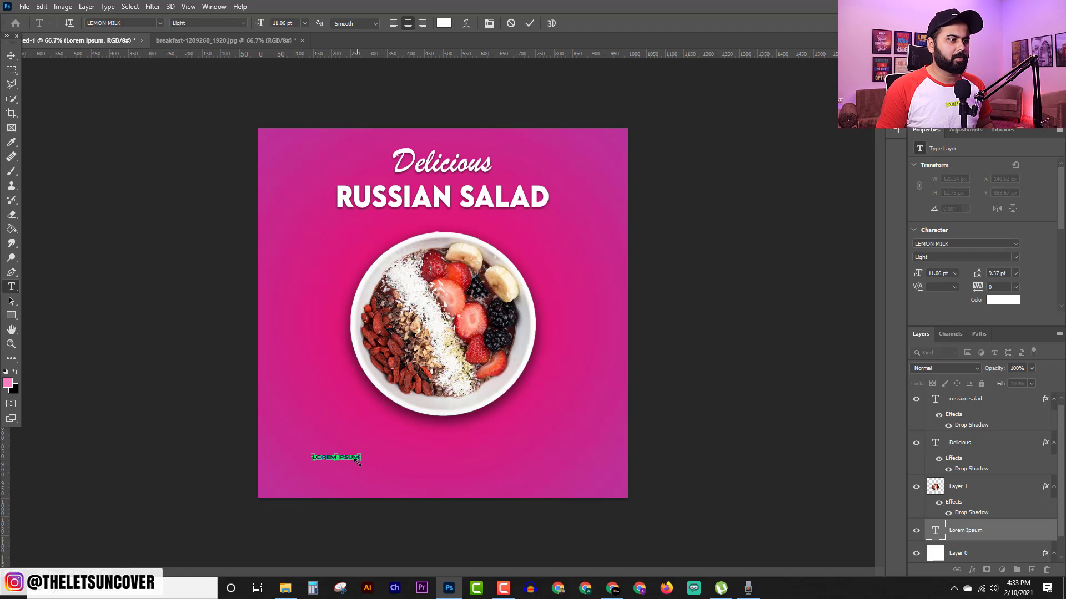
{"action": "left_click_drag", "start_coordinate": [358, 463], "coordinate": [470, 474]}
{"action": "key", "text": "ctrl+plus"}
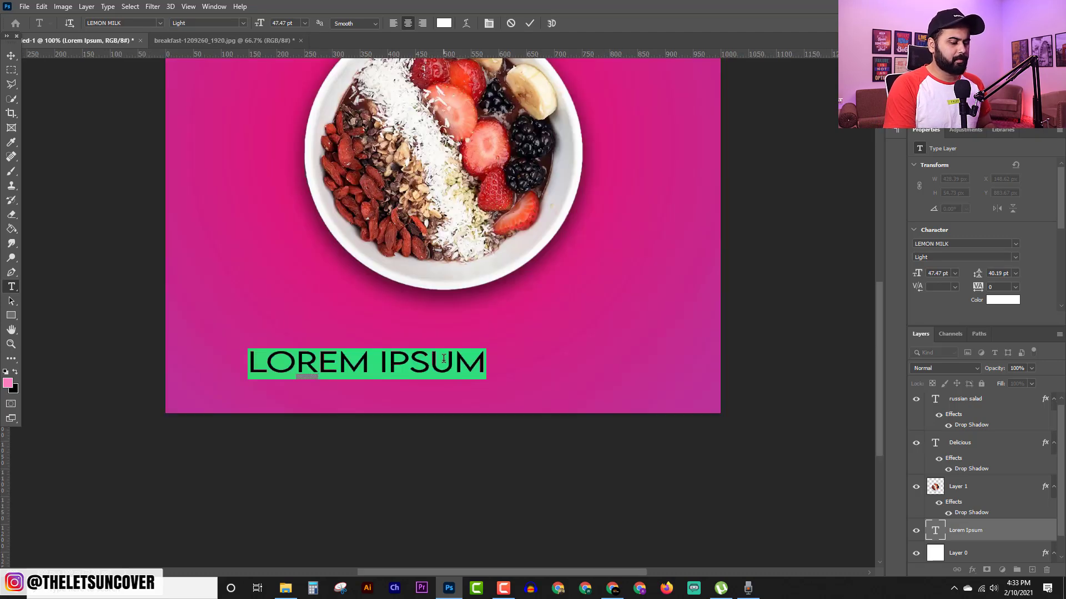
{"action": "type", "text": "FOR ONLY "}
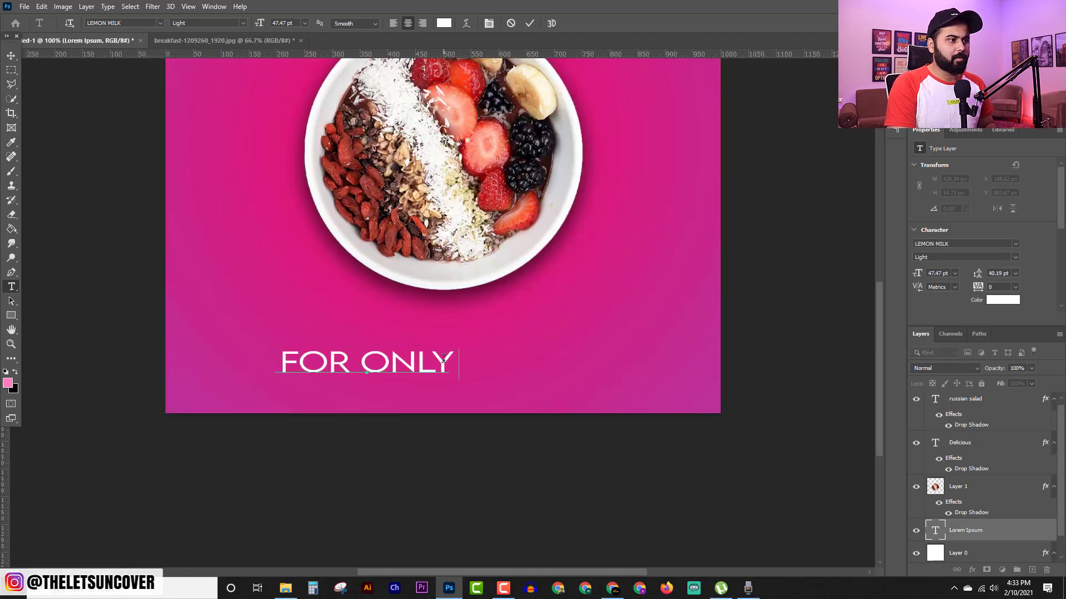
{"action": "type", "text": "$1"}
{"action": "left_click_drag", "start_coordinate": [503, 375], "coordinate": [383, 375]}
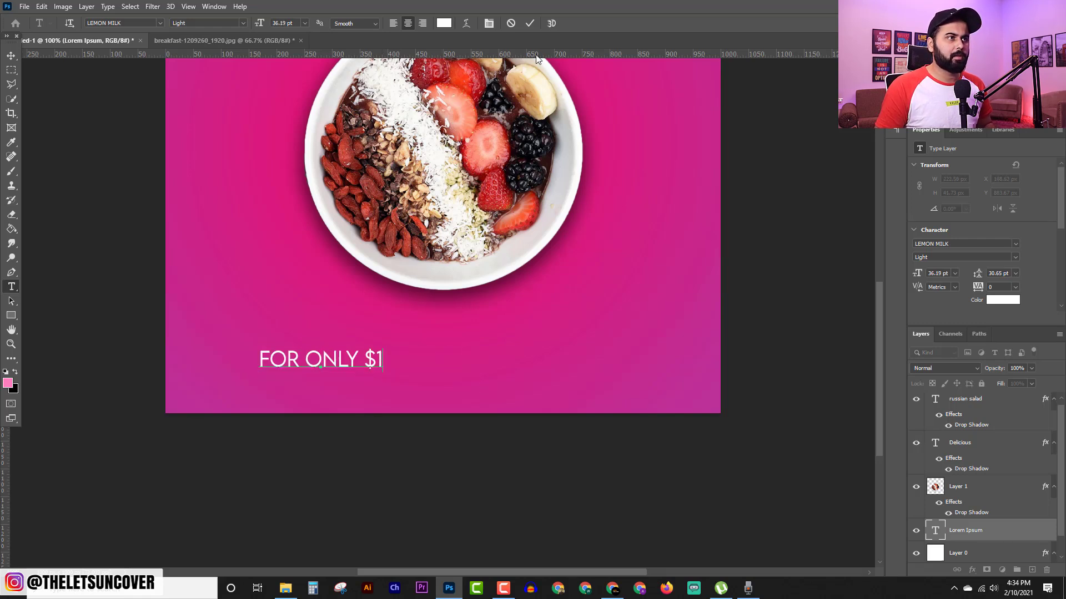
{"action": "left_click", "coordinate": [529, 24]}
Nudge FOR ONLY $1 up and right, and set the foreground colour to white.
{"action": "key", "text": "v"}
{"action": "mouse_move", "coordinate": [378, 365]}
{"action": "left_mouse_down"}
{"action": "mouse_move", "coordinate": [400, 331]}
{"action": "mouse_move", "coordinate": [408, 343]}
{"action": "left_mouse_up"}
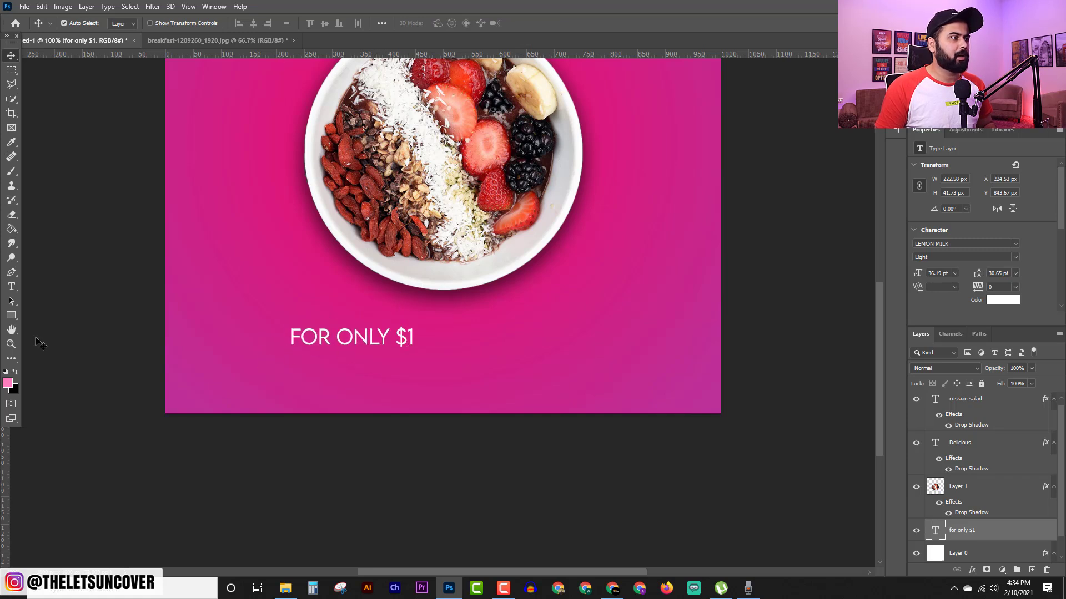
{"action": "left_click", "coordinate": [8, 383]}
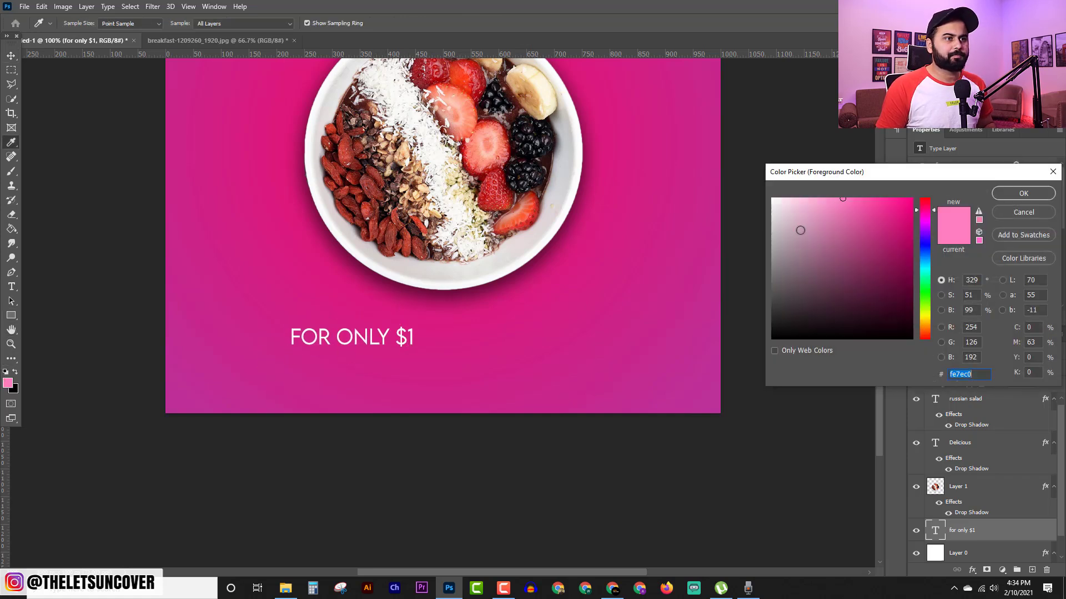
{"action": "left_click", "coordinate": [773, 199]}
{"action": "left_click", "coordinate": [1023, 193]}
Draw a white rectangle with no outline to the right of FOR ONLY $1.
{"action": "key", "text": "u"}
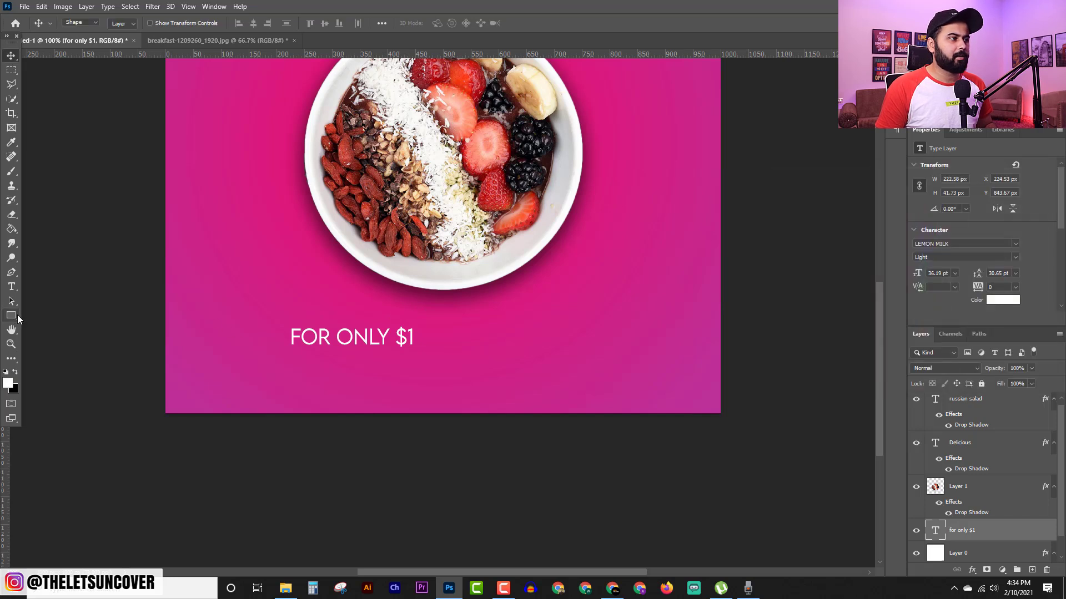
{"action": "left_click_drag", "start_coordinate": [494, 328], "coordinate": [582, 360]}
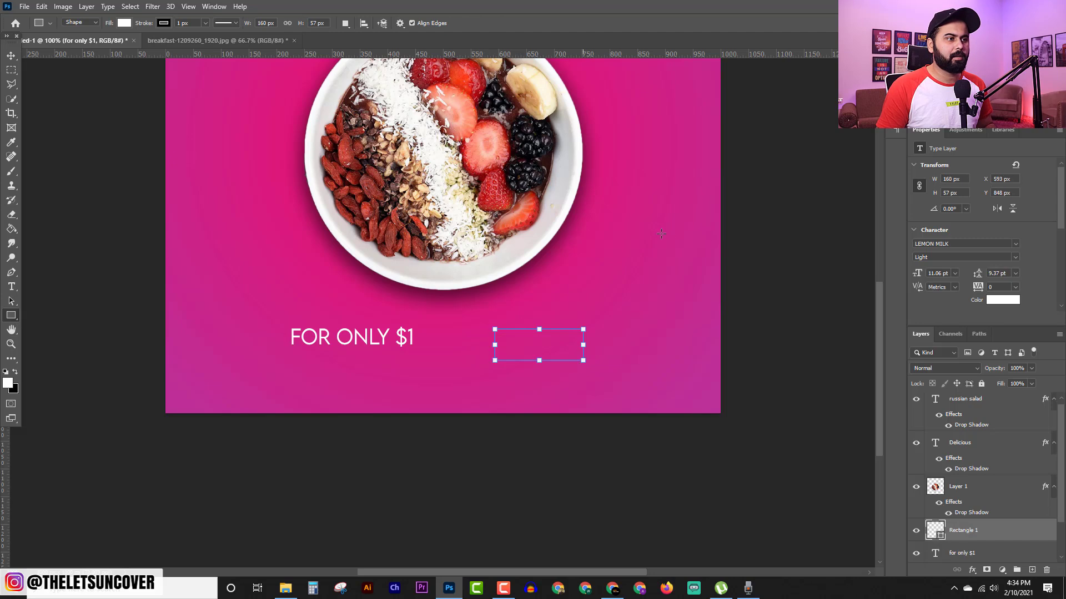
{"action": "left_click", "coordinate": [948, 261]}
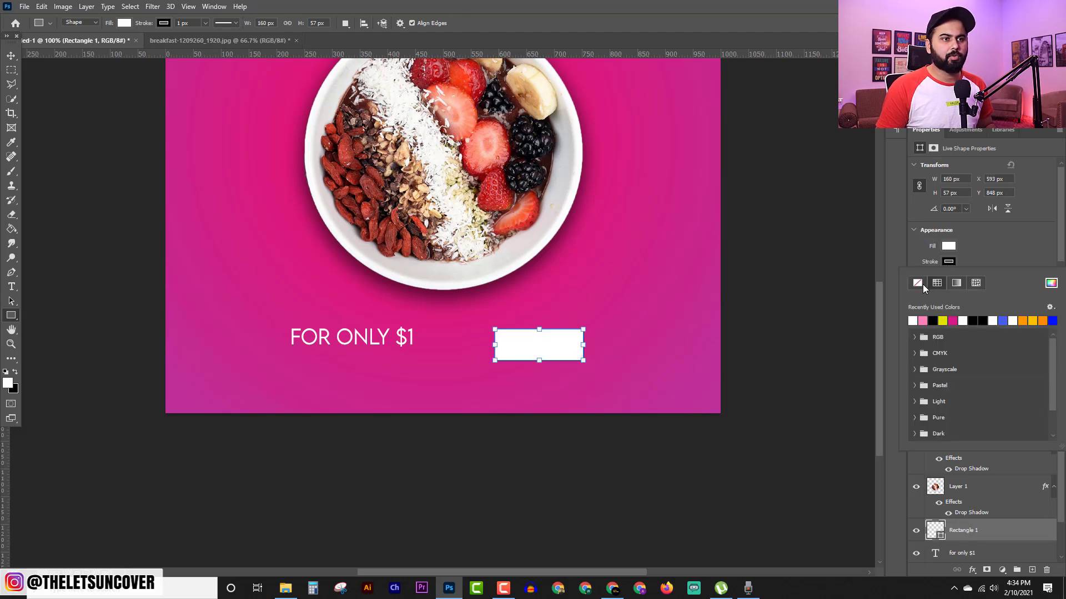
{"action": "left_click", "coordinate": [922, 284]}
{"action": "key", "text": "v"}
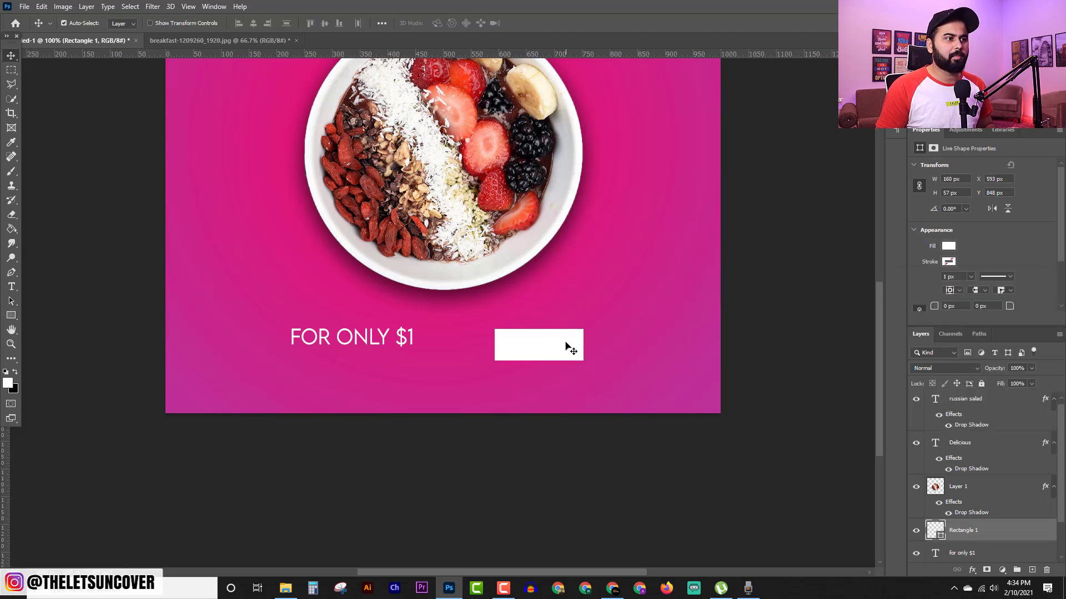
{"action": "left_click_drag", "start_coordinate": [566, 348], "coordinate": [564, 333]}
{"action": "scroll", "coordinate": [548, 413], "scroll_direction": "up", "scroll_amount": 2}
Add 'SHOP NOW' text in bold at about 17 pt above the rectangle.
{"action": "key", "text": "t"}
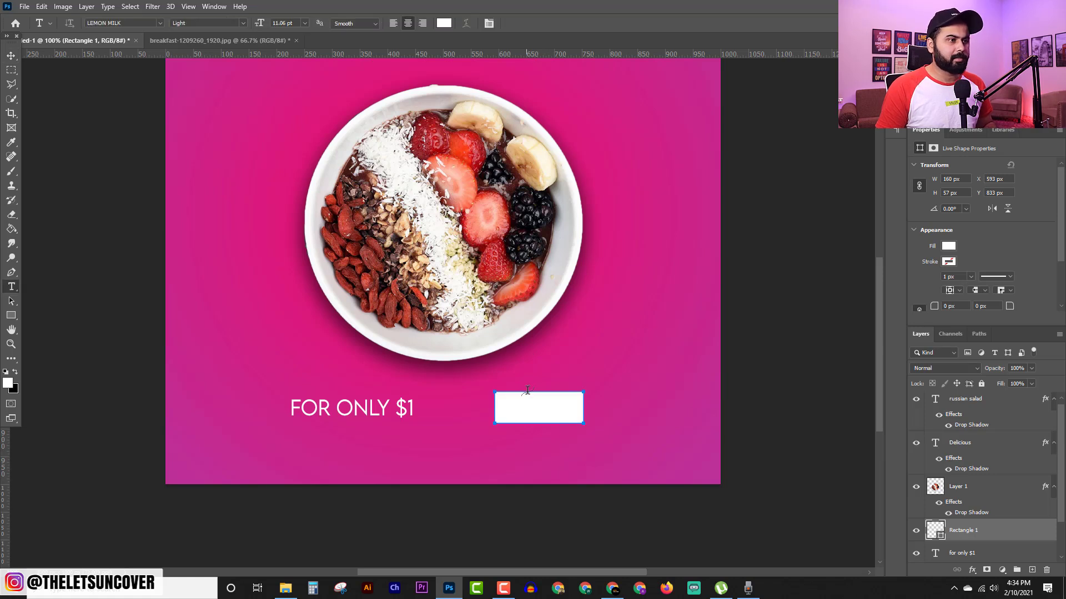
{"action": "left_click", "coordinate": [533, 366]}
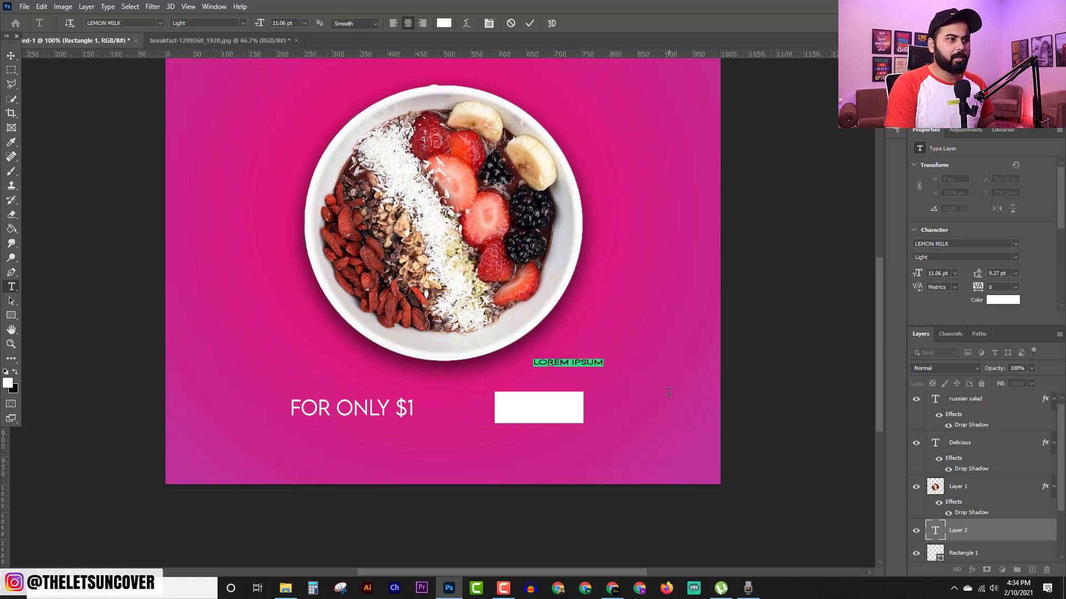
{"action": "type", "text": "SHOP NOW"}
{"action": "key", "text": "ctrl+Return"}
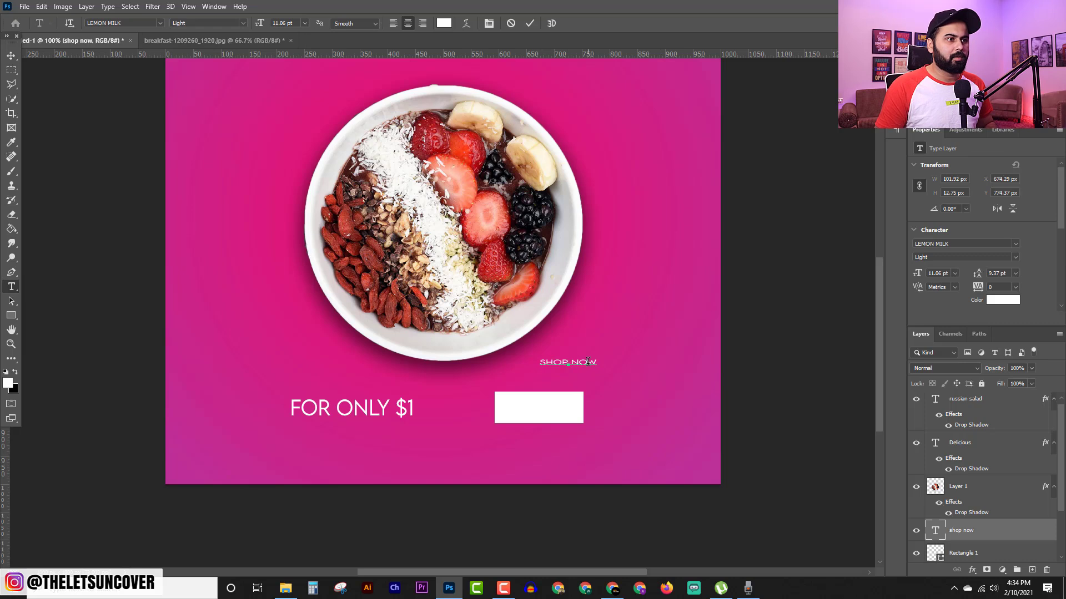
{"action": "triple_click", "coordinate": [561, 362]}
{"action": "left_click", "coordinate": [244, 23]}
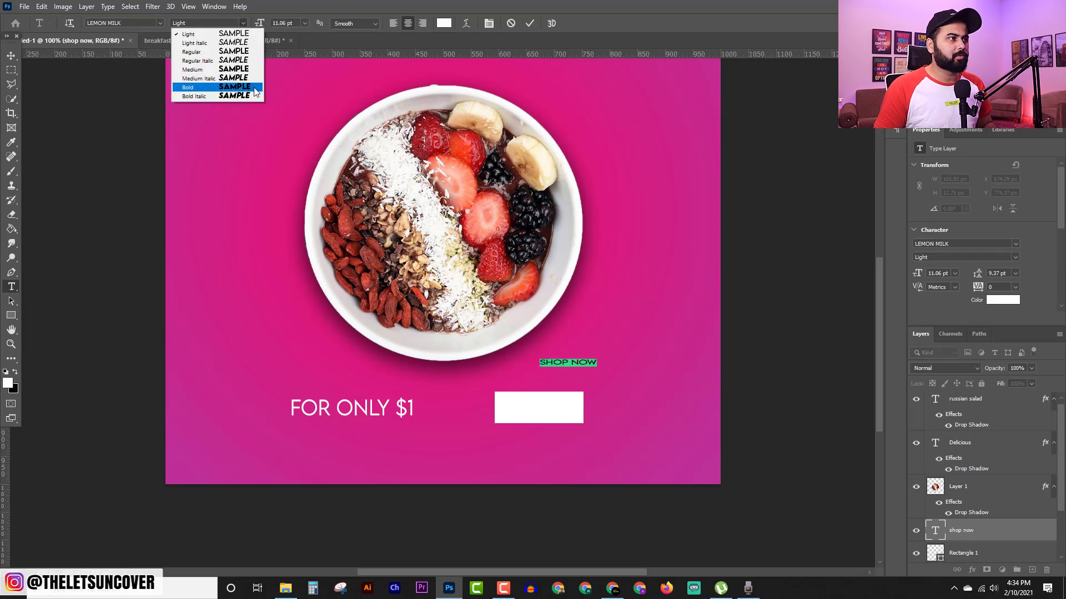
{"action": "left_click", "coordinate": [255, 92]}
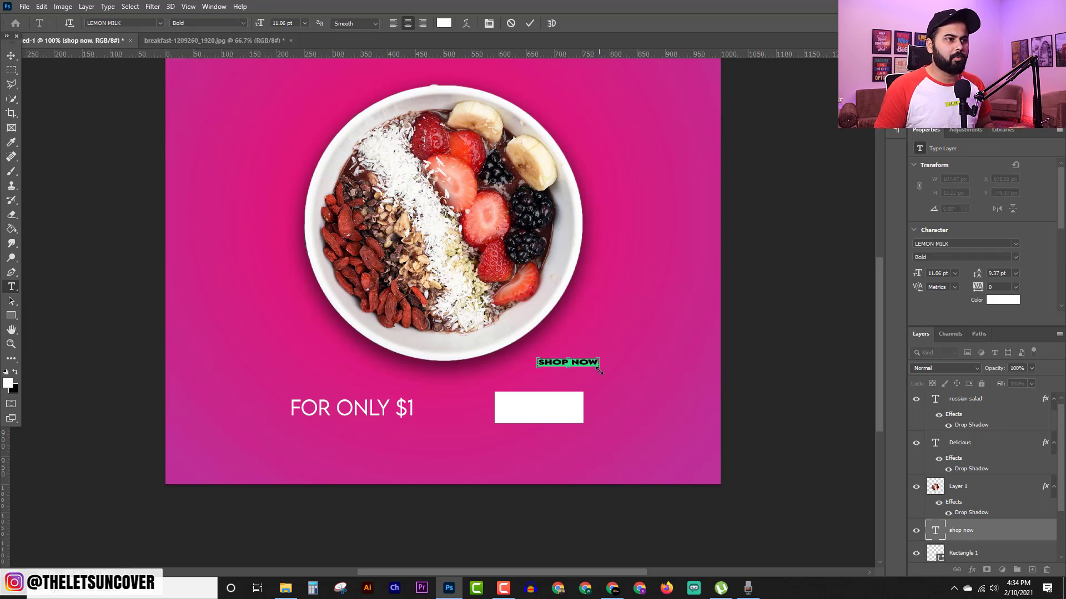
{"action": "left_click_drag", "start_coordinate": [601, 372], "coordinate": [586, 371]}
{"action": "left_click", "coordinate": [536, 25]}
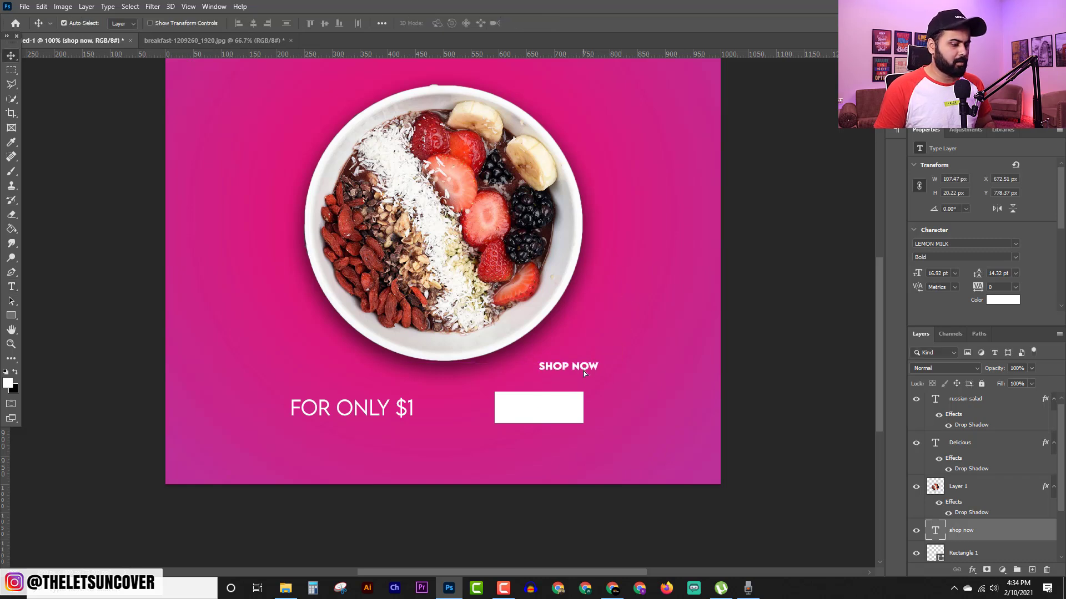
Make SHOP NOW black, move it onto the rectangle, and shrink the box to fit.
{"action": "key", "text": "t"}
{"action": "triple_click", "coordinate": [587, 367]}
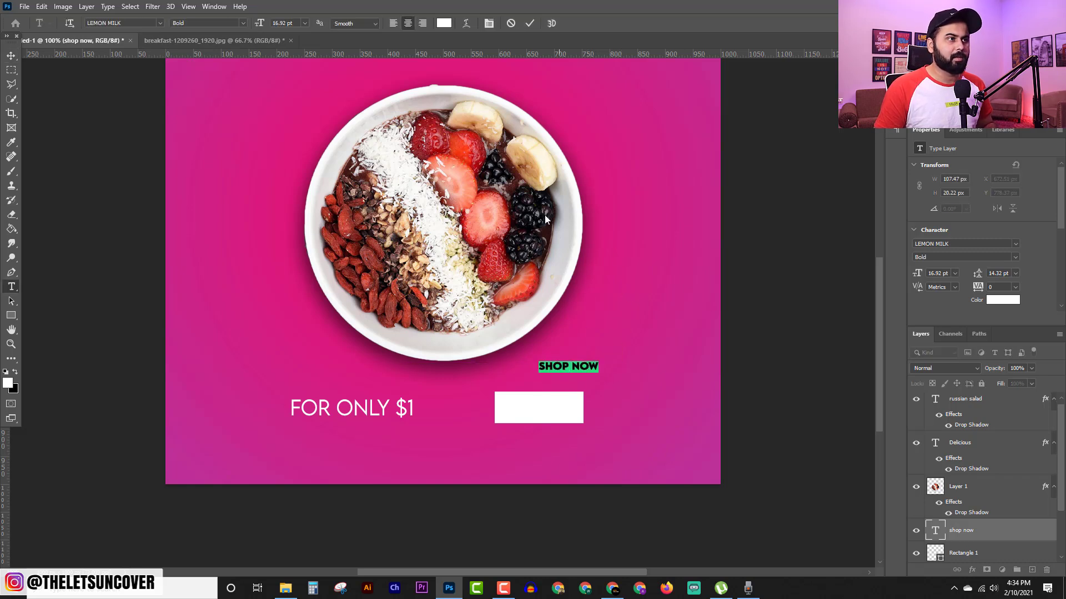
{"action": "left_click", "coordinate": [444, 23]}
{"action": "left_click", "coordinate": [771, 336]}
{"action": "left_click", "coordinate": [1021, 206]}
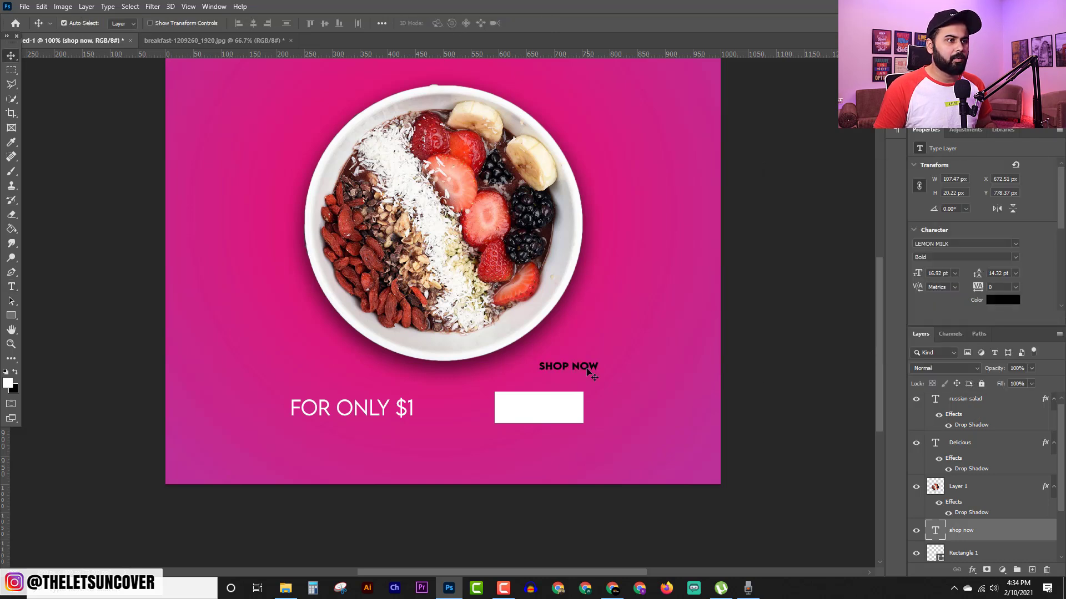
{"action": "mouse_move", "coordinate": [587, 372]}
{"action": "left_mouse_down"}
{"action": "mouse_move", "coordinate": [560, 411]}
{"action": "mouse_move", "coordinate": [572, 414]}
{"action": "mouse_move", "coordinate": [561, 402]}
{"action": "left_mouse_up"}
{"action": "left_click", "coordinate": [578, 408]}
{"action": "key", "text": "ctrl+t"}
{"action": "left_click", "coordinate": [549, 23]}
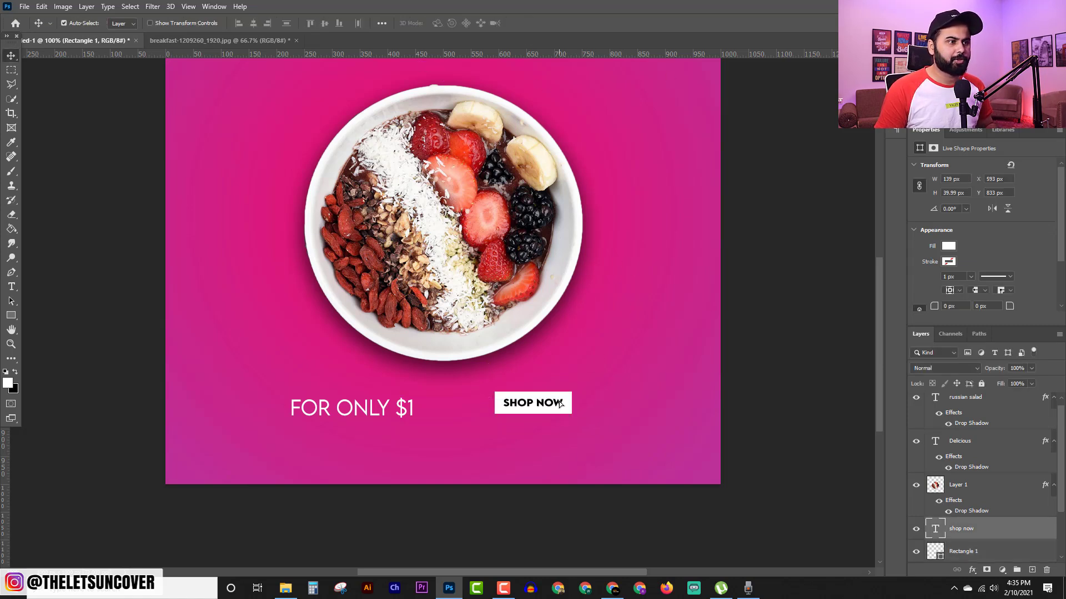
Enlarge SHOP NOW to fill the box and colour it the background pink.
{"action": "key", "text": "ctrl+plus"}
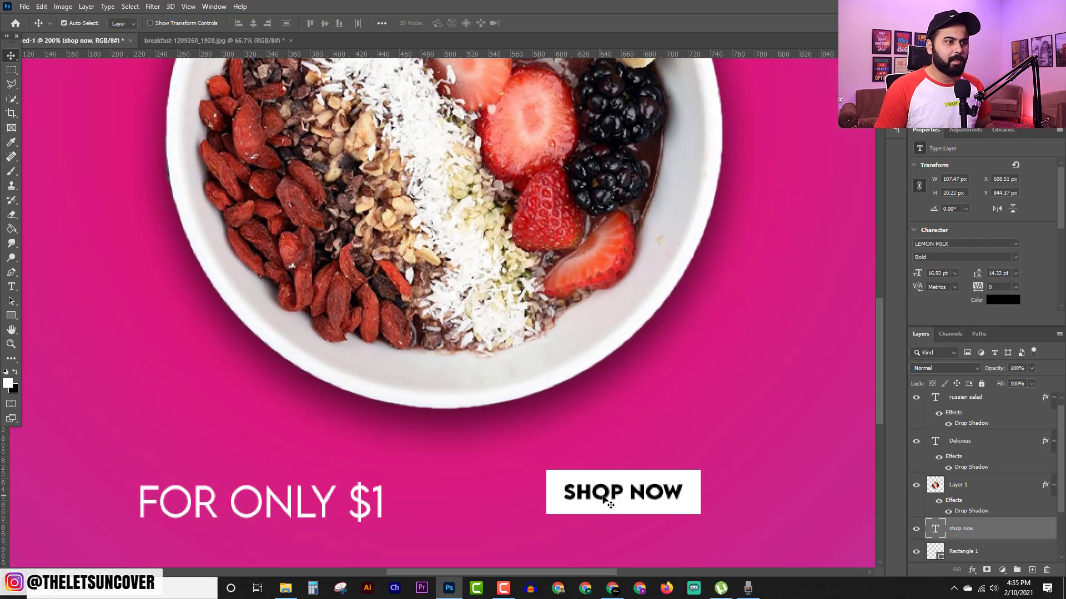
{"action": "double_click", "coordinate": [637, 498]}
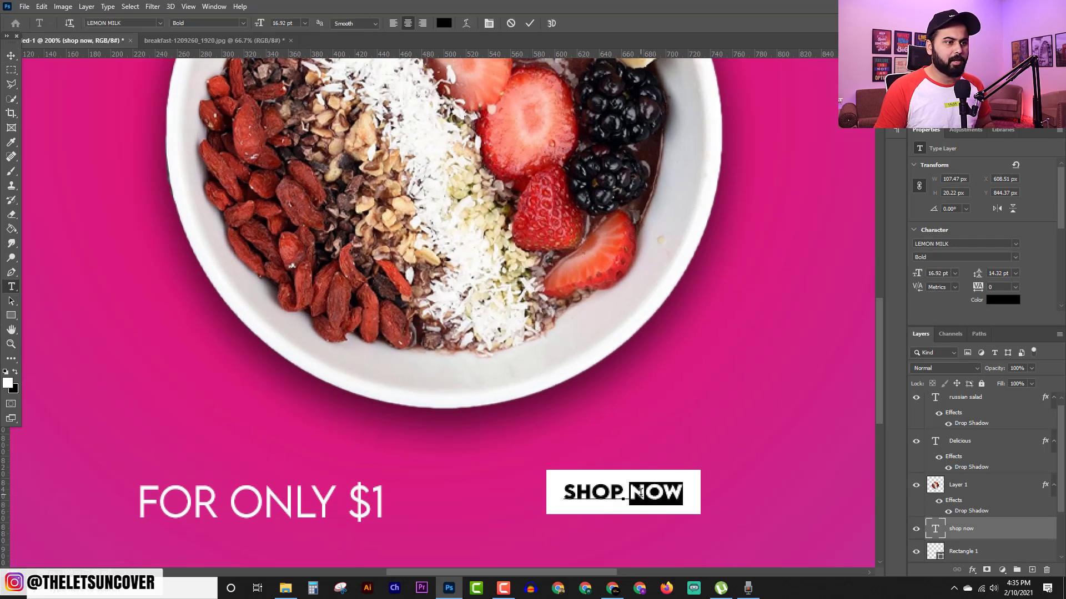
{"action": "left_click_drag", "start_coordinate": [685, 507], "coordinate": [689, 506]}
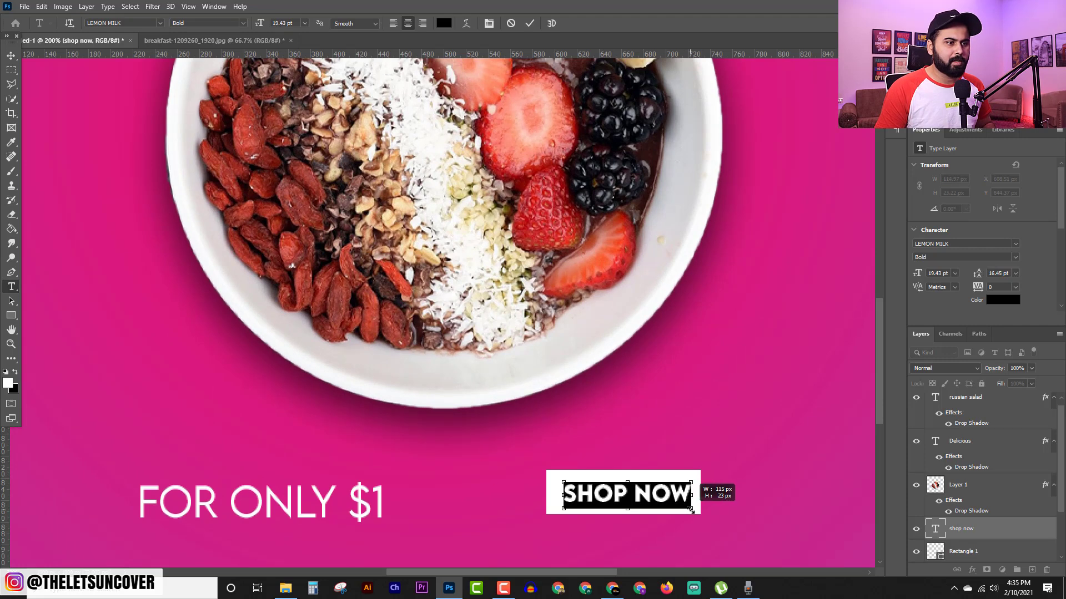
{"action": "left_click", "coordinate": [445, 24]}
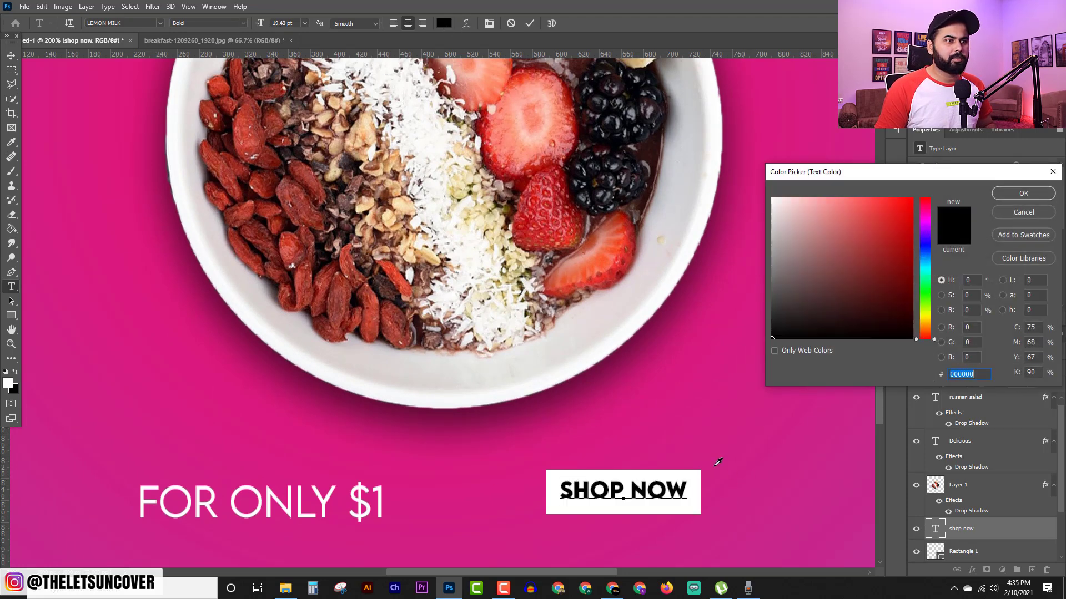
{"action": "left_click", "coordinate": [691, 447]}
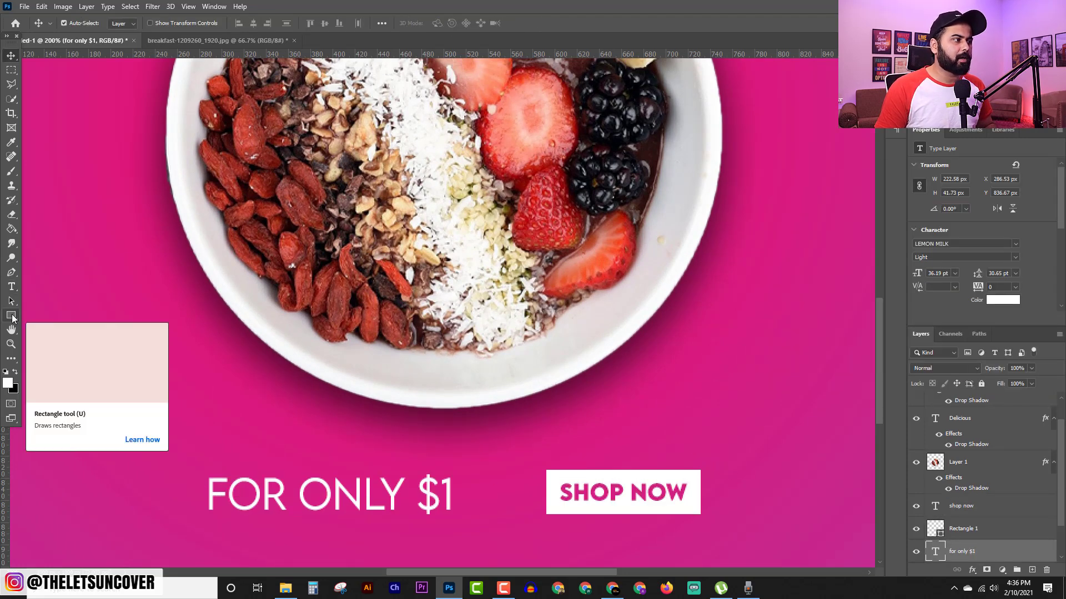
{"action": "left_click", "coordinate": [11, 316]}
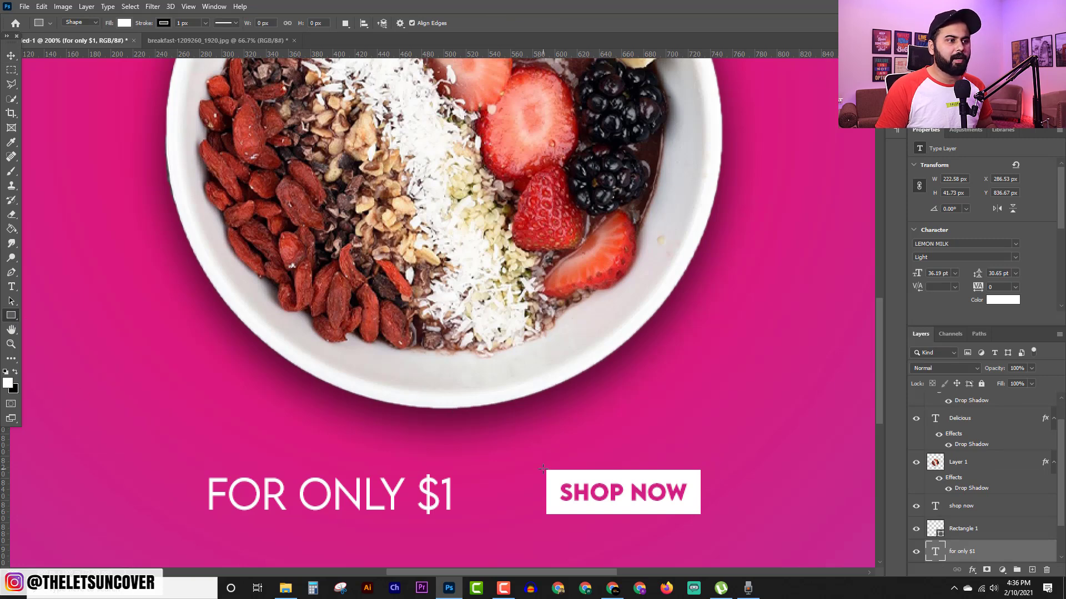
Draw a thin 2 px white bar above FOR ONLY $1 with no outline stroke.
{"action": "left_click_drag", "start_coordinate": [544, 470], "coordinate": [214, 470]}
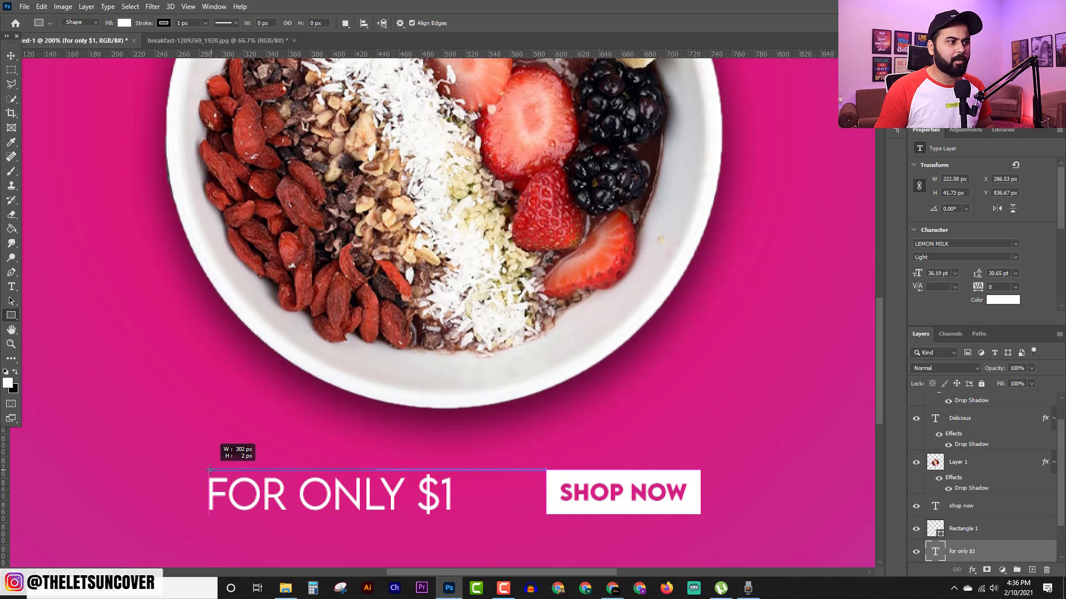
{"action": "left_click_drag", "start_coordinate": [210, 470], "coordinate": [233, 469]}
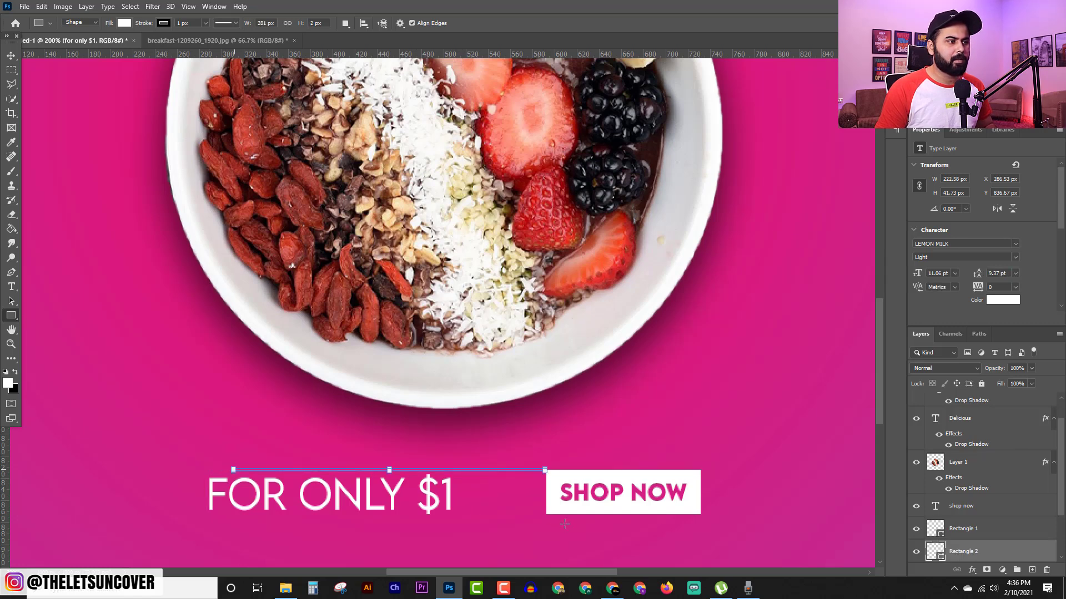
{"action": "left_click", "coordinate": [948, 267]}
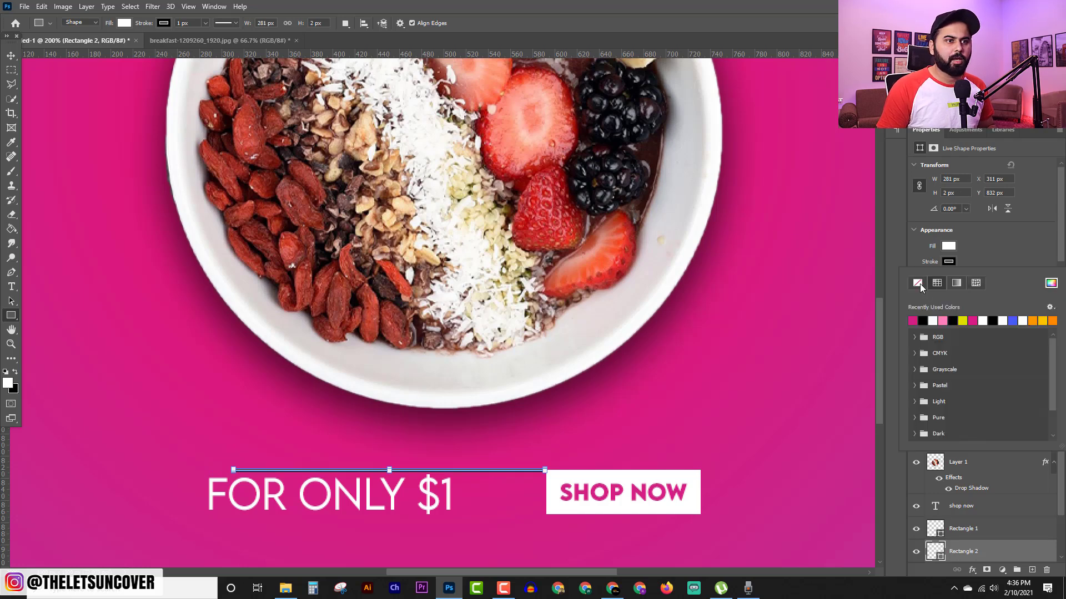
{"action": "left_click", "coordinate": [920, 284]}
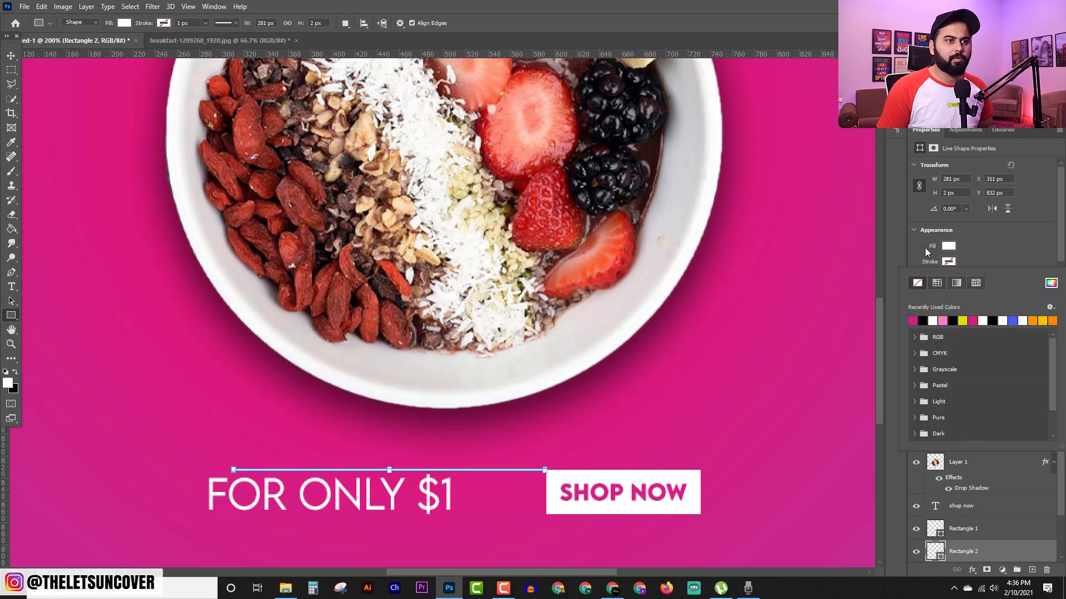
Nudge the white line into place, reaching the SHOP NOW button.
{"action": "left_click", "coordinate": [10, 56]}
{"action": "key", "text": "ctrl+plus"}
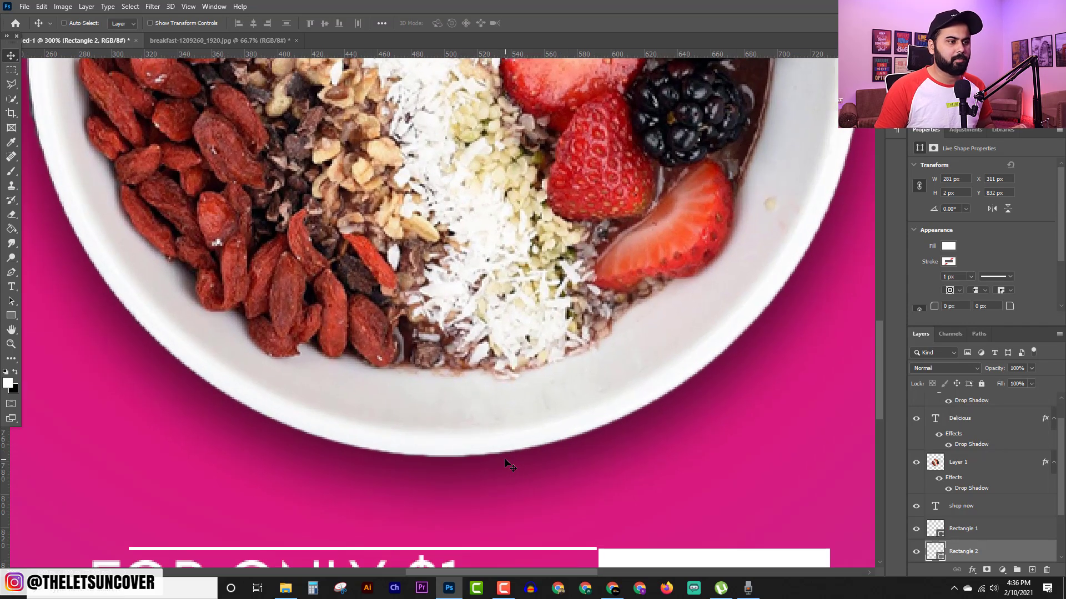
{"action": "scroll", "coordinate": [586, 478], "scroll_direction": "down", "scroll_amount": 2}
{"action": "left_click_drag", "start_coordinate": [569, 499], "coordinate": [574, 500]}
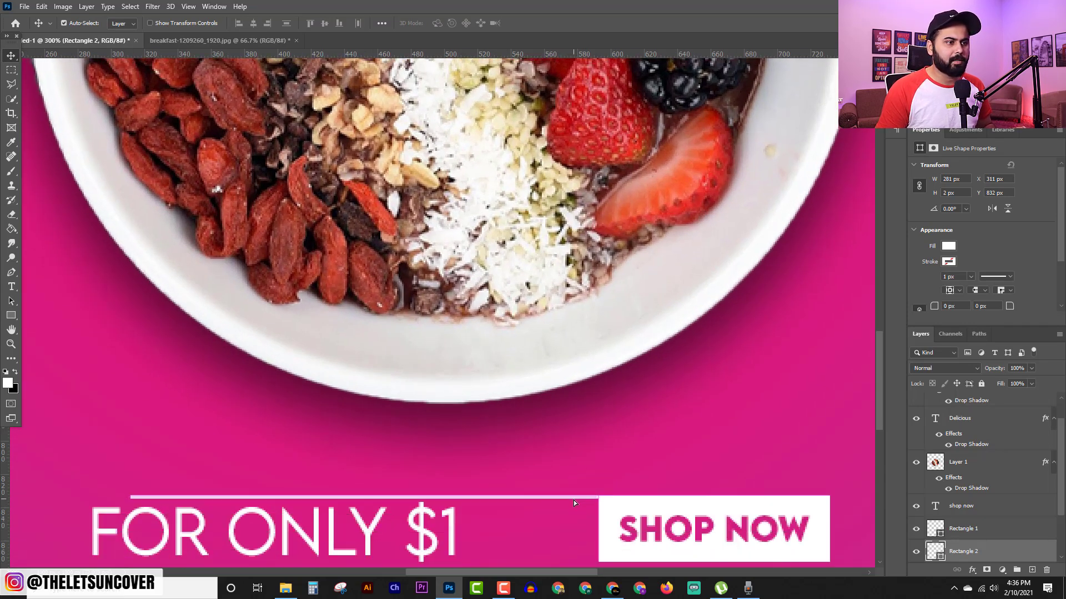
{"action": "scroll", "coordinate": [483, 465], "scroll_direction": "down", "scroll_amount": 1}
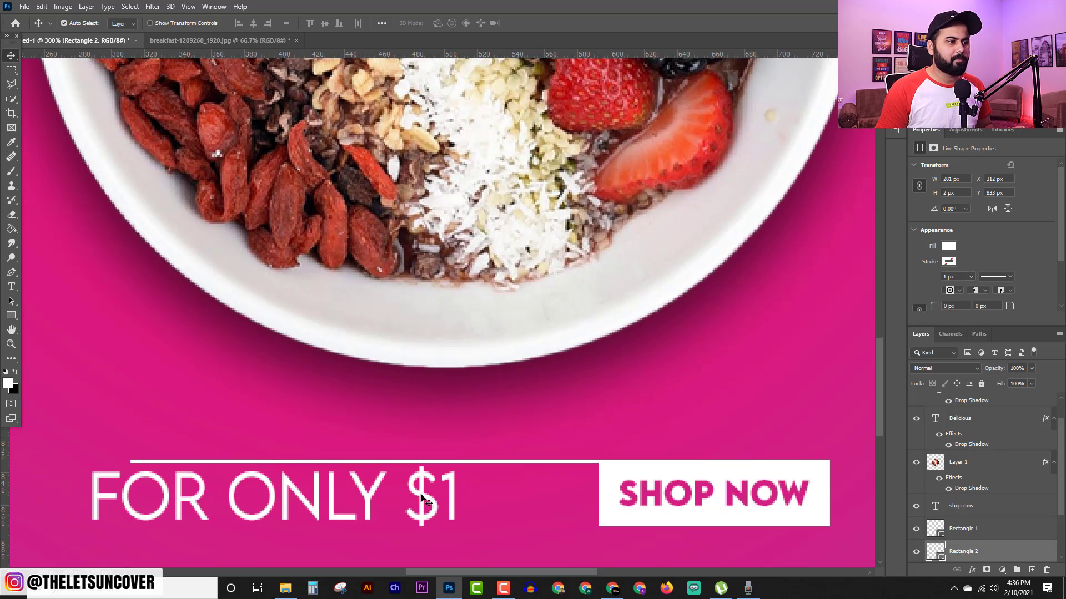
{"action": "left_click_drag", "start_coordinate": [422, 497], "coordinate": [471, 499]}
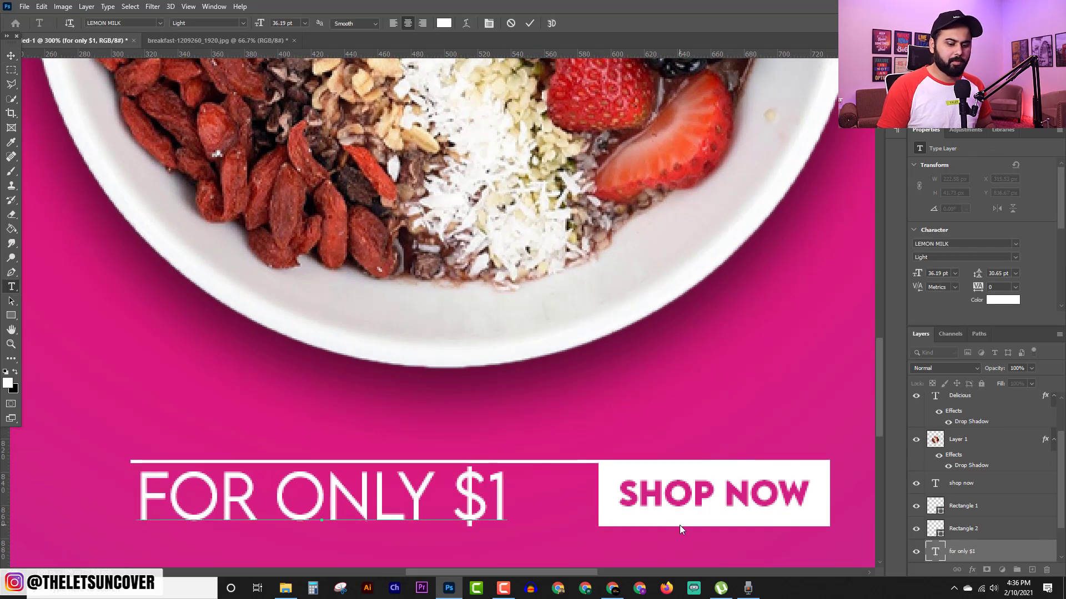
Change the price to FOR ONLY $1/-, shrink it and shift it right.
{"action": "type", "text": "/-"}
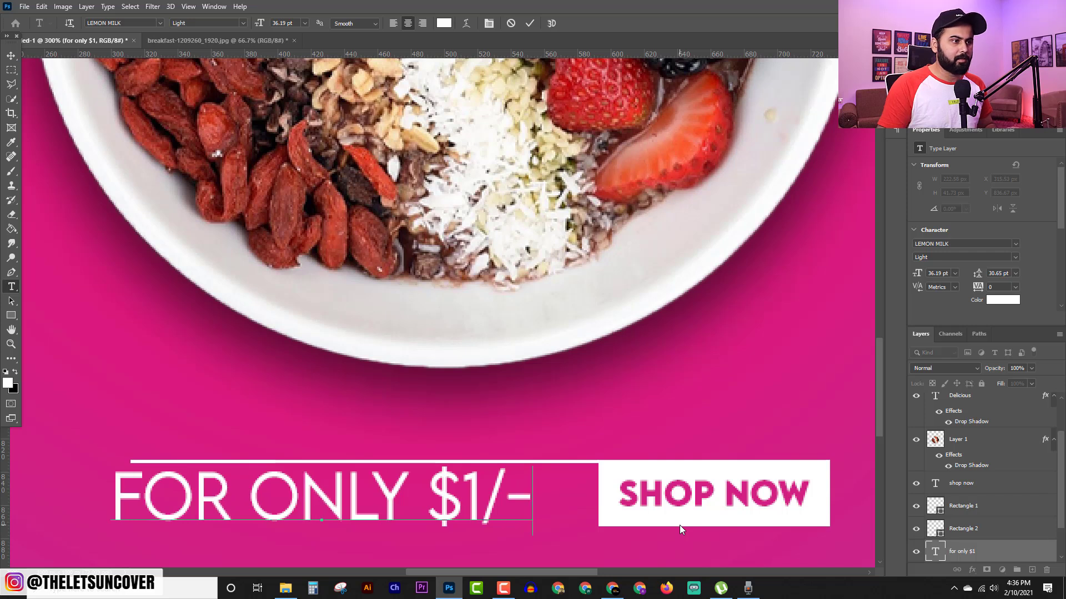
{"action": "left_click_drag", "start_coordinate": [532, 536], "coordinate": [478, 527]}
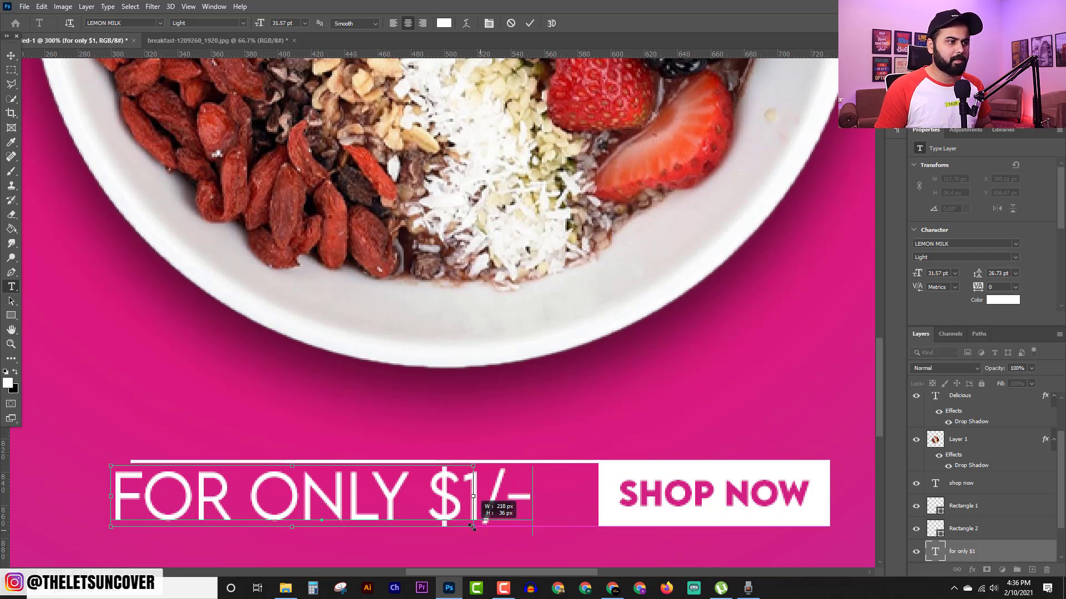
{"action": "left_click_drag", "start_coordinate": [403, 498], "coordinate": [507, 502]}
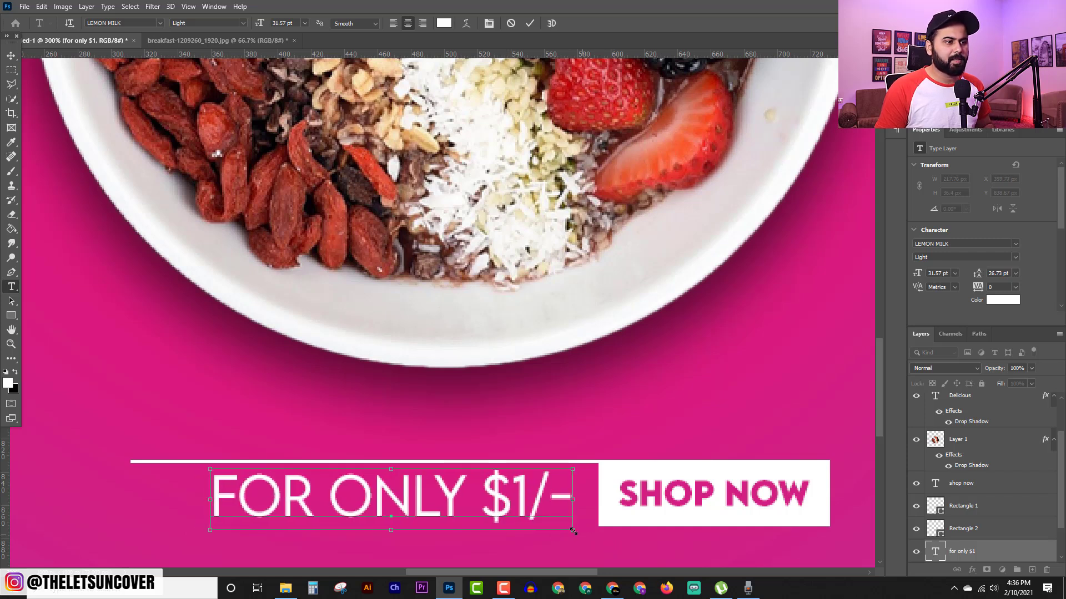
{"action": "left_click", "coordinate": [531, 23]}
{"action": "key", "text": "v"}
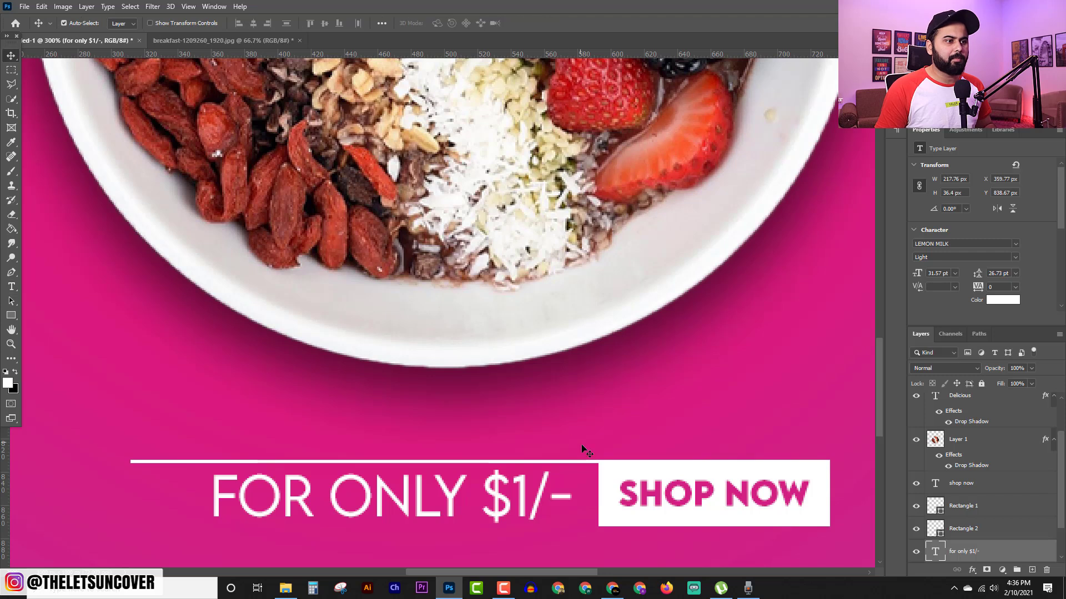
Shorten the white line above the price to match the text width.
{"action": "left_click", "coordinate": [582, 465]}
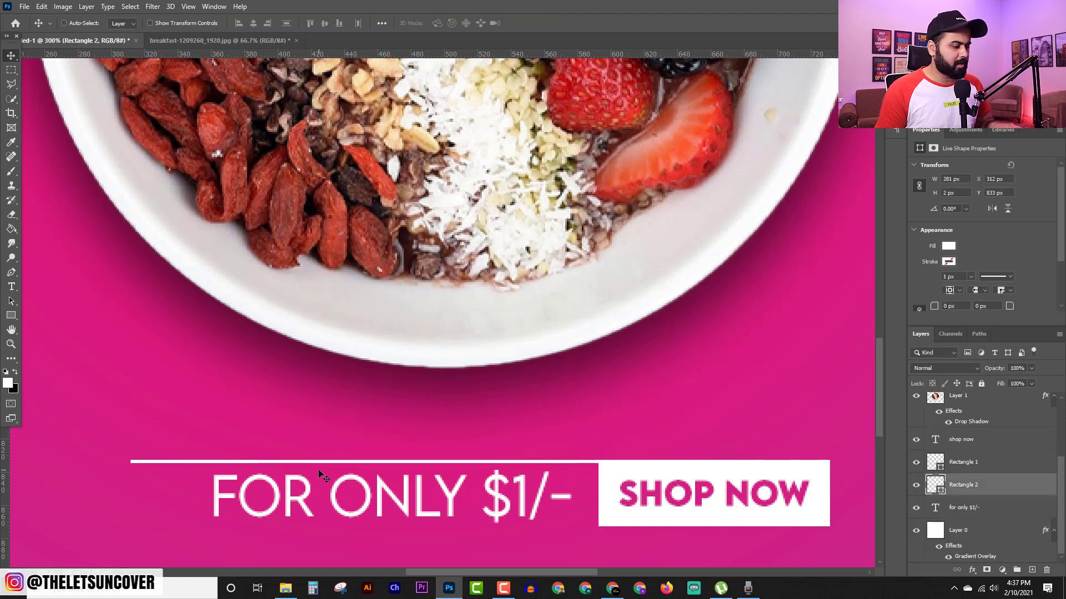
{"action": "key", "text": "ctrl+t"}
{"action": "left_click_drag", "start_coordinate": [129, 461], "coordinate": [209, 460]}
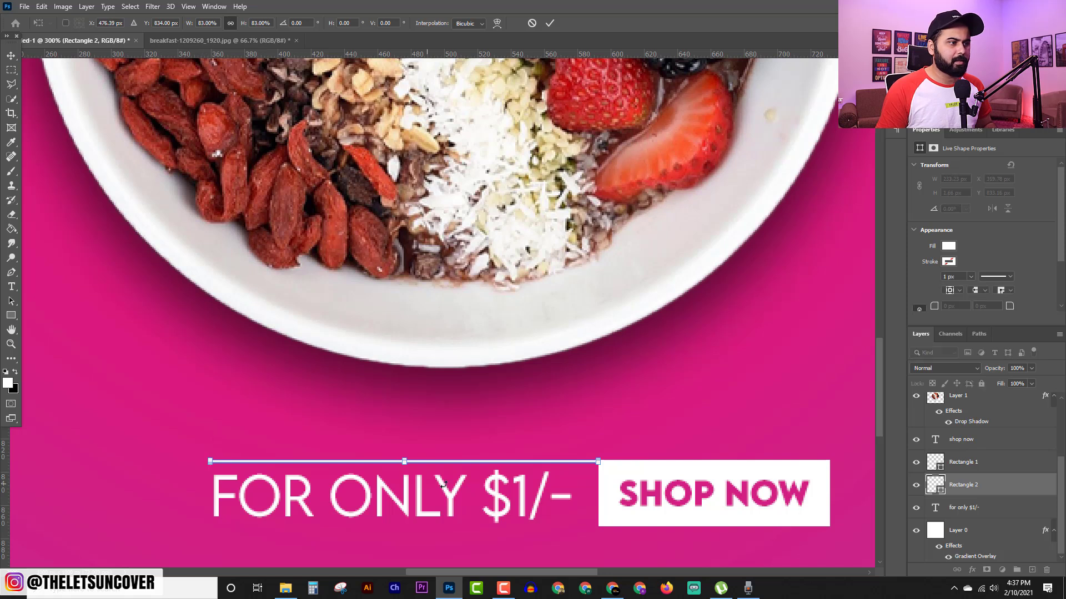
{"action": "left_click", "coordinate": [550, 23]}
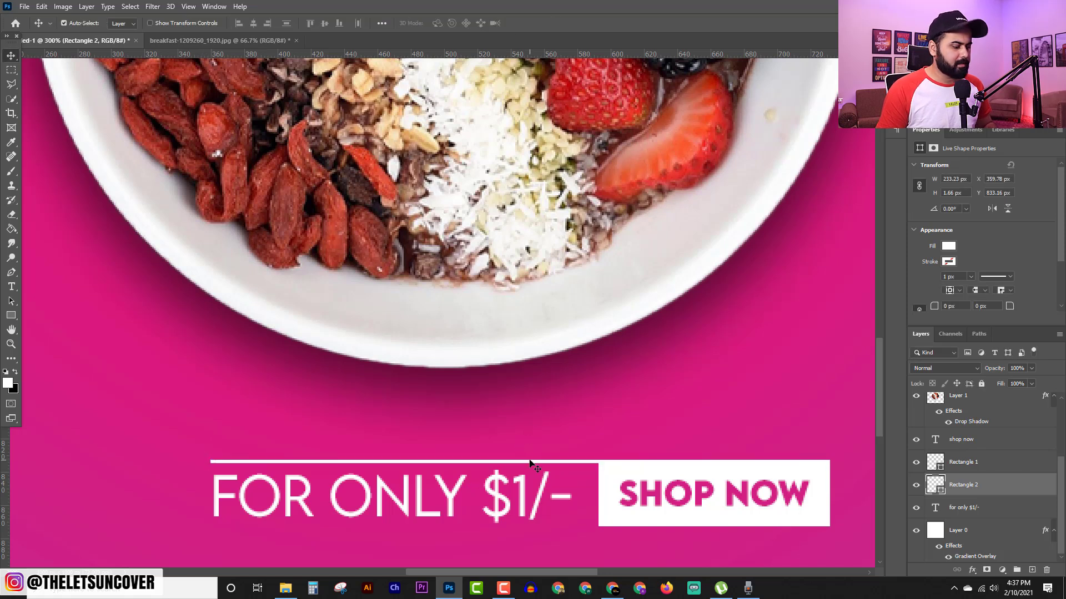
Place a copy of the white line beneath the price text.
{"action": "scroll", "coordinate": [599, 507], "scroll_direction": "down", "scroll_amount": 1}
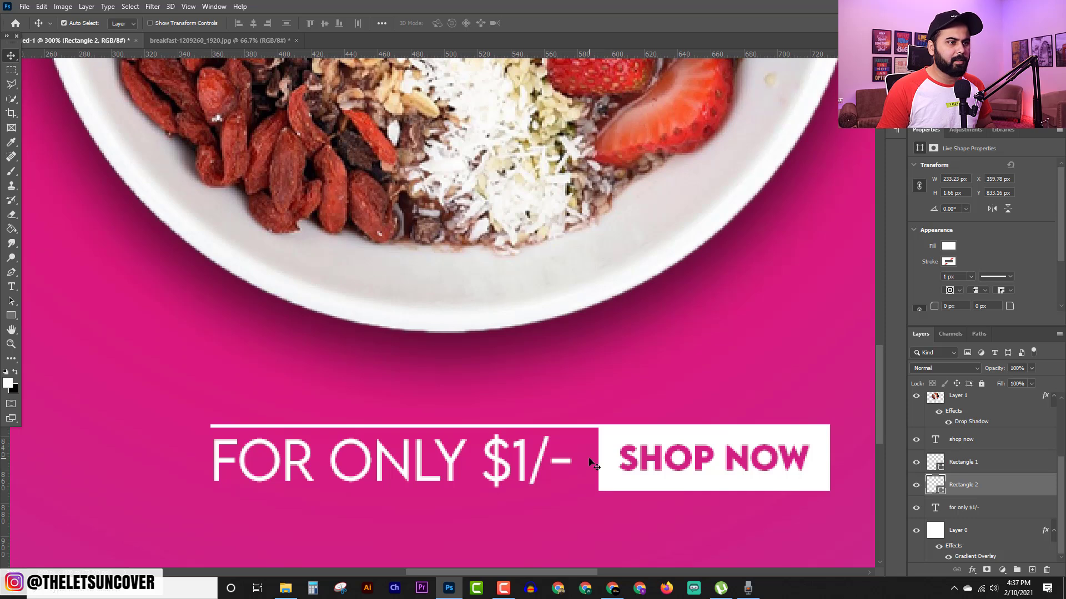
{"action": "scroll", "coordinate": [588, 458], "scroll_direction": "down", "scroll_amount": 1}
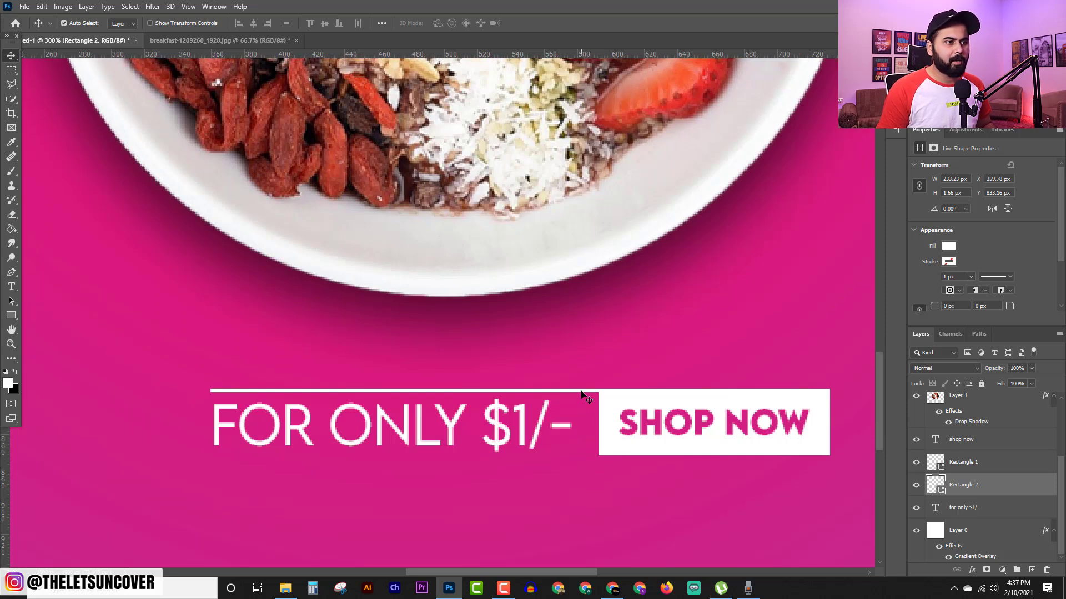
{"action": "left_click_drag", "start_coordinate": [582, 396], "coordinate": [578, 456]}
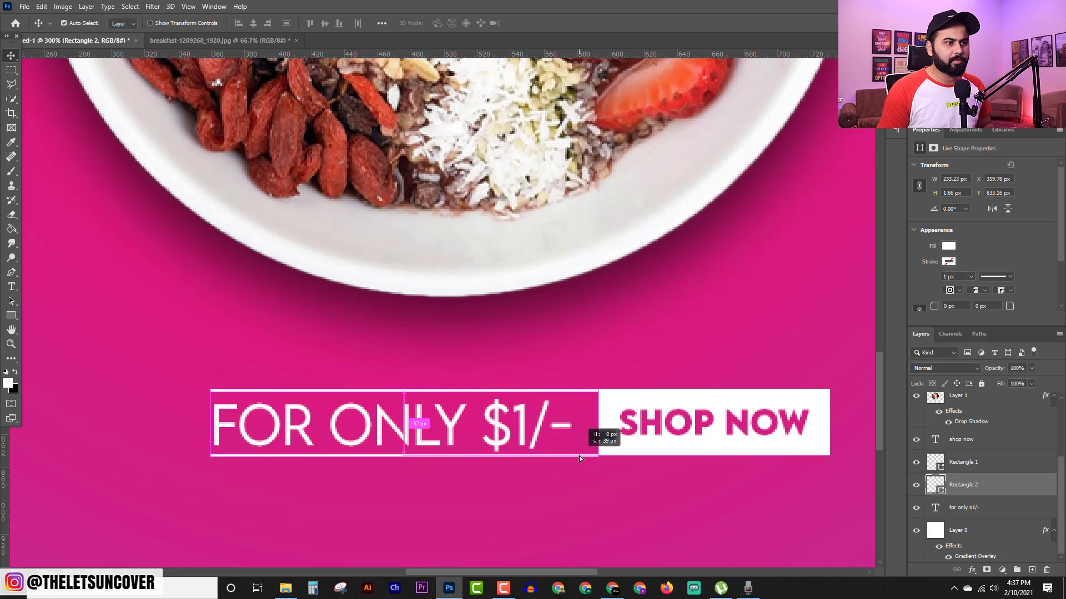
{"action": "left_click_drag", "start_coordinate": [579, 455], "coordinate": [581, 454]}
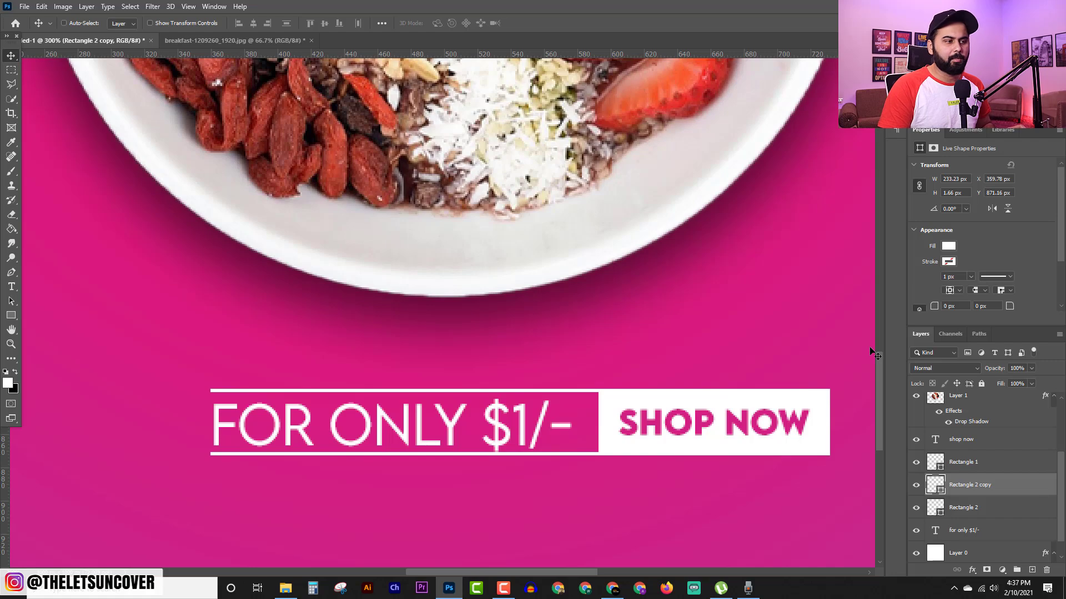
{"action": "key", "text": "ctrl+minus"}
{"action": "key", "text": "ctrl+minus"}
{"action": "key", "text": "ctrl+minus"}
{"action": "key", "text": "ctrl+plus"}
{"action": "key", "text": "ctrl+plus"}
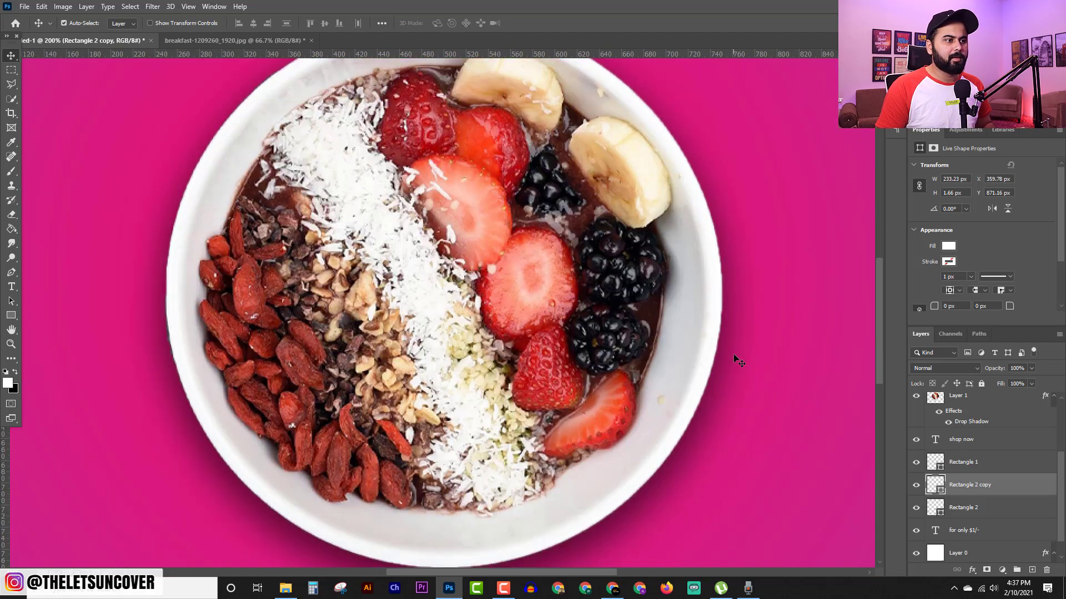
Draw a 298 × 2 px white underline between Delicious and RUSSIAN SALAD.
{"action": "scroll", "coordinate": [742, 389], "scroll_direction": "up", "scroll_amount": 3}
{"action": "scroll", "coordinate": [741, 390], "scroll_direction": "up", "scroll_amount": 3}
{"action": "scroll", "coordinate": [743, 390], "scroll_direction": "up", "scroll_amount": 3}
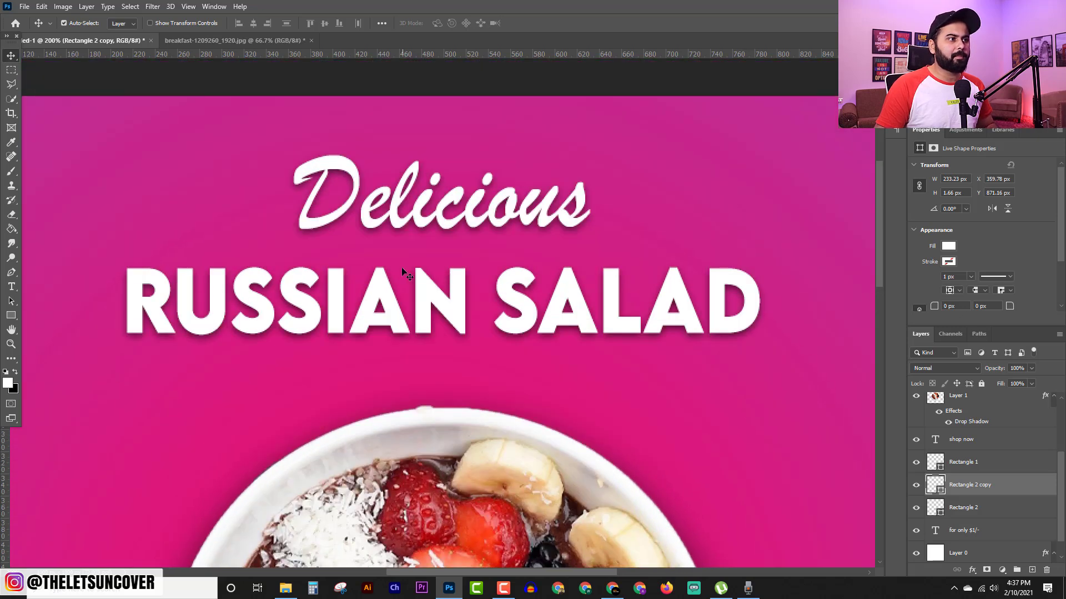
{"action": "left_click", "coordinate": [12, 315]}
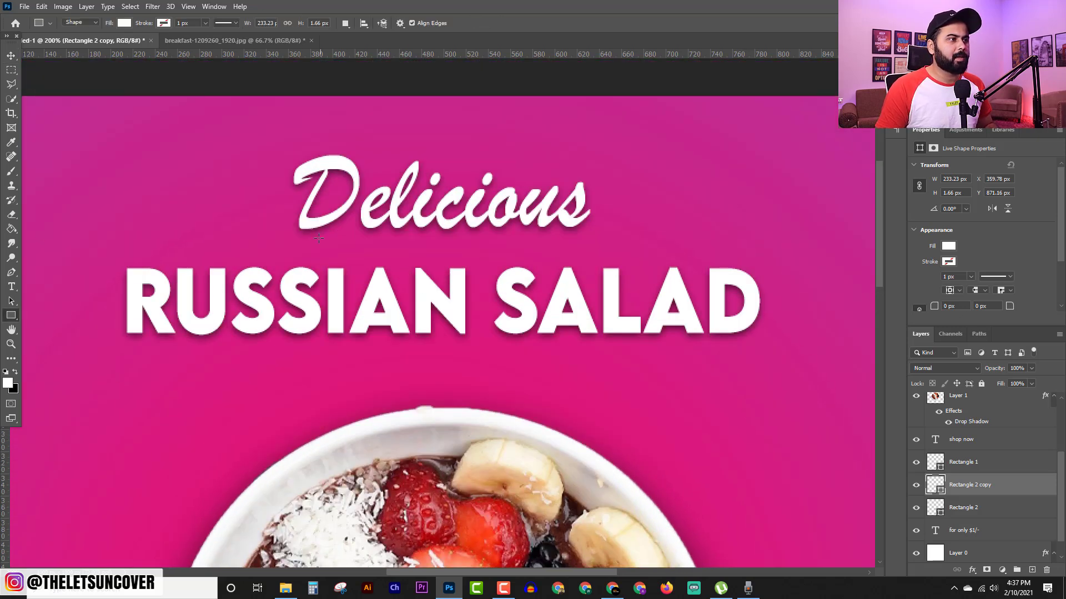
{"action": "left_click_drag", "start_coordinate": [283, 244], "coordinate": [614, 245]}
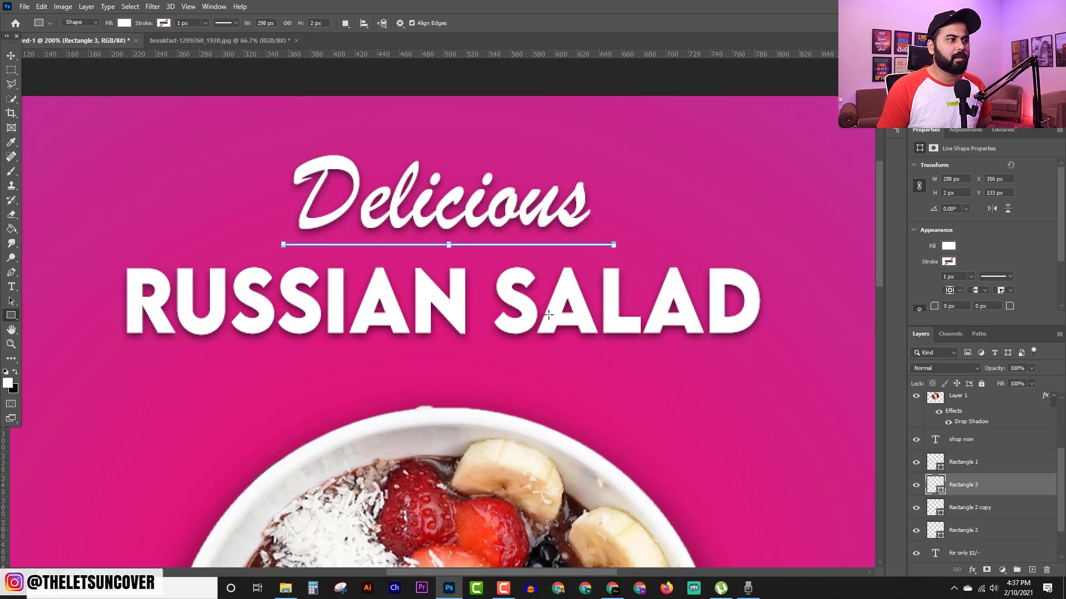
{"action": "left_click", "coordinate": [945, 263]}
{"action": "left_click", "coordinate": [11, 55]}
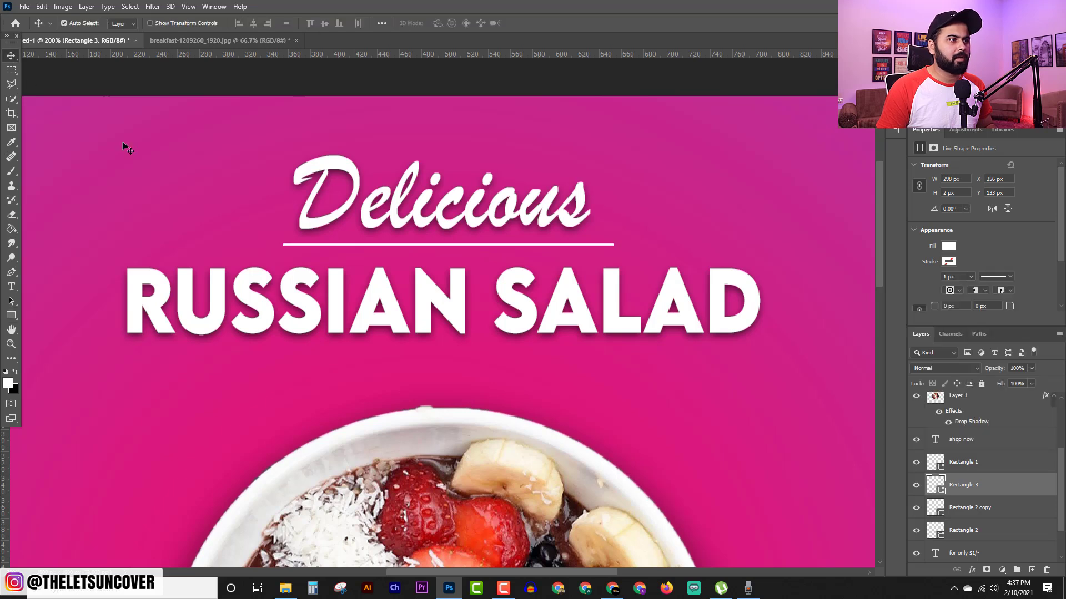
{"action": "left_click", "coordinate": [490, 247]}
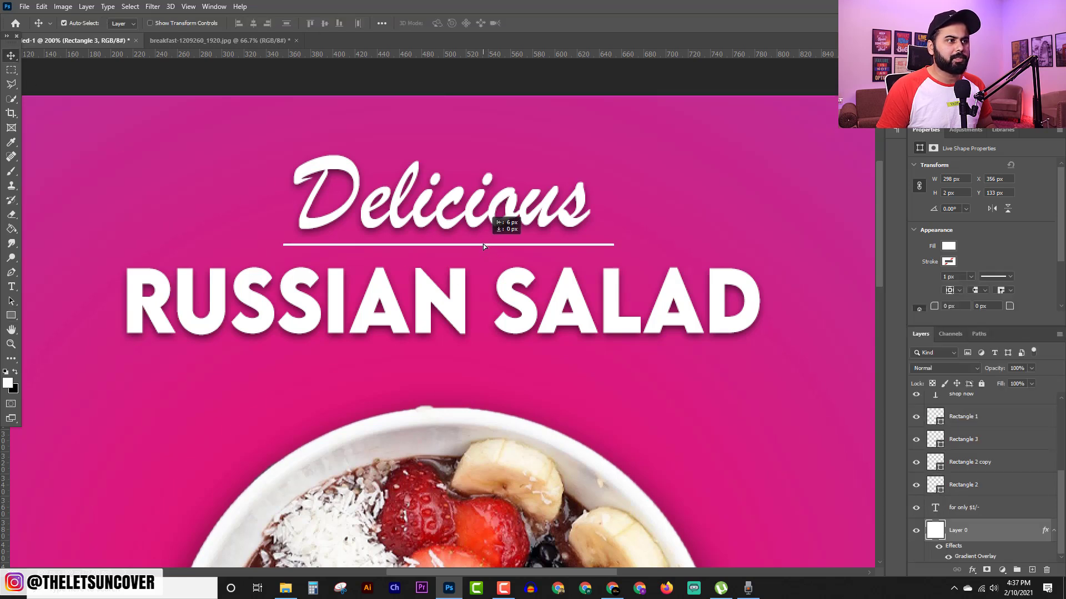
{"action": "left_click", "coordinate": [490, 248]}
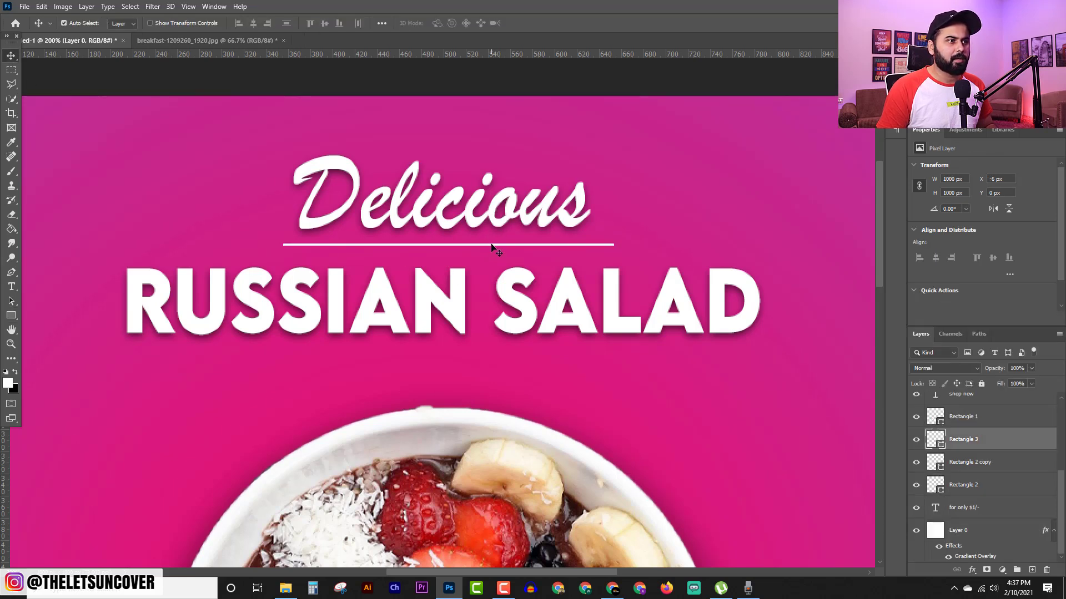
{"action": "key", "text": "ctrl+minus"}
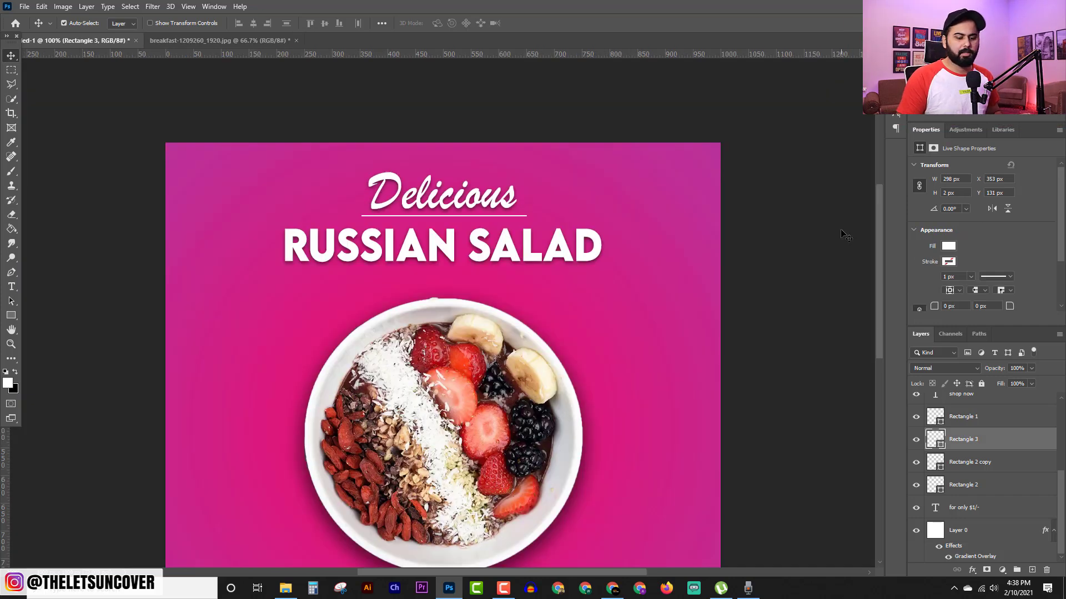
Scale the price line and SHOP NOW button together to about 575 × 72 px, centred below the bowl.
{"action": "key", "text": "ctrl+minus"}
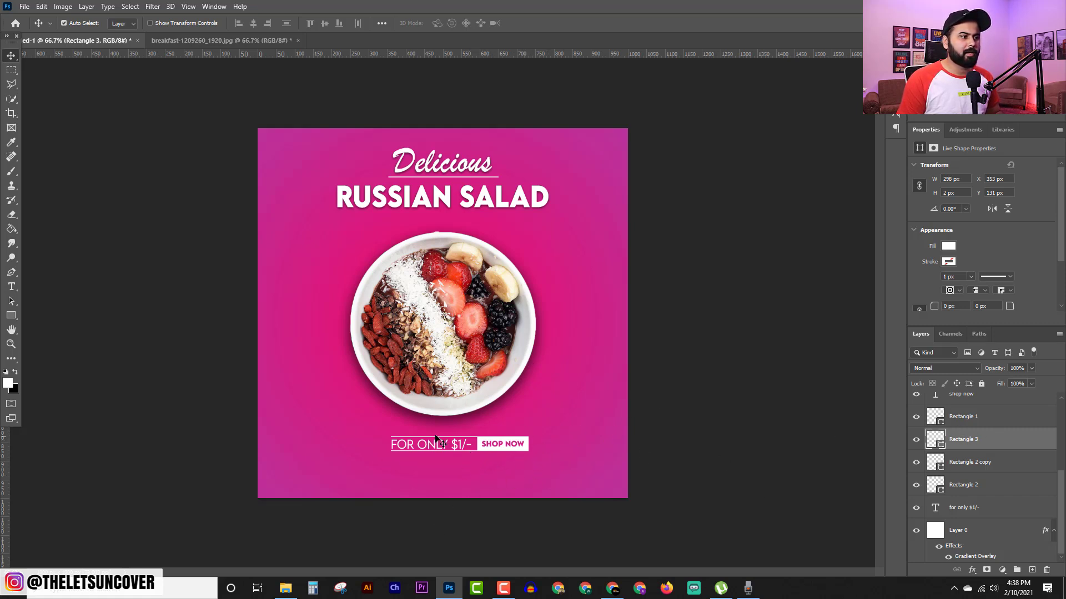
{"action": "key", "text": "alt+ctrl+a"}
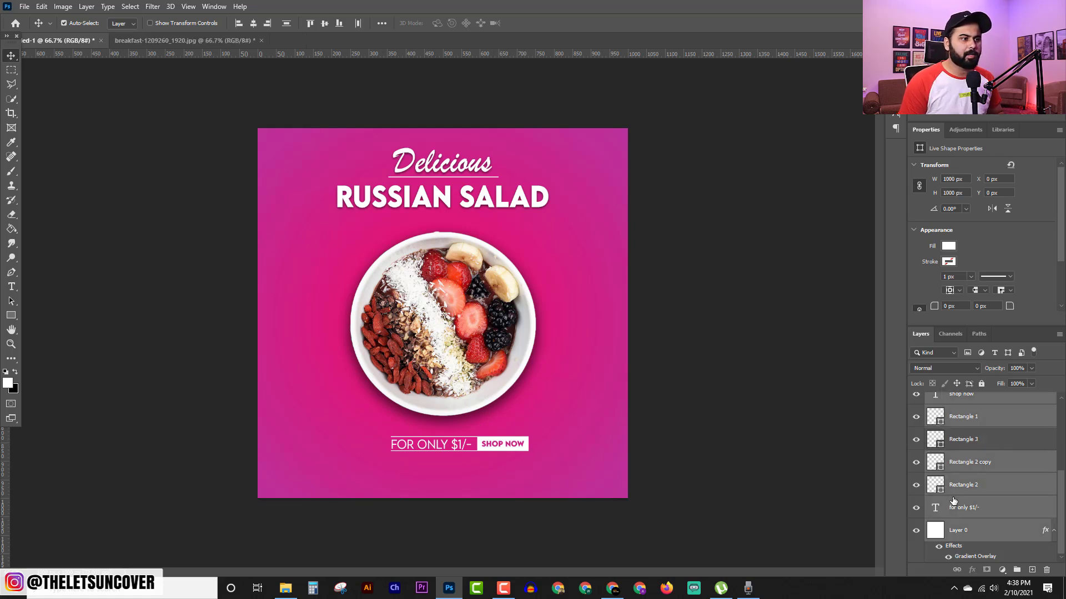
{"action": "left_click", "coordinate": [957, 534], "text": "ctrl"}
{"action": "key", "text": "ctrl+t"}
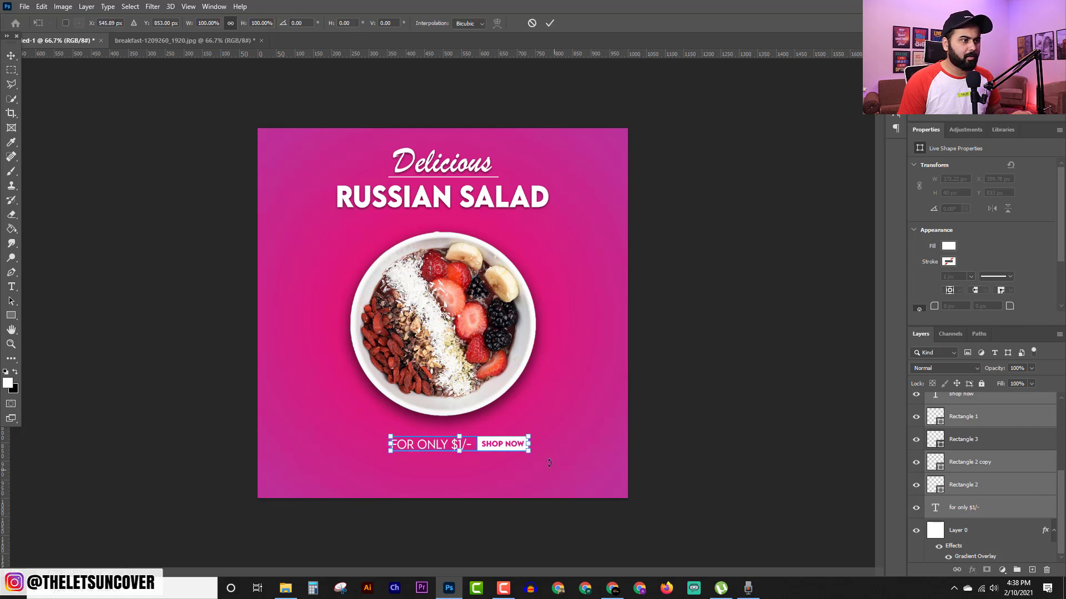
{"action": "left_click_drag", "start_coordinate": [504, 448], "coordinate": [486, 445]}
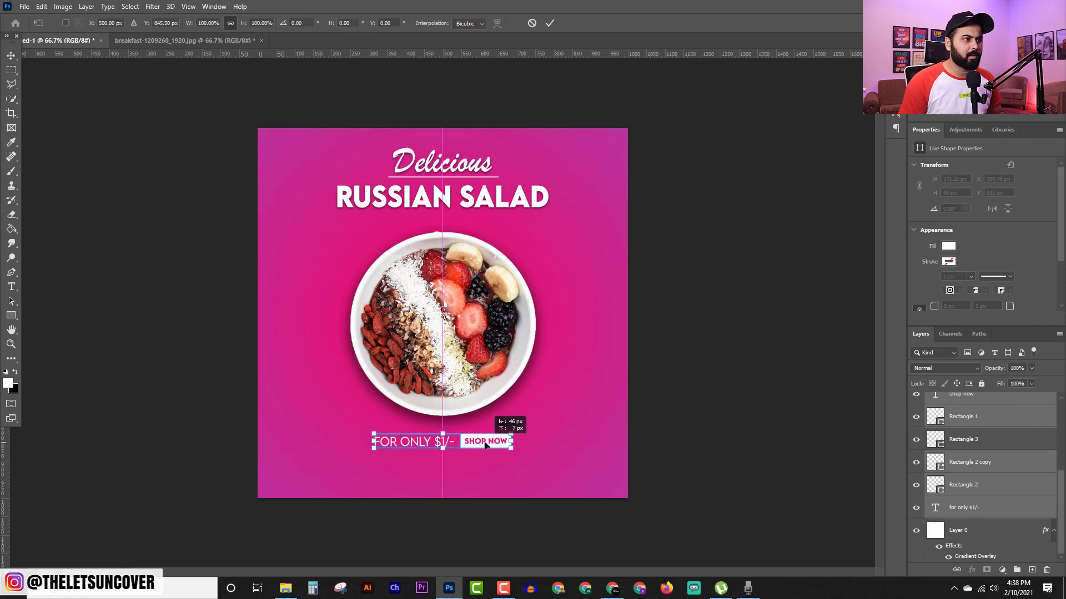
{"action": "key", "text": "Escape"}
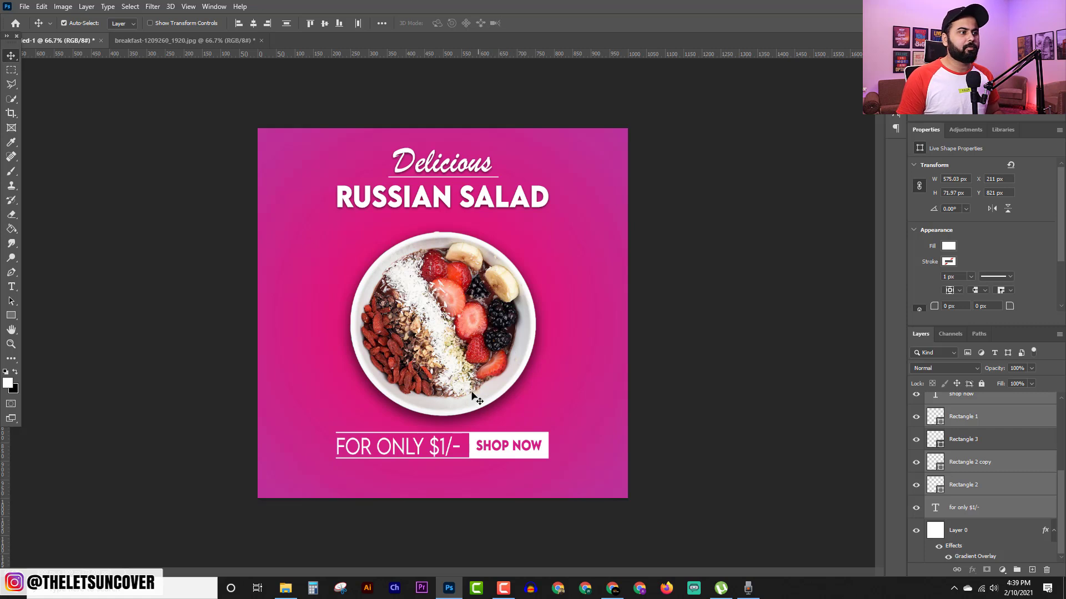
{"action": "key", "text": "t"}
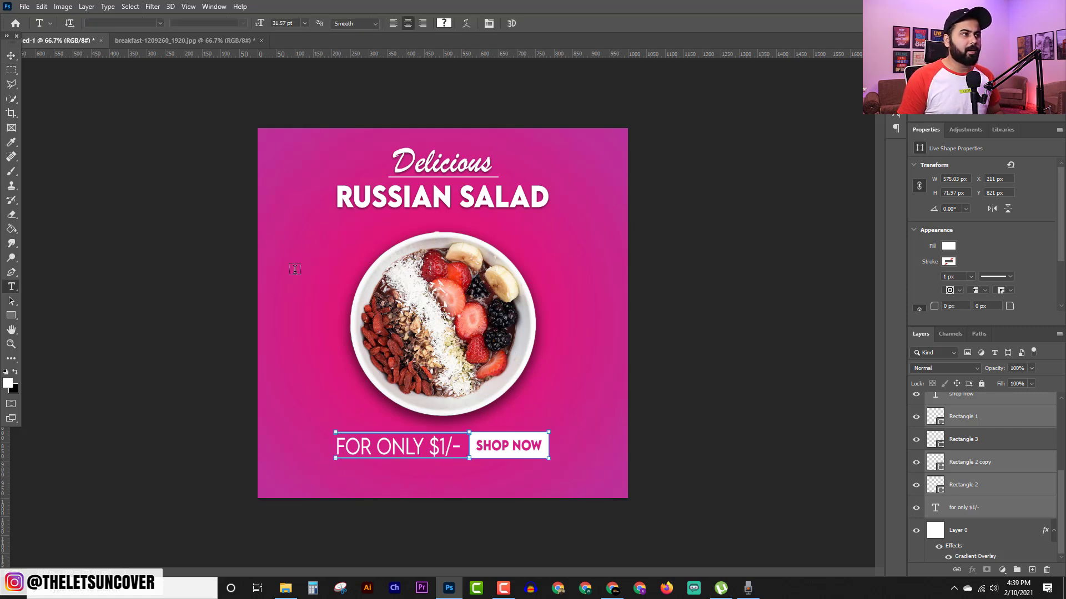
{"action": "left_click", "coordinate": [367, 480]}
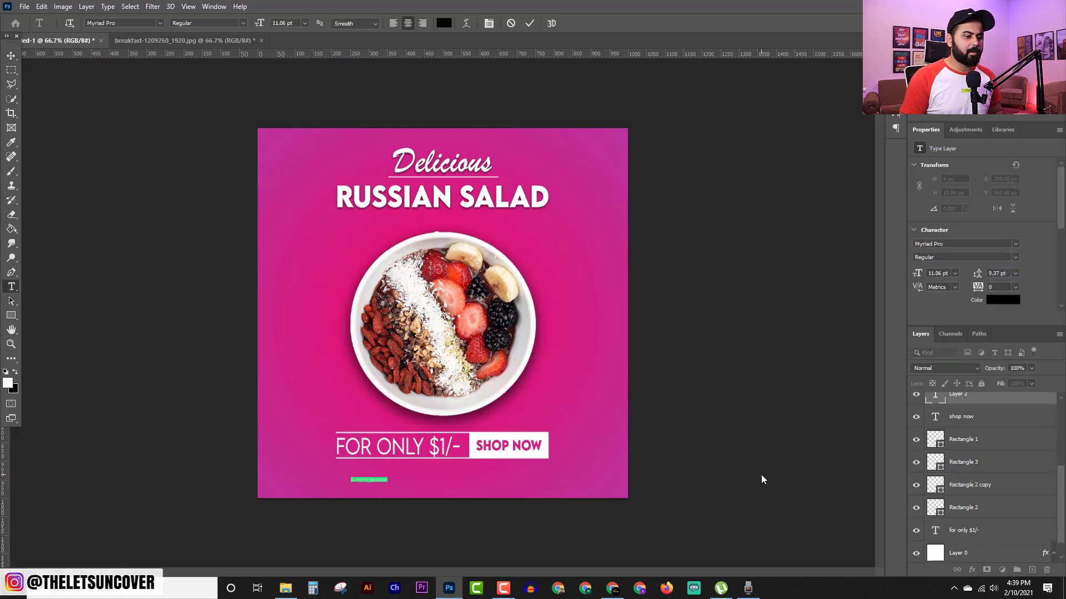
{"action": "type", "text": "w"}
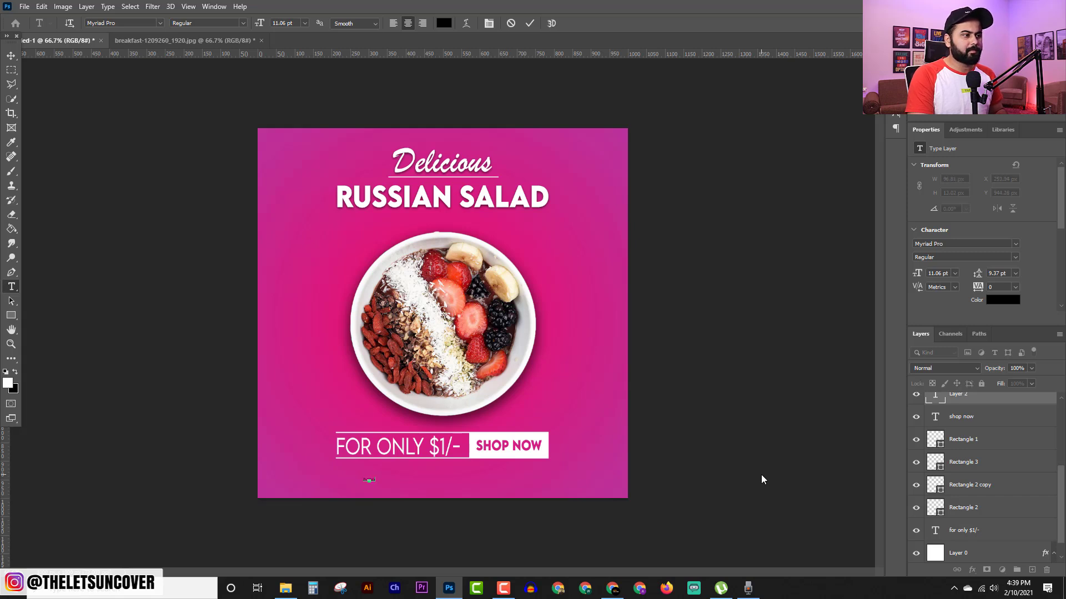
{"action": "key", "text": "BackSpace"}
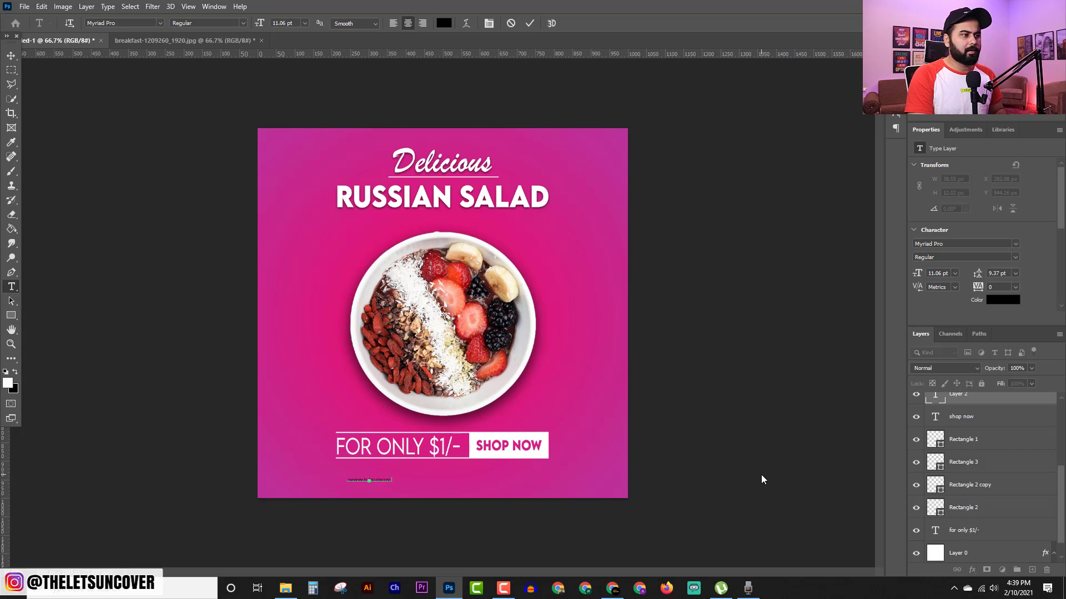
{"action": "type", "text": "er.net"}
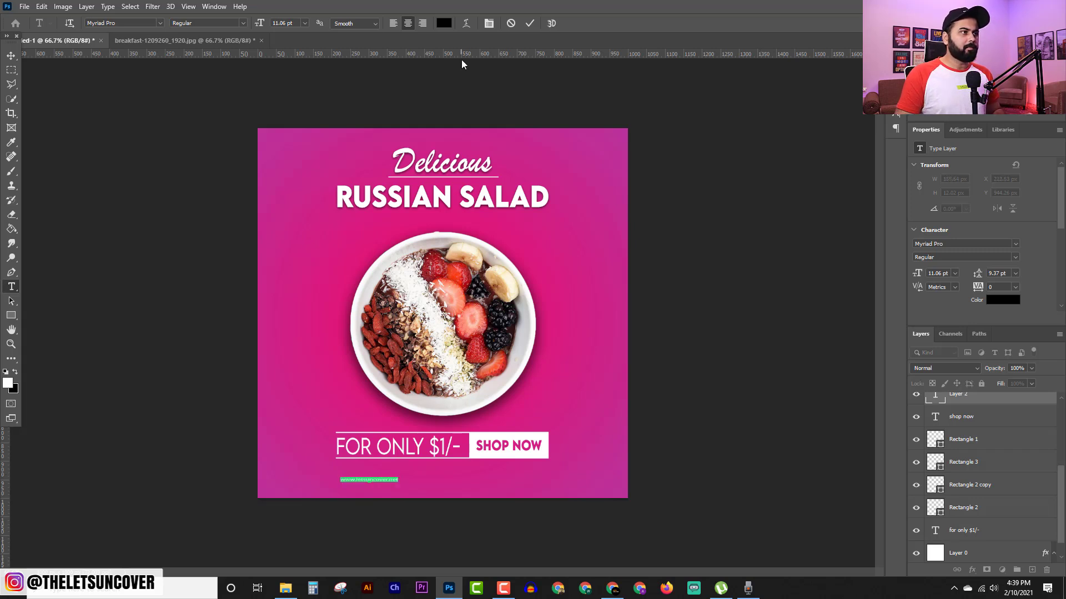
{"action": "left_click", "coordinate": [443, 22]}
{"action": "type", "text": "ffffff"}
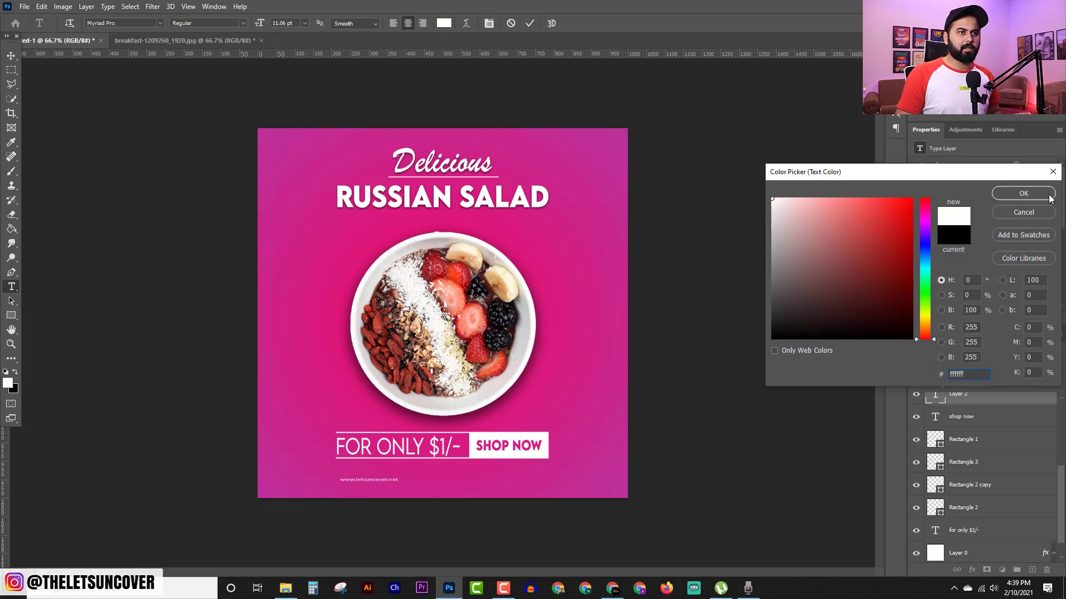
{"action": "left_click", "coordinate": [1023, 194]}
Enlarge the website text to about 35 pt with tracking 560.
{"action": "mouse_move", "coordinate": [399, 482]}
{"action": "left_mouse_down"}
{"action": "mouse_move", "coordinate": [506, 494]}
{"action": "mouse_move", "coordinate": [469, 492]}
{"action": "left_mouse_up"}
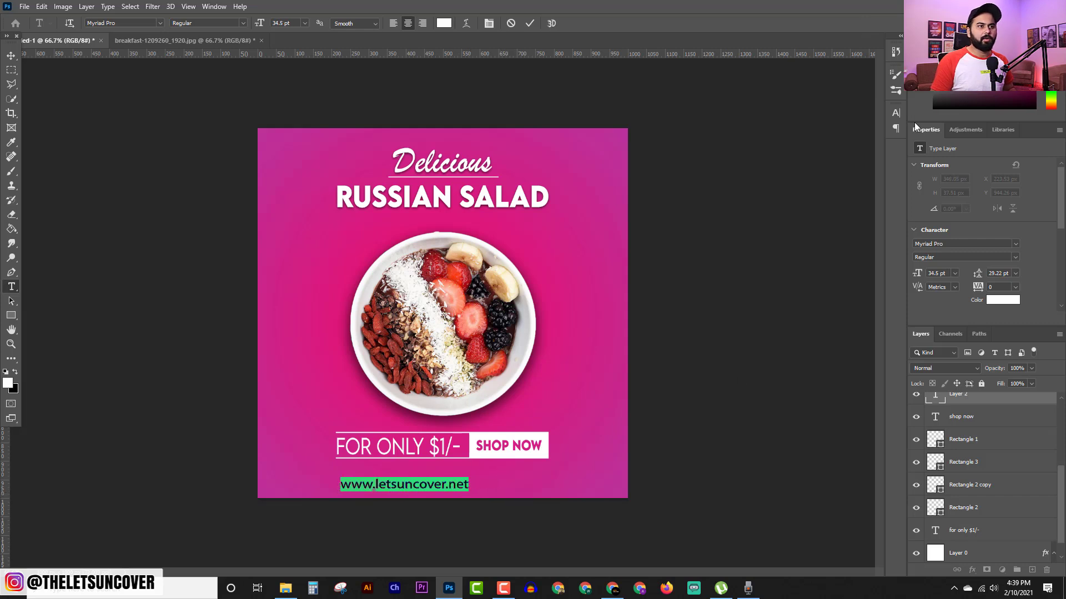
{"action": "left_click", "coordinate": [896, 113]}
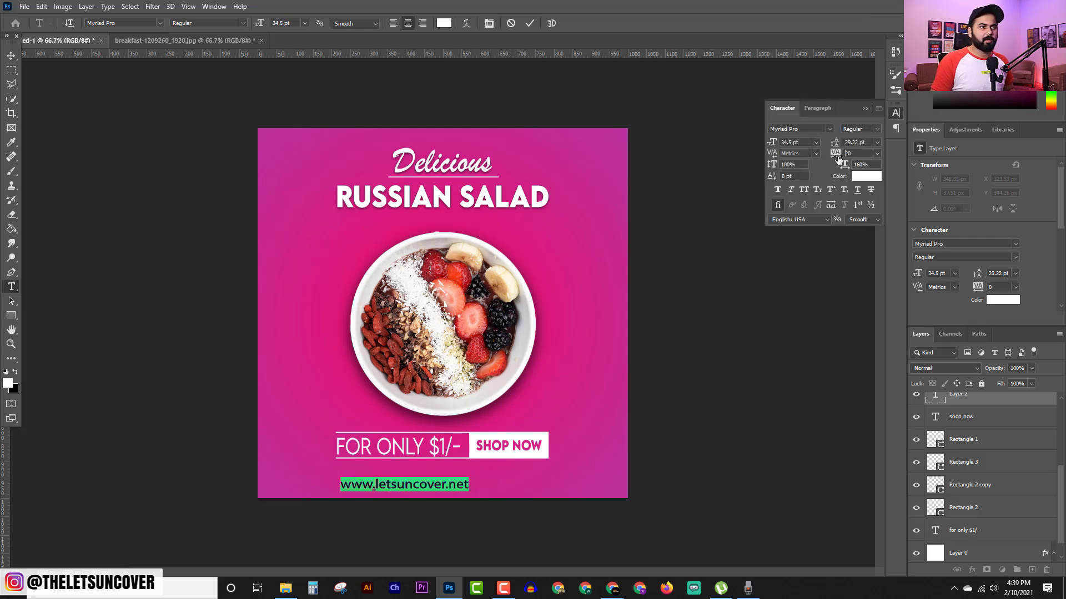
{"action": "left_click_drag", "start_coordinate": [838, 159], "coordinate": [852, 158]}
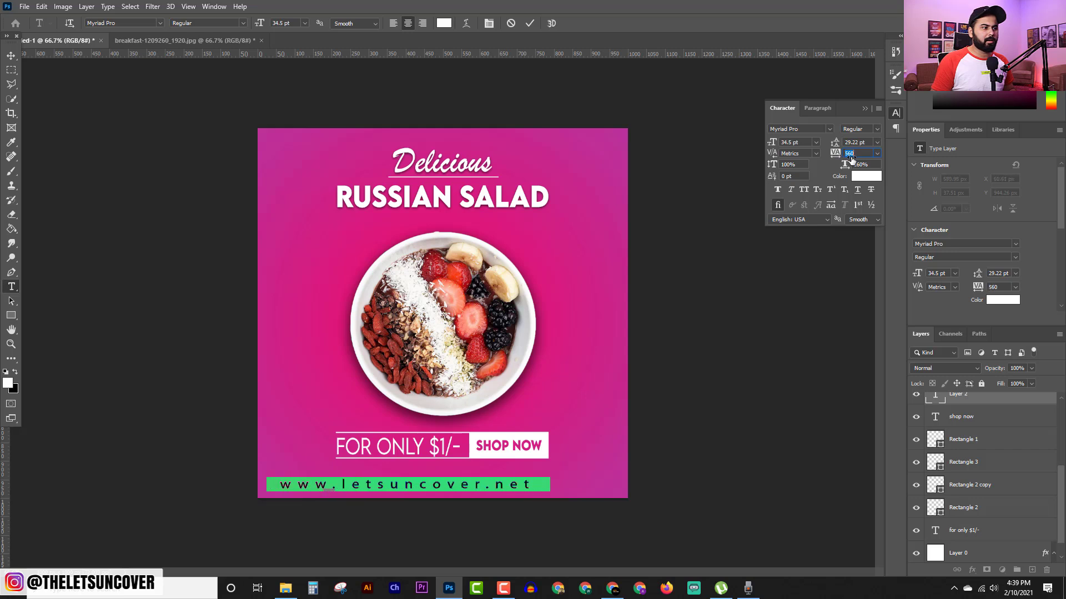
{"action": "left_click", "coordinate": [530, 23]}
{"action": "key", "text": "v"}
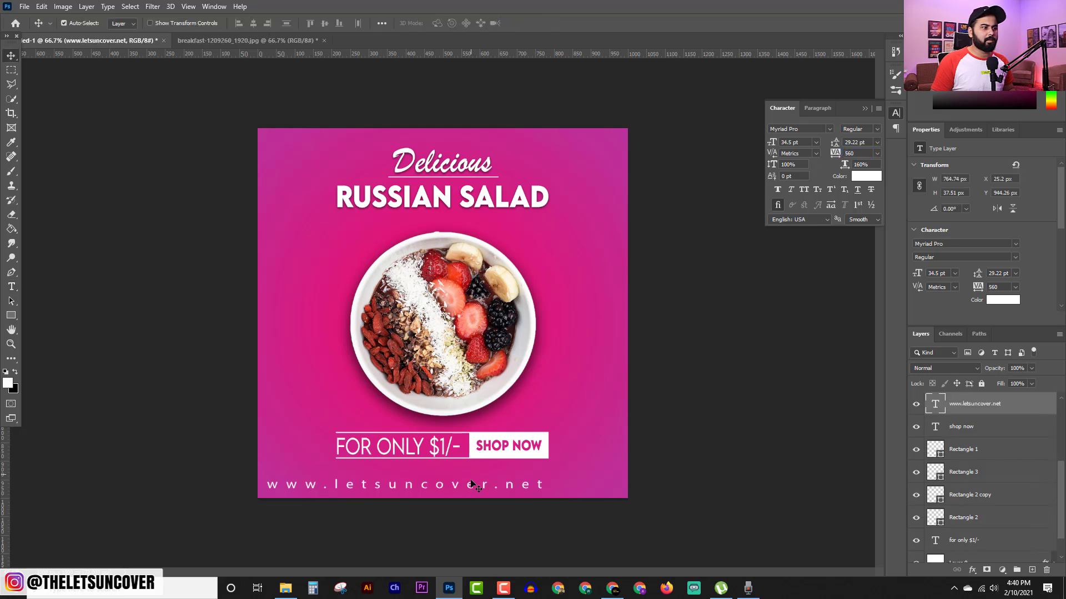
{"action": "left_click", "coordinate": [474, 489]}
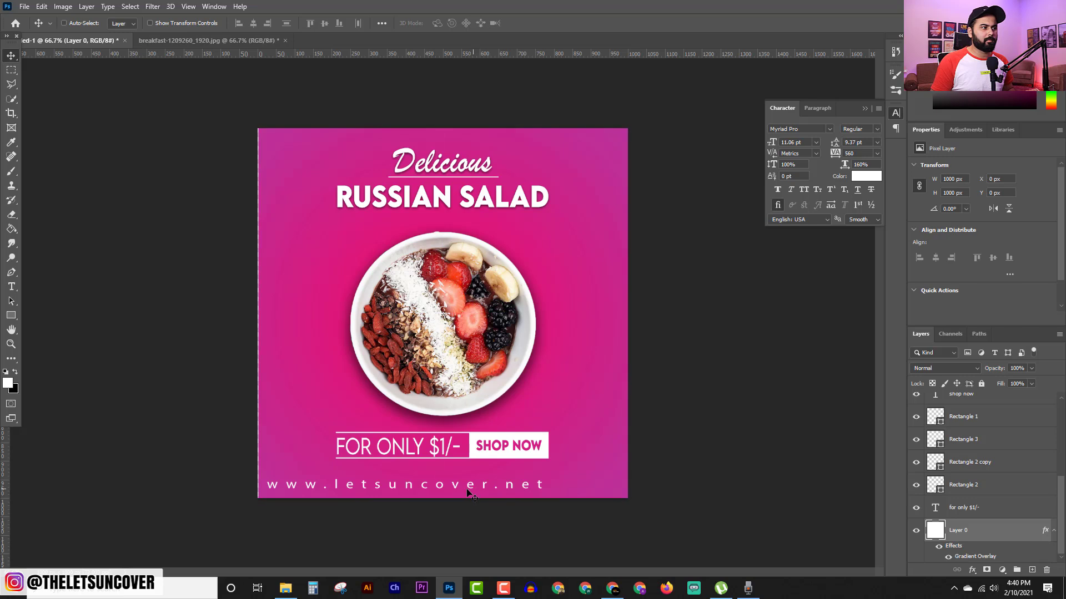
{"action": "left_click_drag", "start_coordinate": [464, 486], "coordinate": [481, 482]}
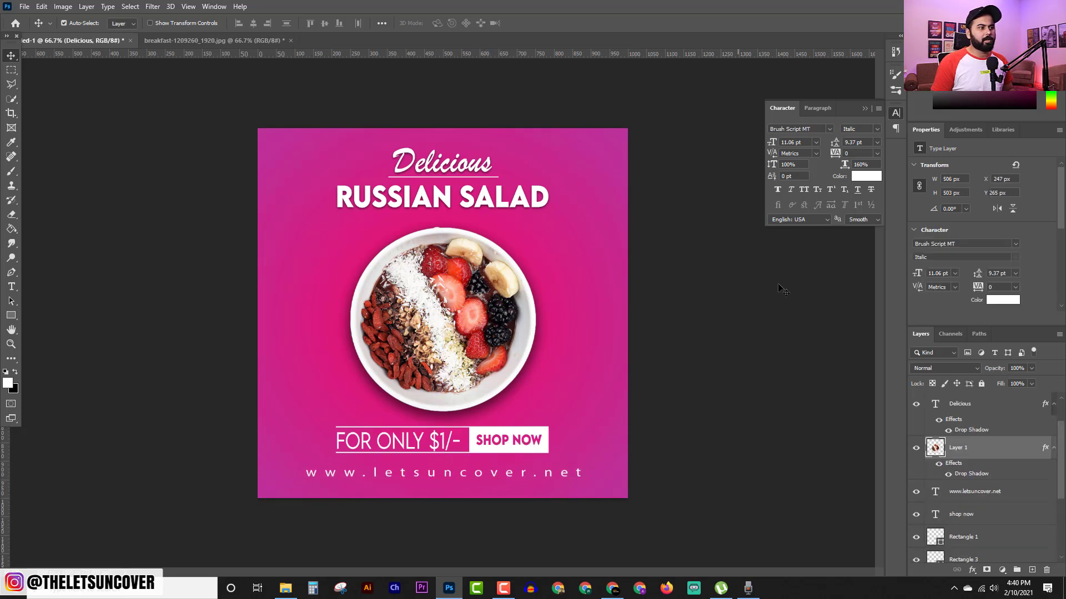
{"action": "key", "text": "ctrl+minus"}
{"action": "key", "text": "ctrl+minus"}
{"action": "key", "text": "ctrl+minus"}
{"action": "key", "text": "ctrl+plus"}
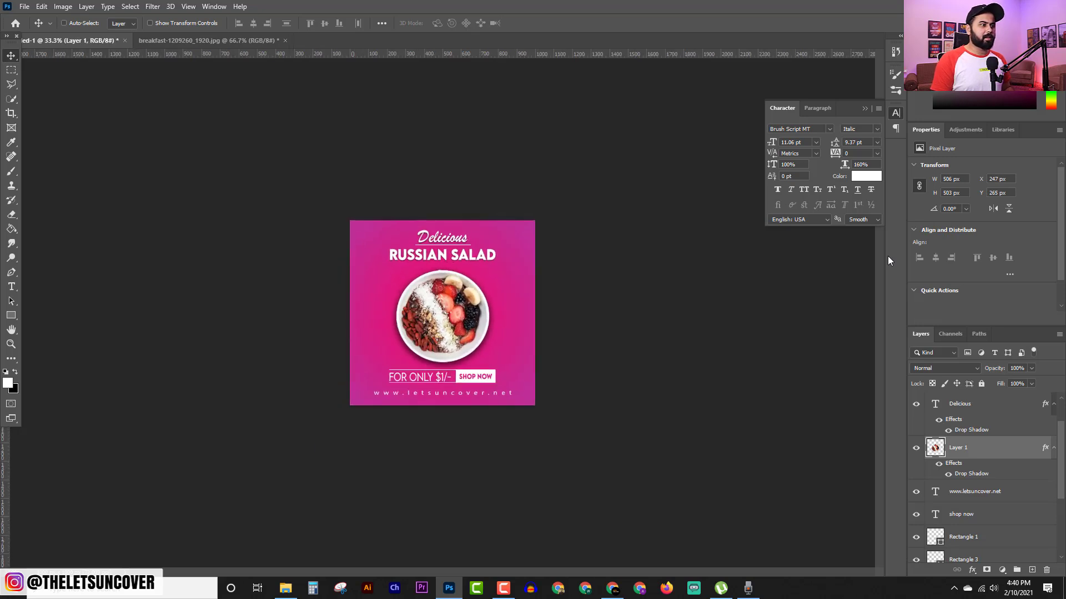
{"action": "key", "text": "ctrl+plus"}
{"action": "key", "text": "ctrl+plus"}
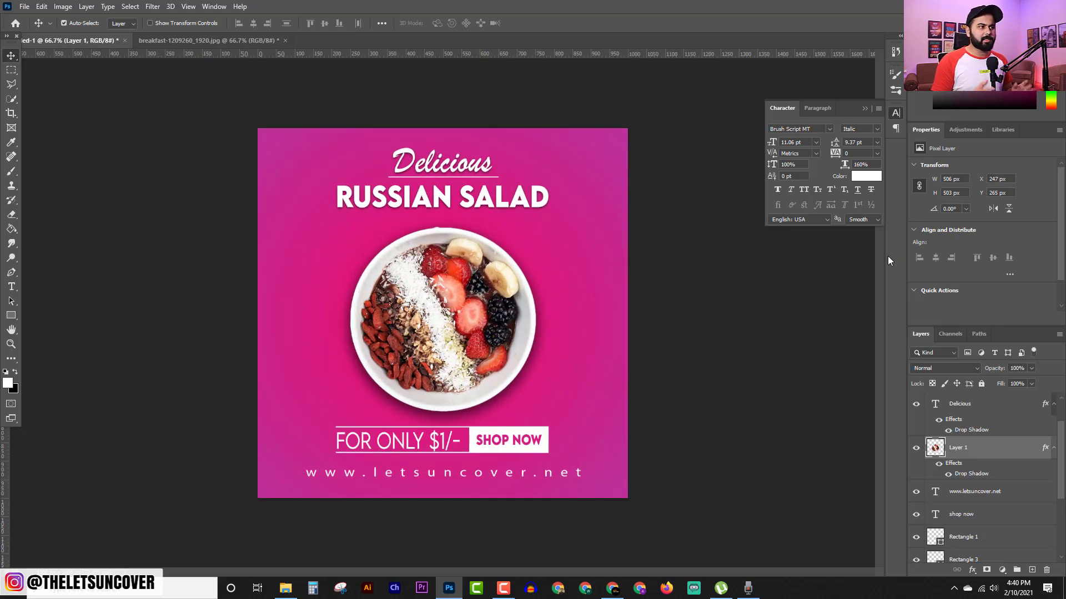